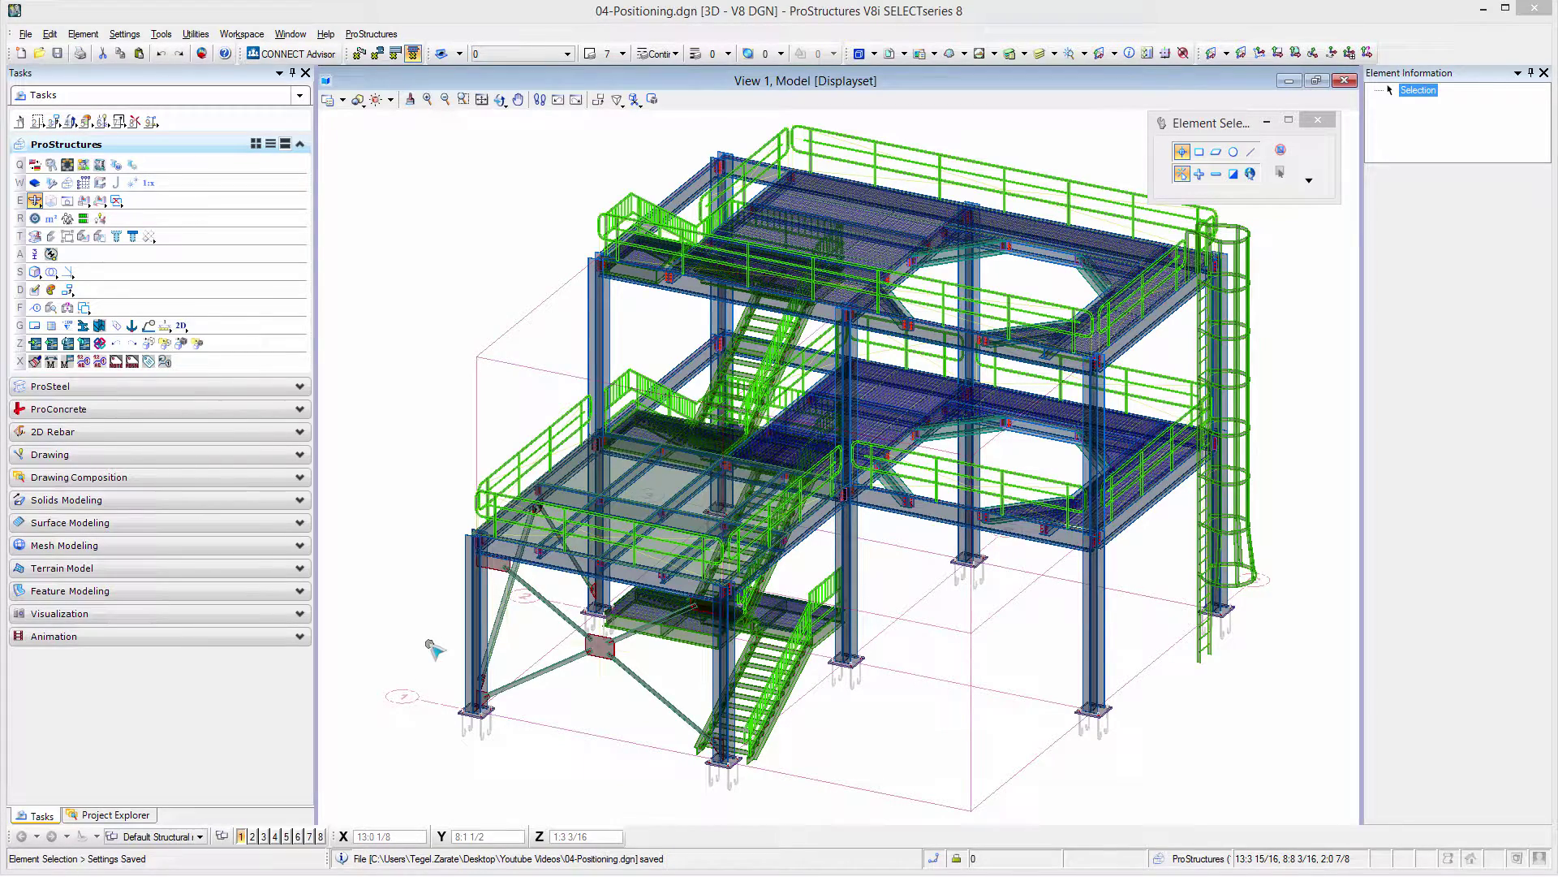
# Zoom in on a column's base plate and its anchor bolts.
pyautogui.scroll(10, 475, 698)
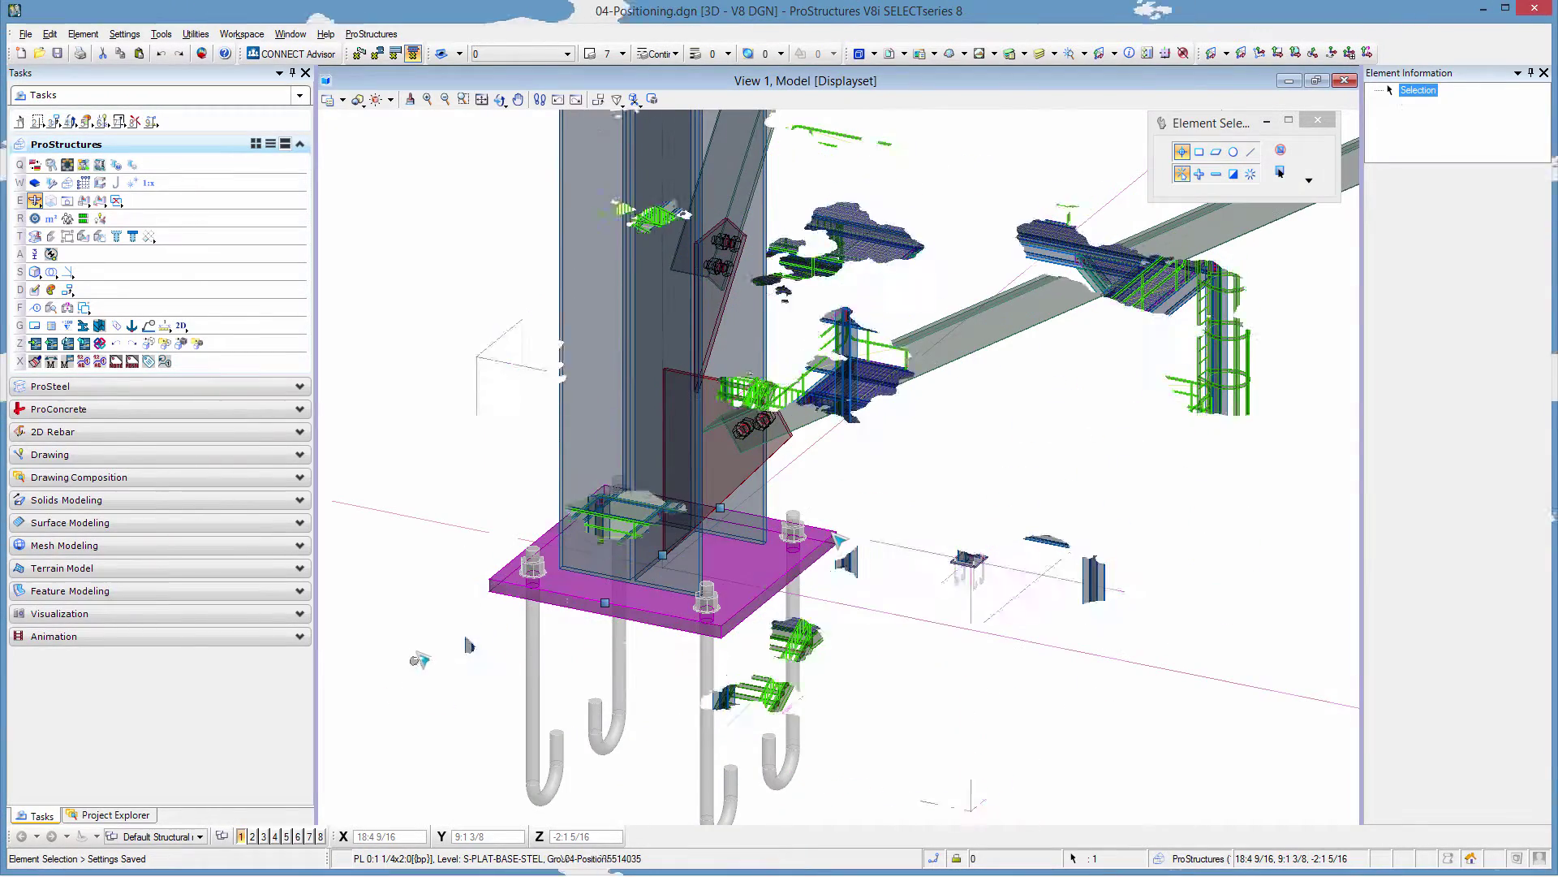
# Select the column base plate and open its PS Properties.
pyautogui.click(840, 538)
pyautogui.rightClick(843, 541)
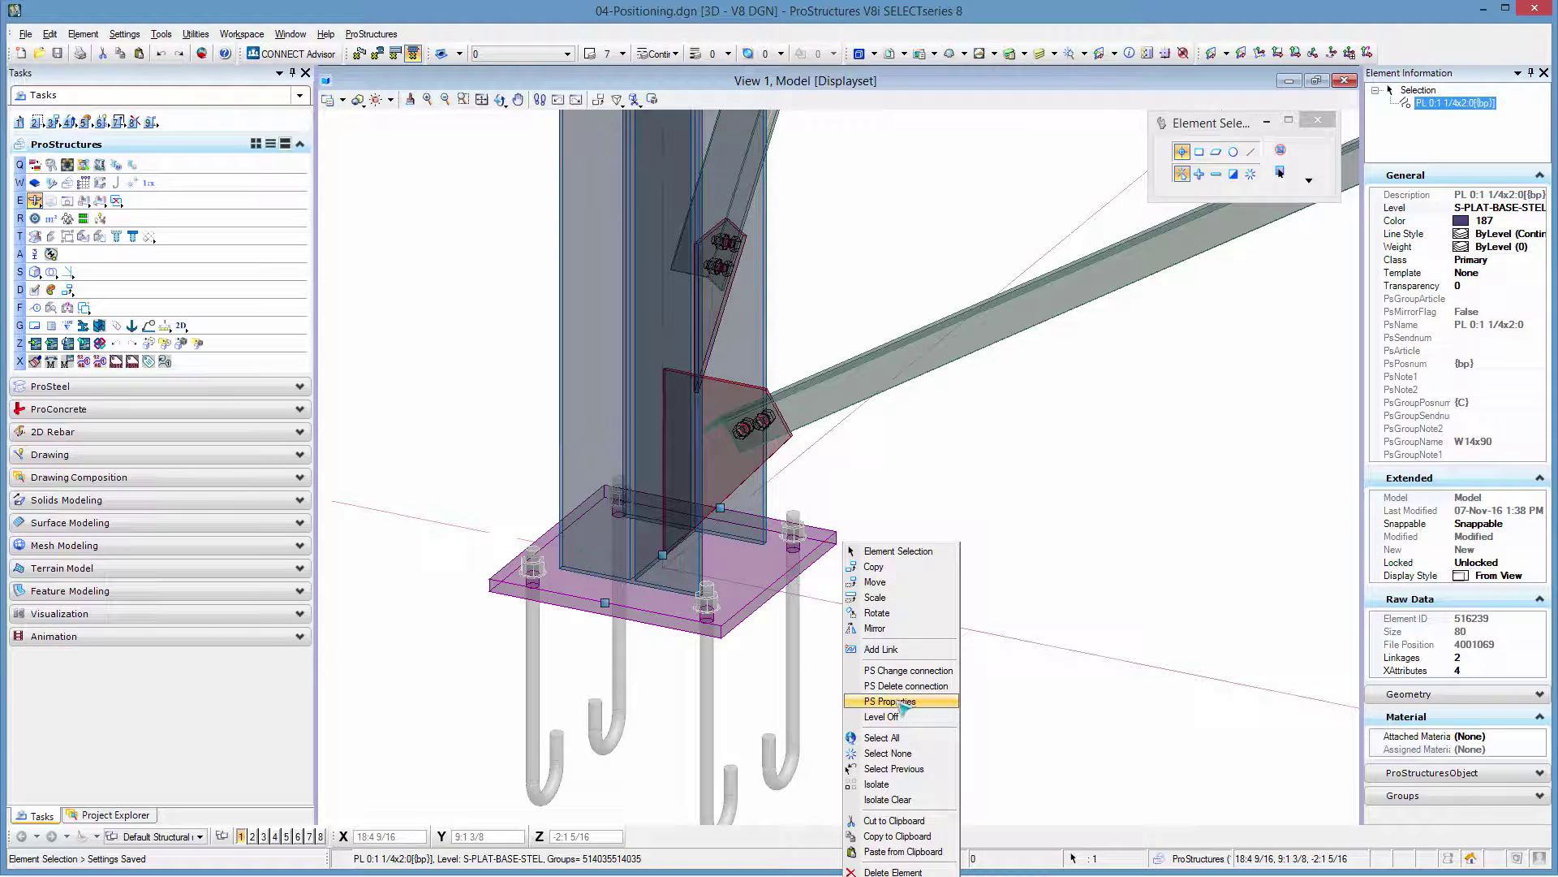
pyautogui.doubleClick(794, 520)
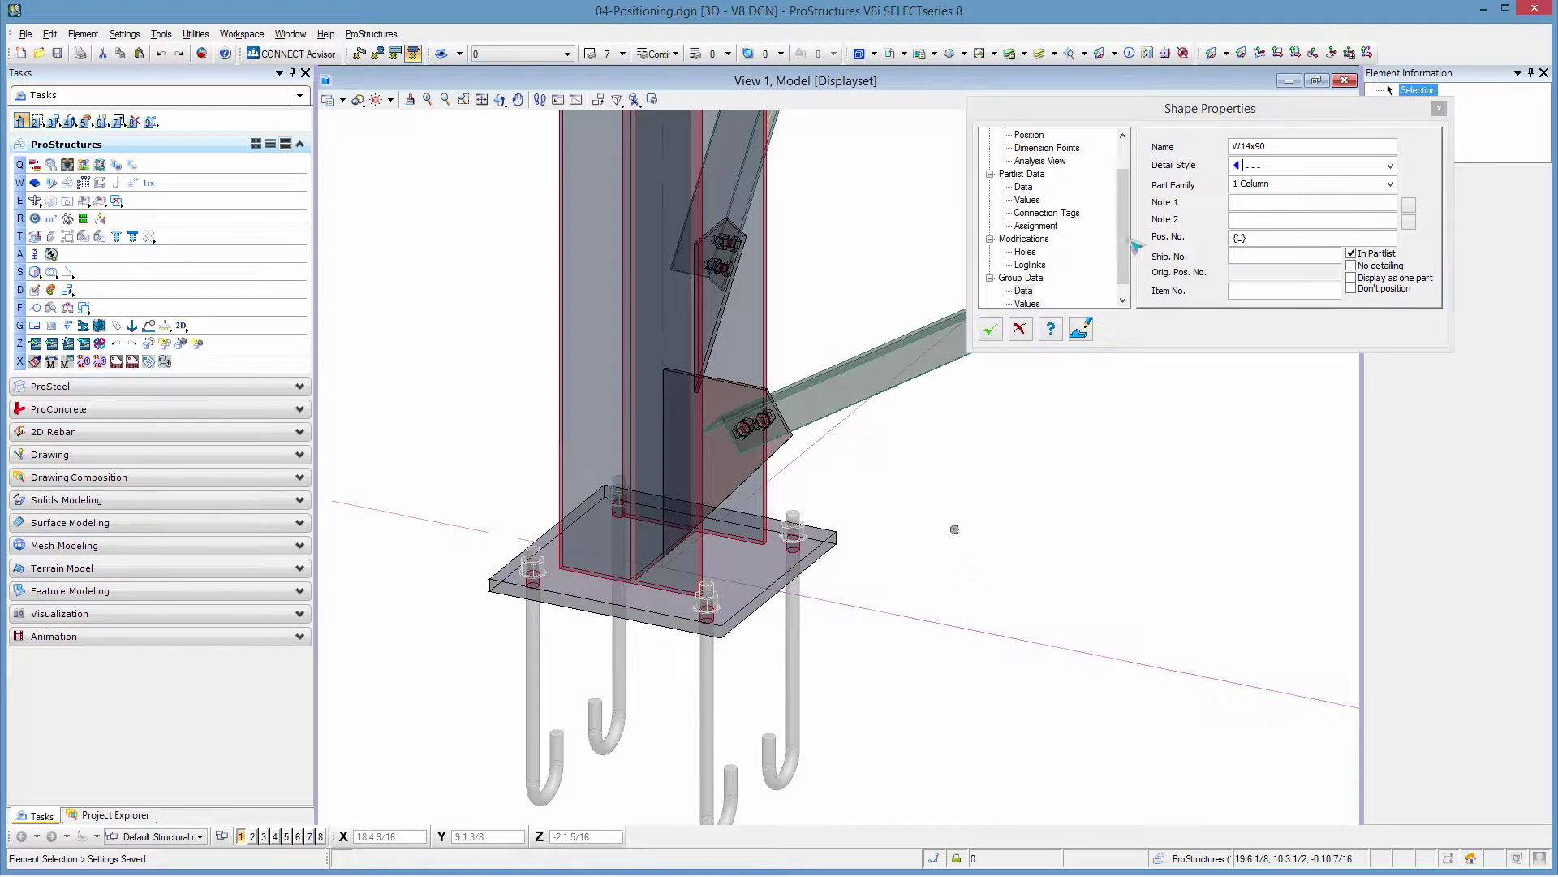
# Review the base plate's Group Data and confirm Part Family 13-Base Plate, then close.
pyautogui.click(1023, 290)
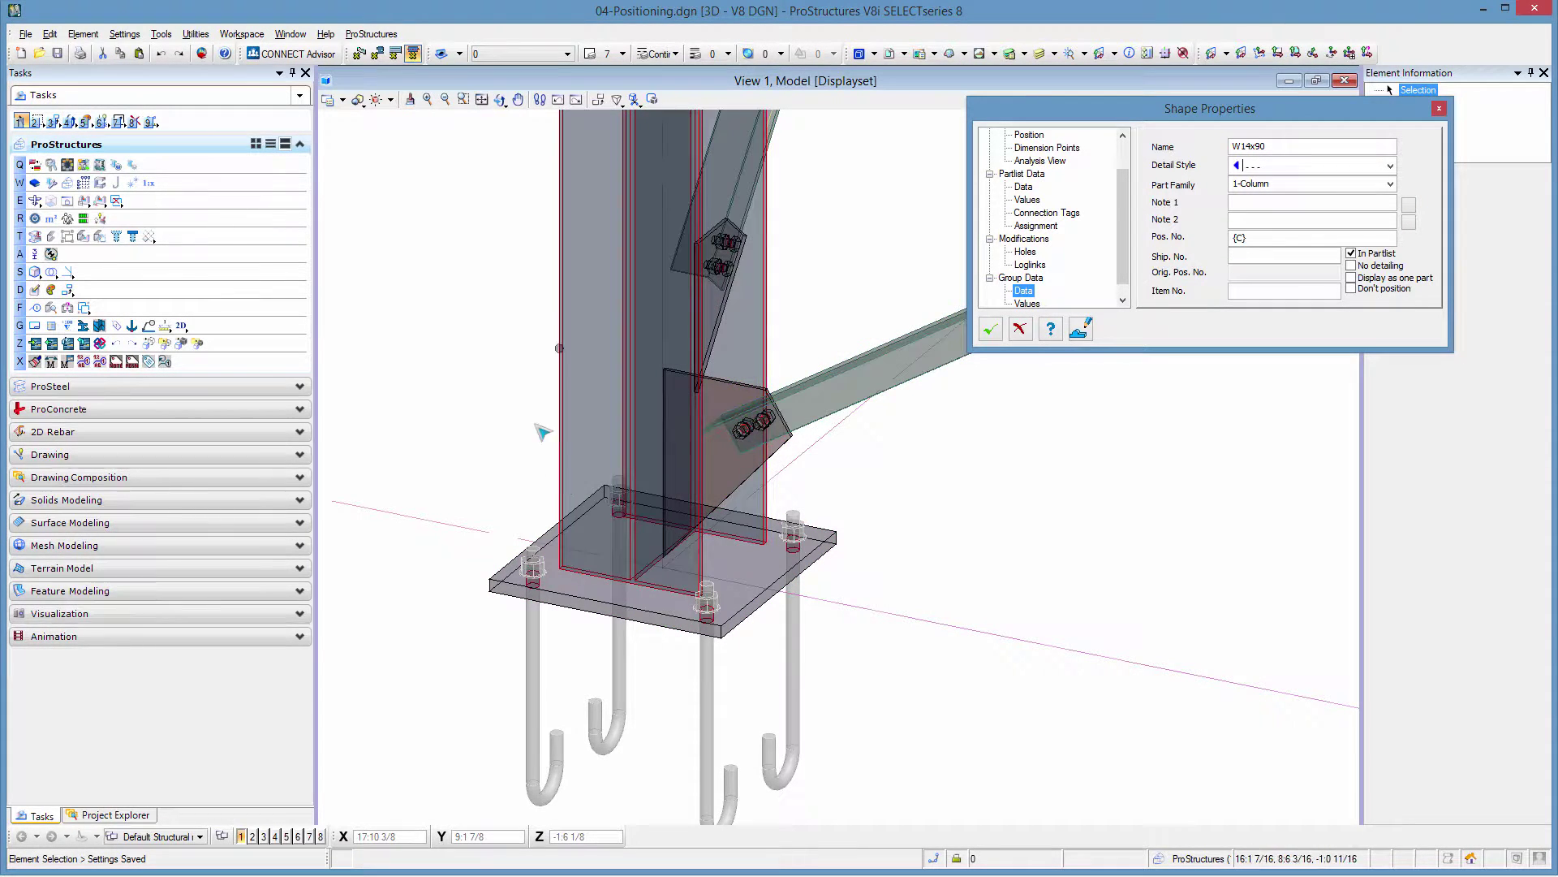
pyautogui.click(1177, 592)
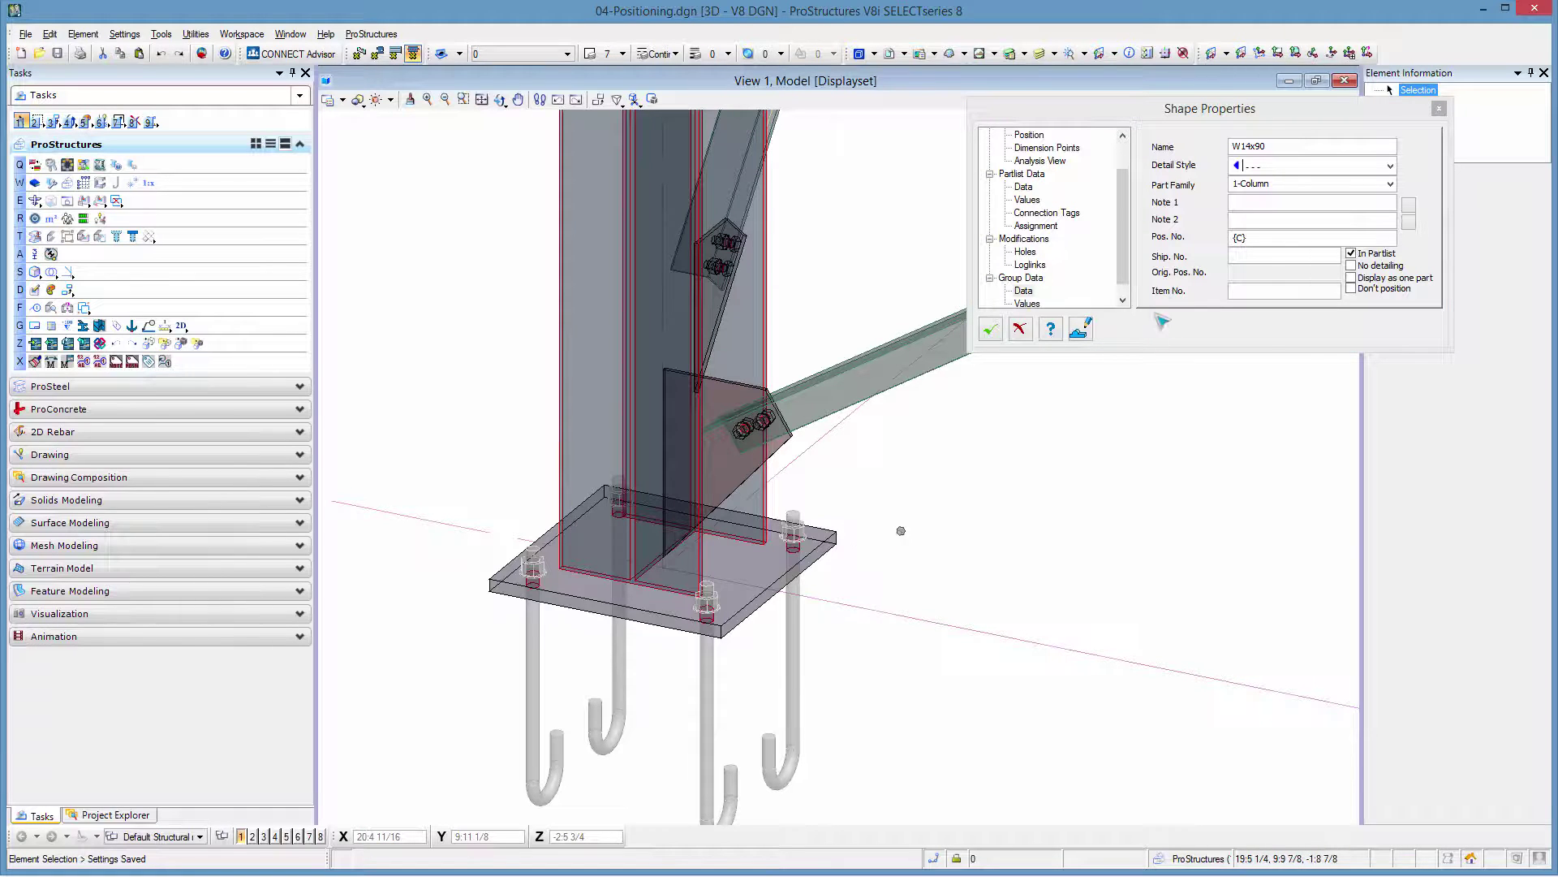
pyautogui.click(1023, 187)
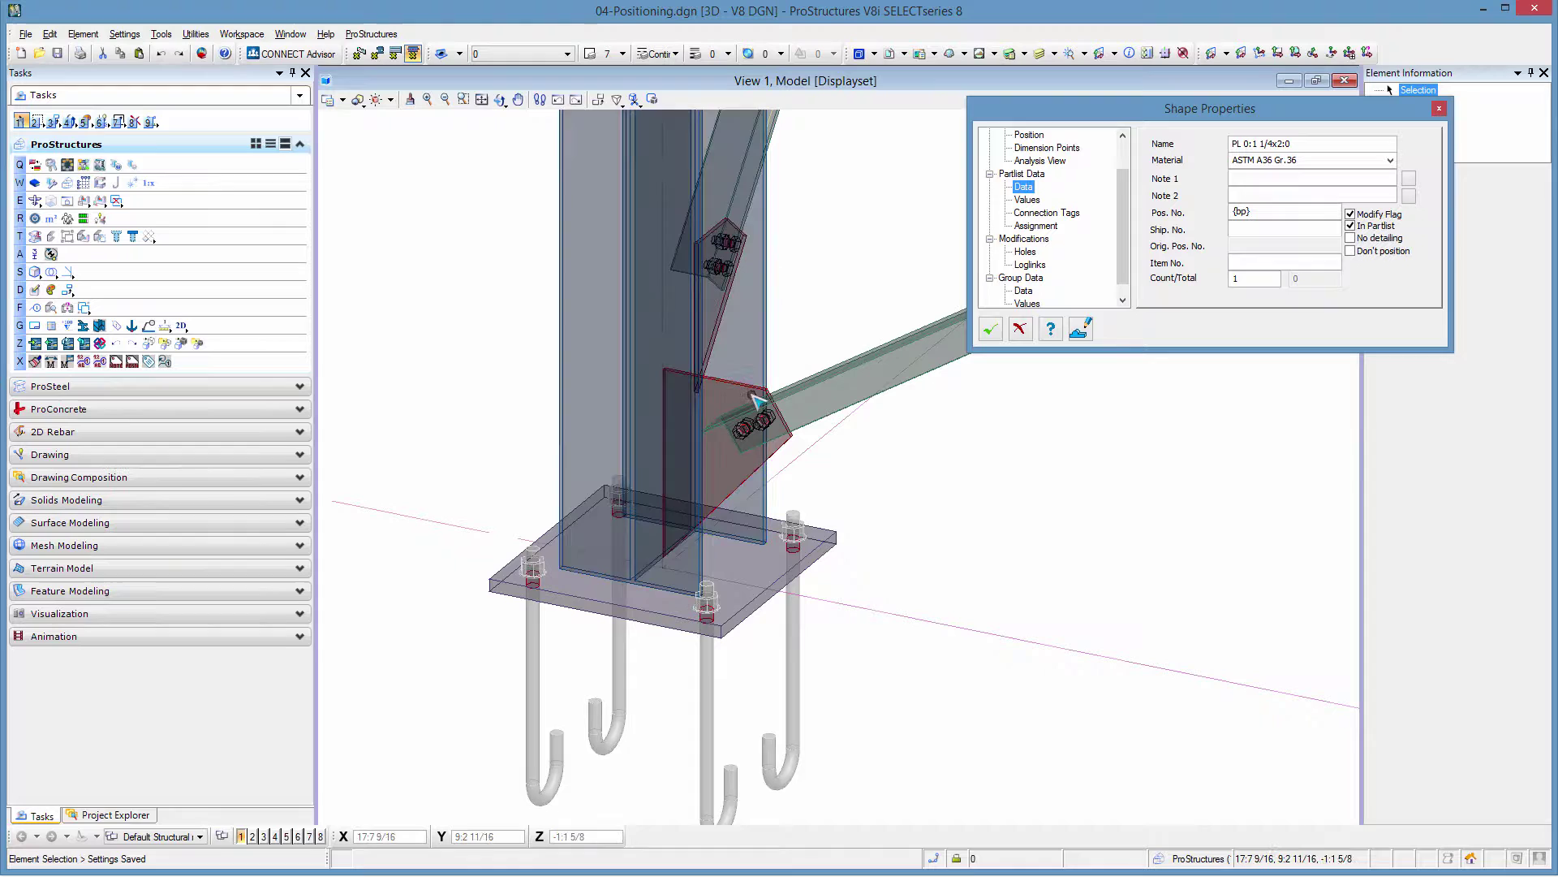
pyautogui.click(1024, 290)
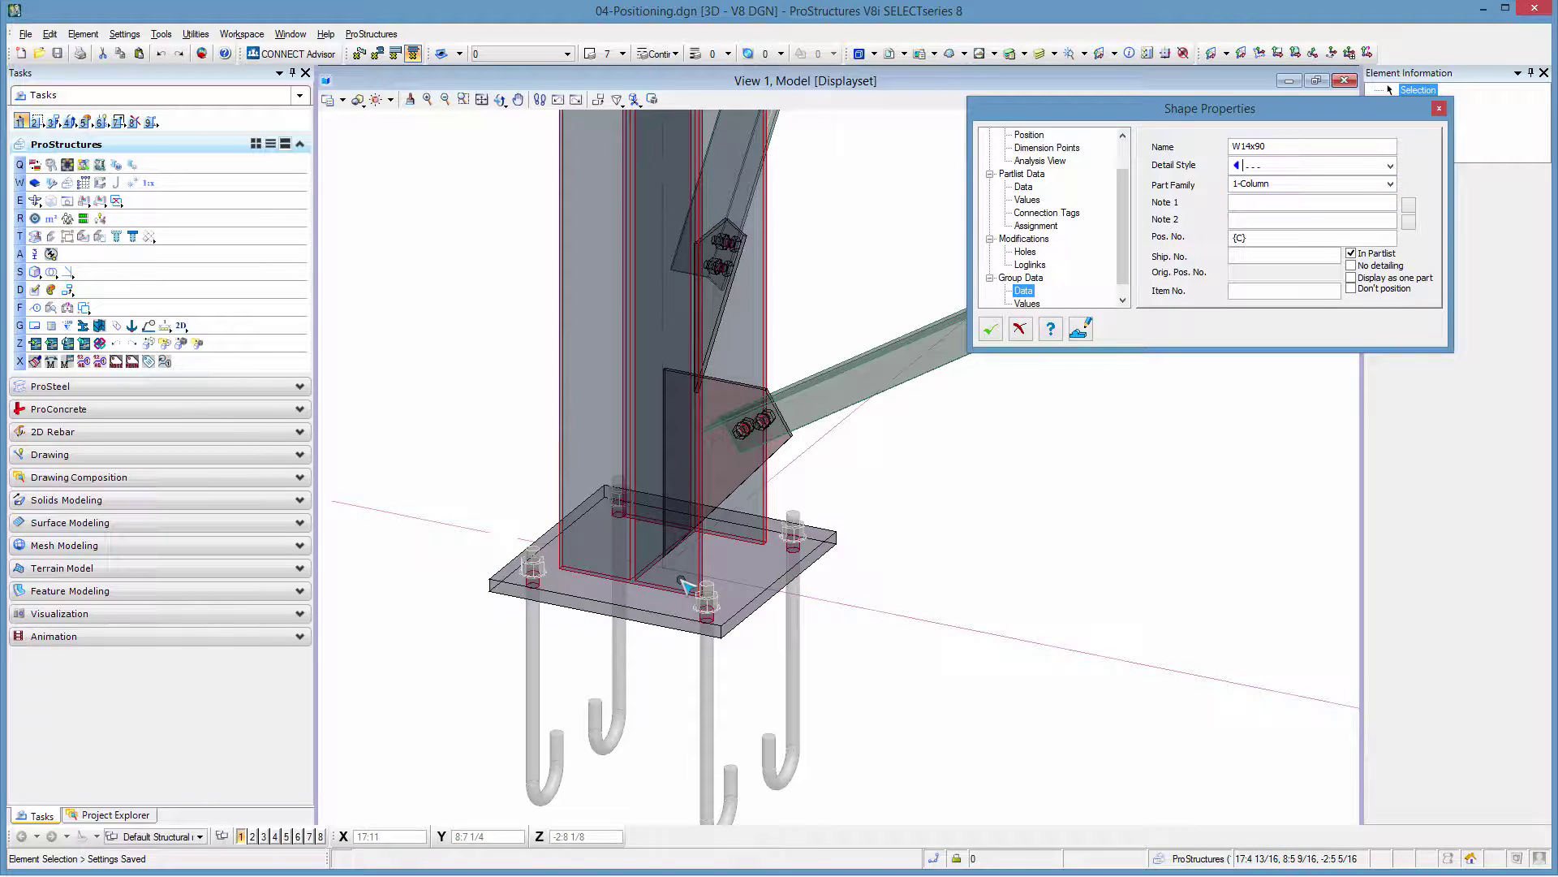
pyautogui.click(1036, 226)
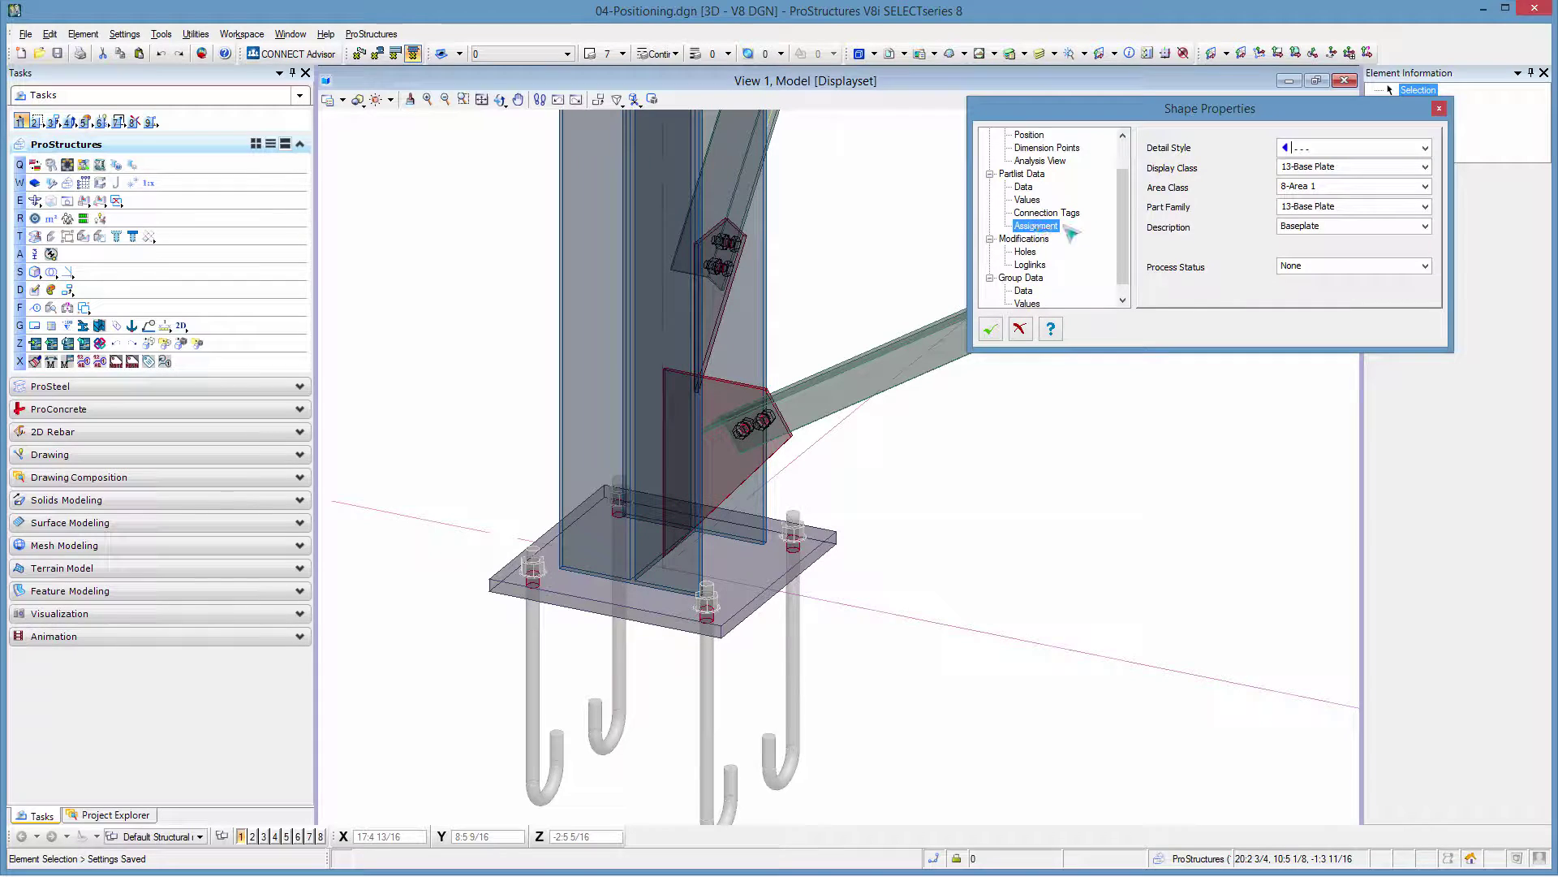
pyautogui.click(1363, 209)
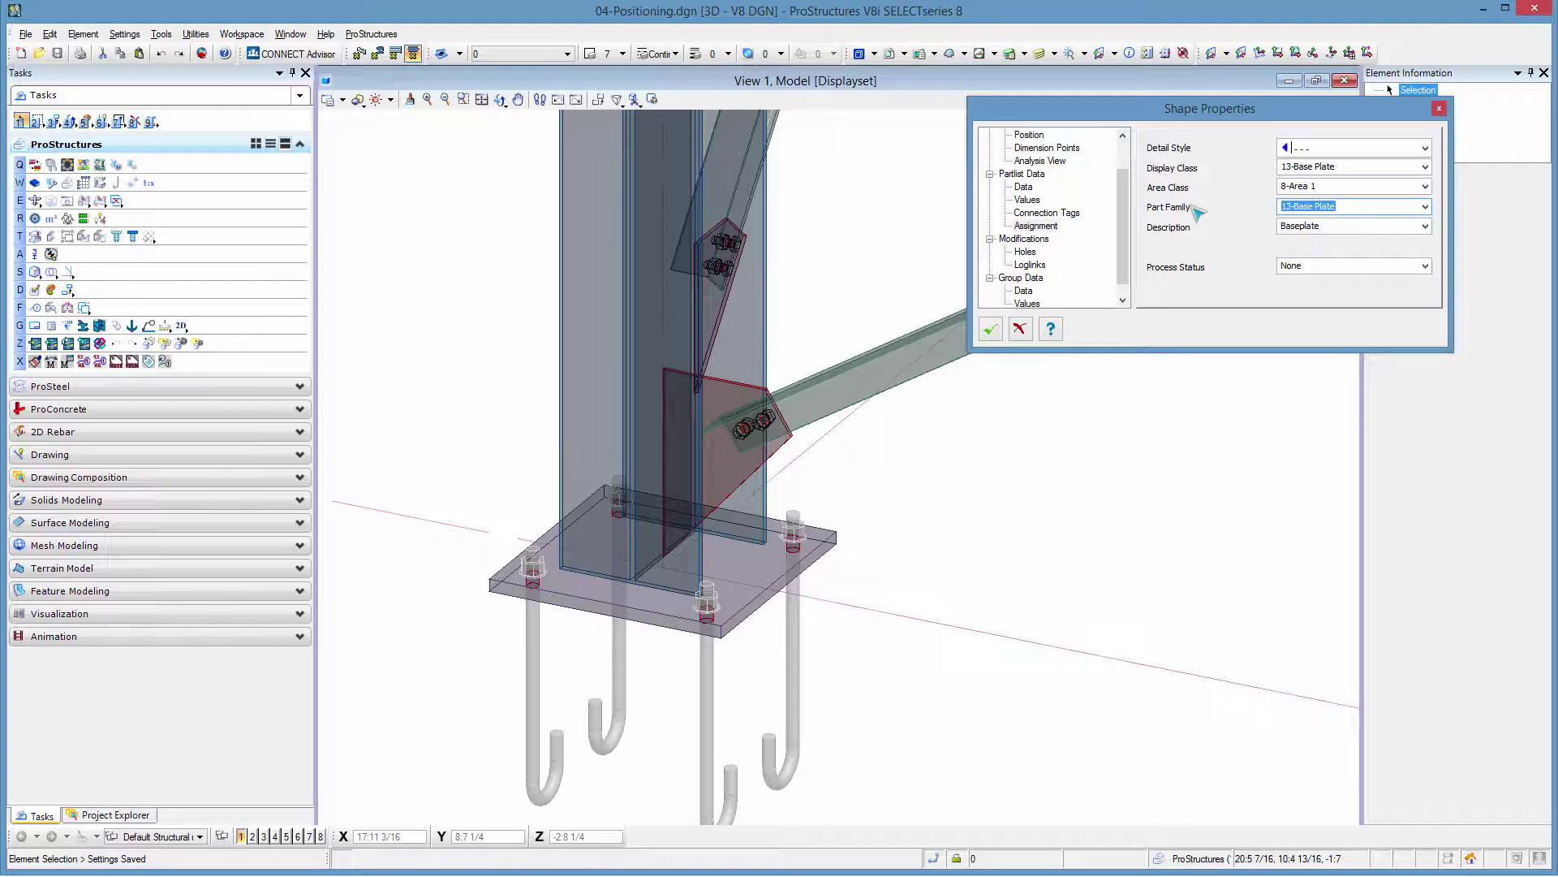
pyautogui.click(991, 329)
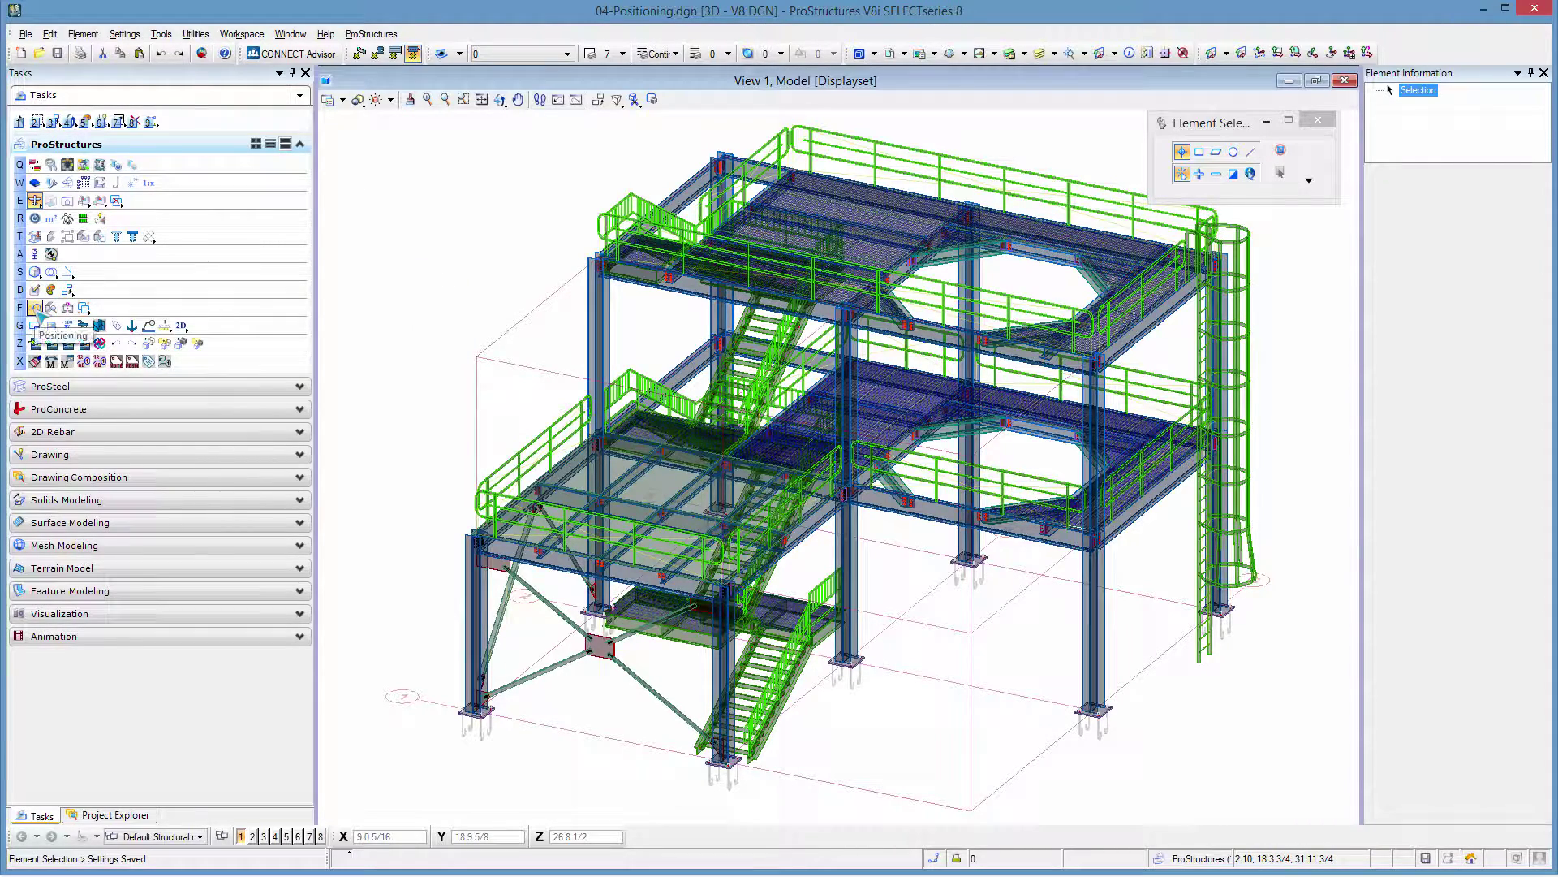
# Open the Steel Positioning settings and reset the start values to 0.
pyautogui.click(36, 309)
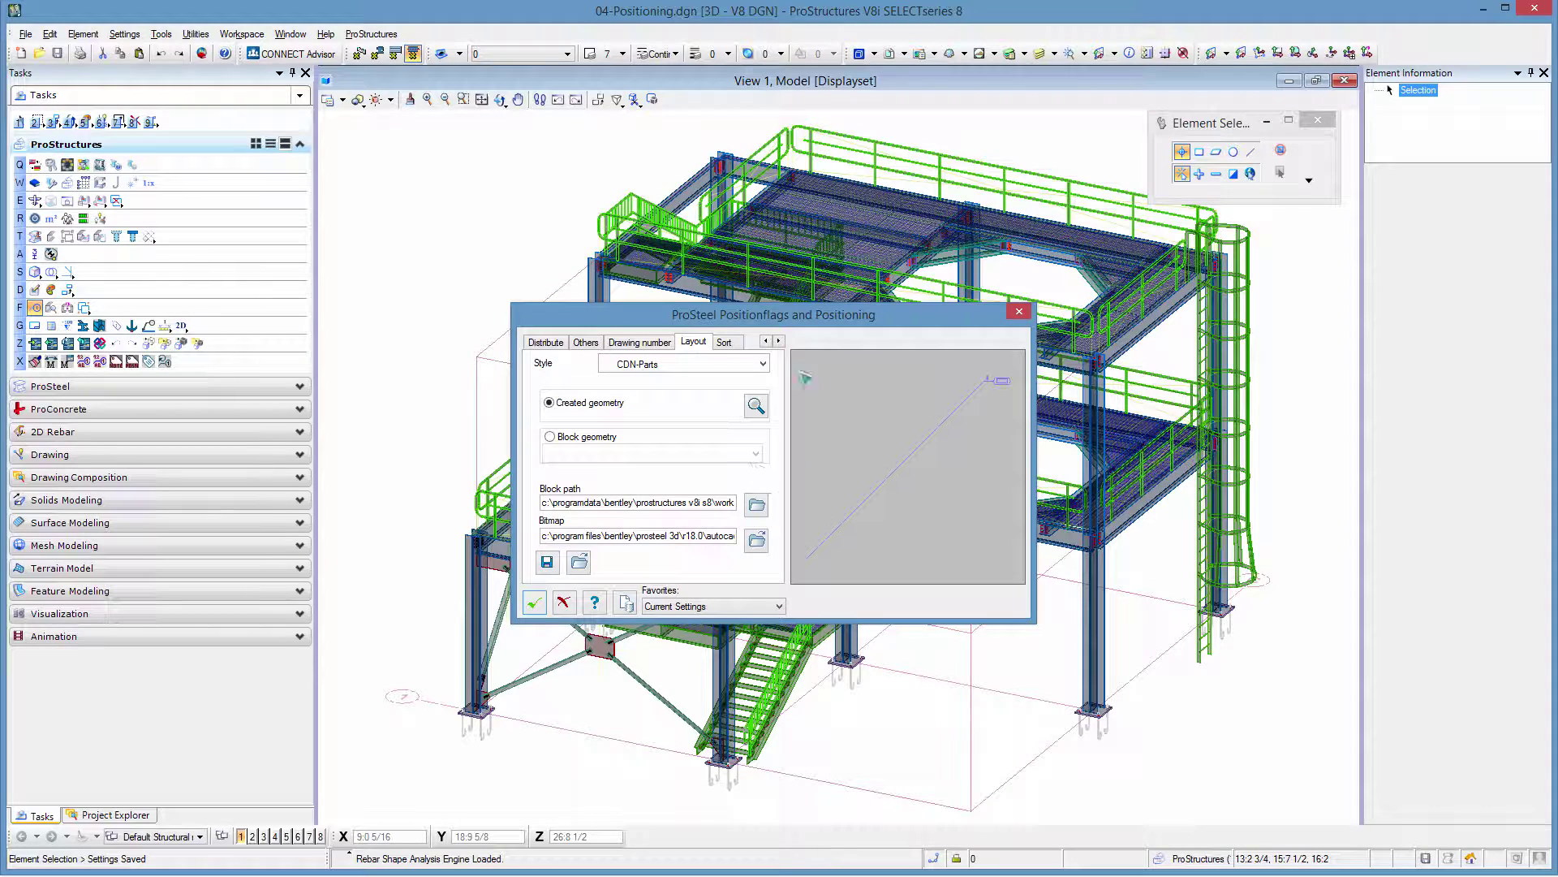
pyautogui.click(766, 341)
pyautogui.click(766, 341)
pyautogui.click(766, 341)
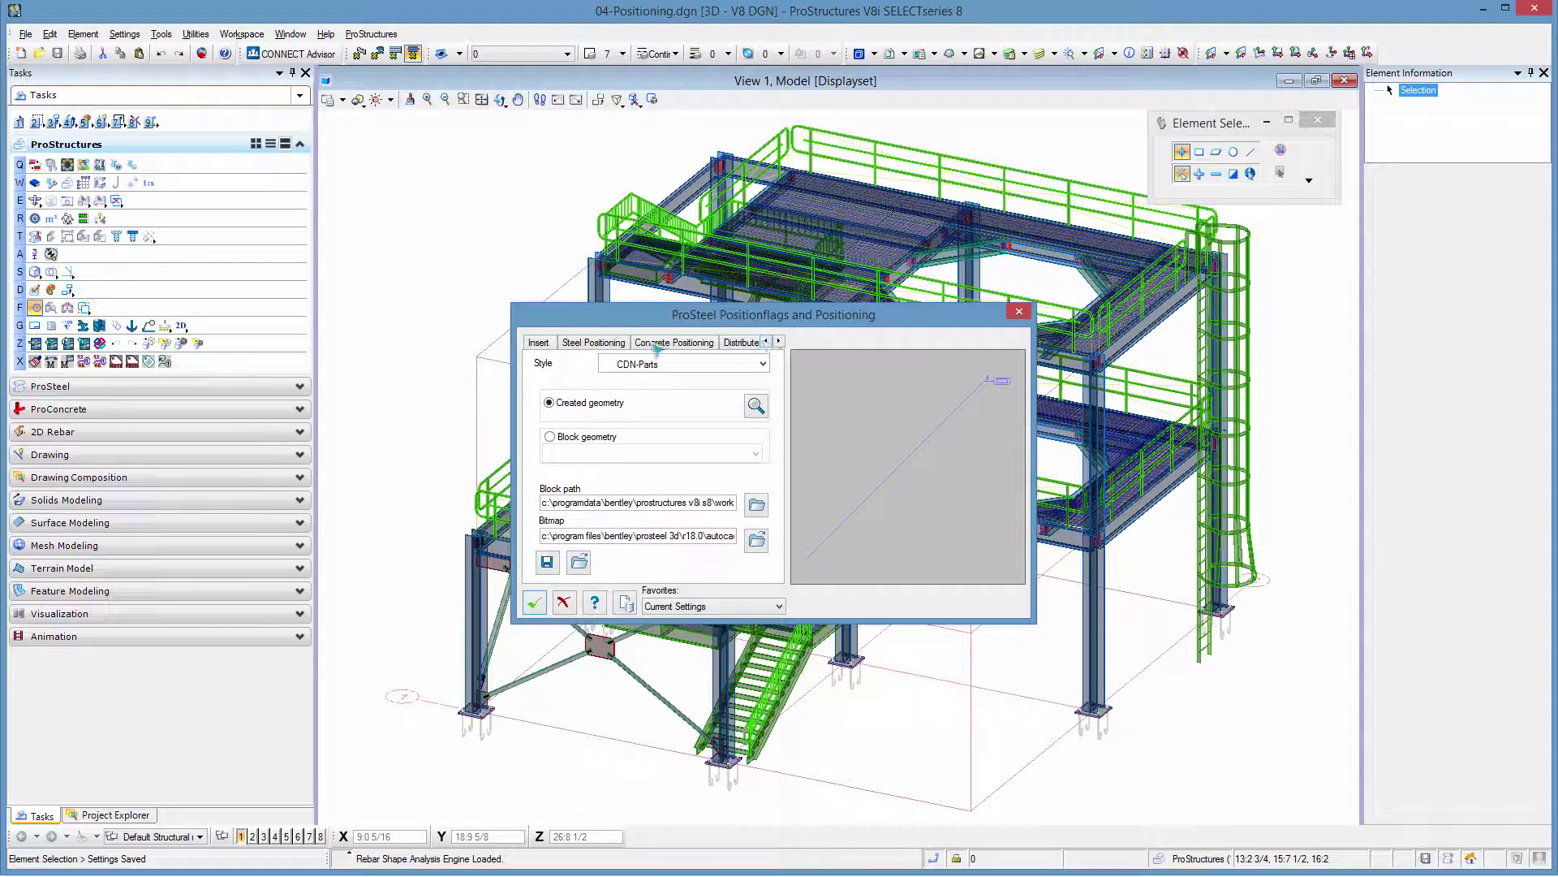
pyautogui.click(594, 343)
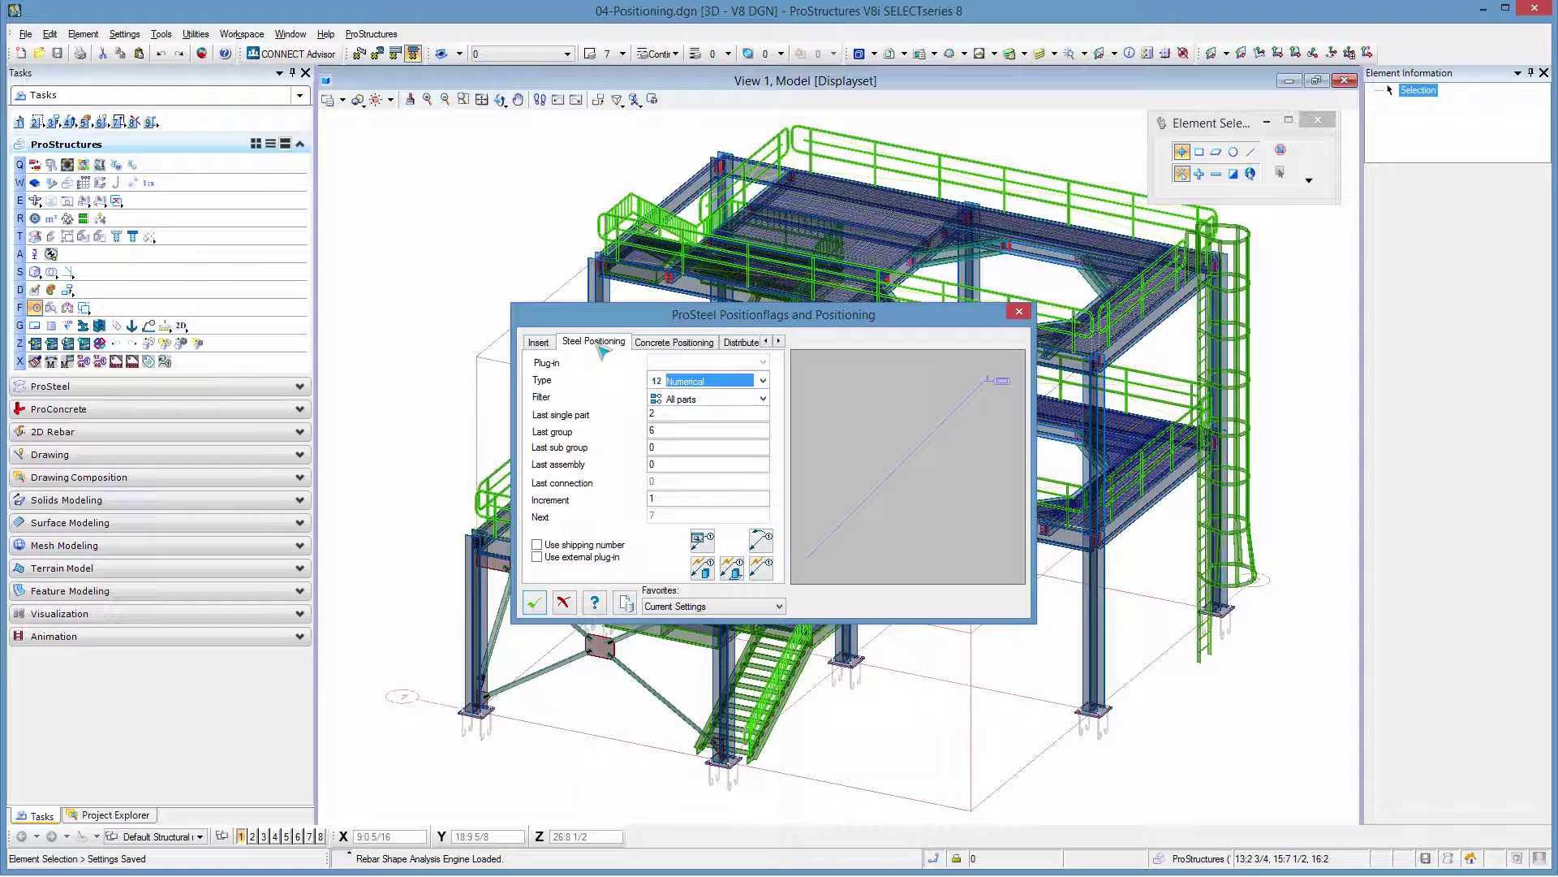
pyautogui.click(762, 540)
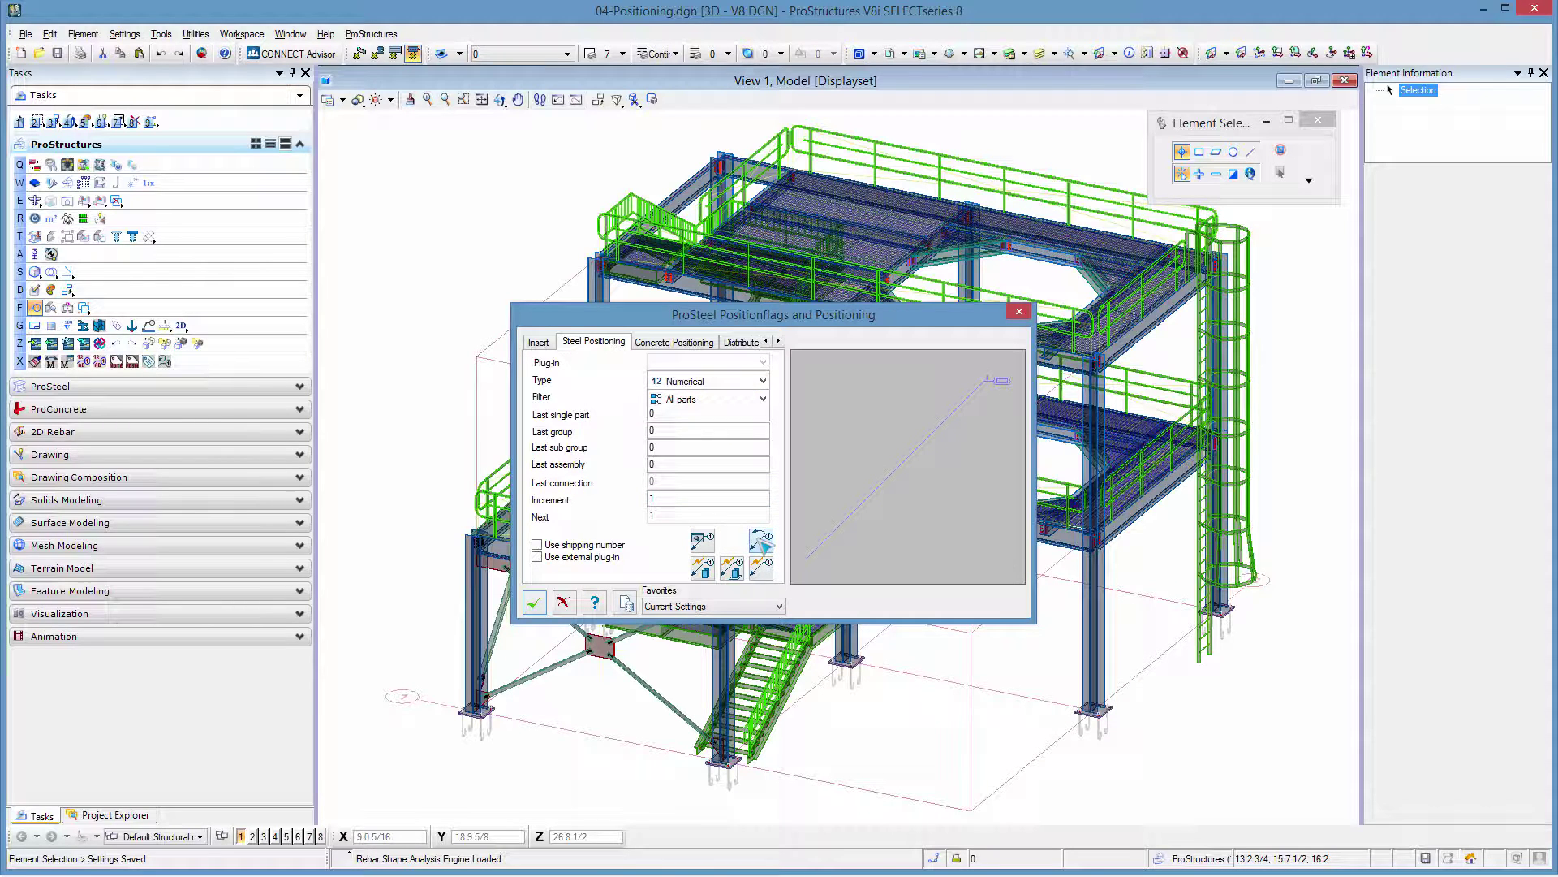
# Adjust filter and ordering options and part comparison criteria, including user shapes.
pyautogui.click(702, 540)
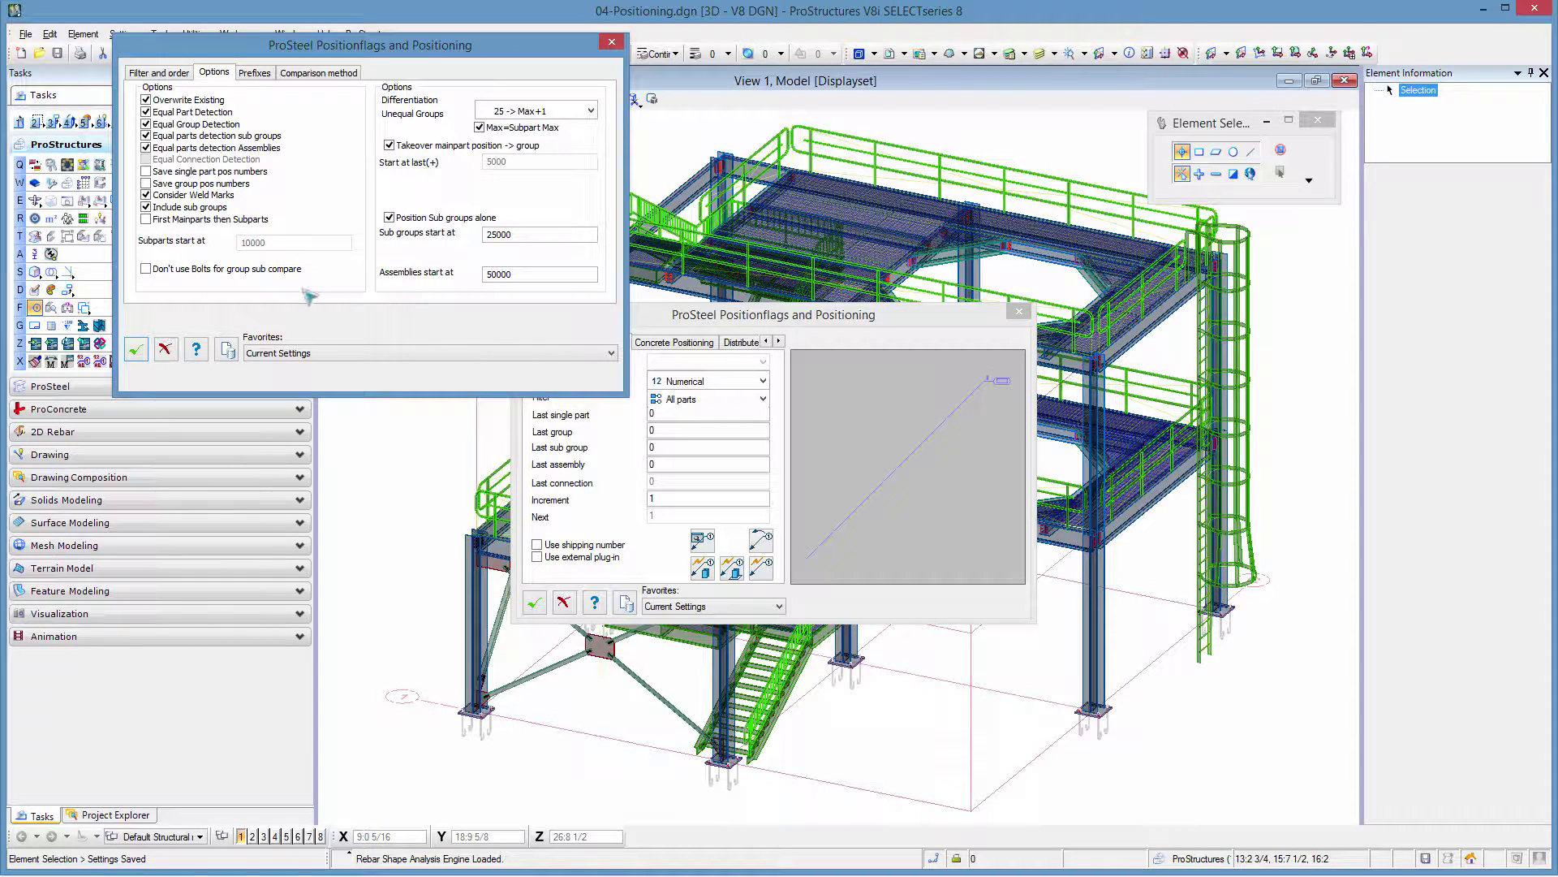
pyautogui.click(159, 72)
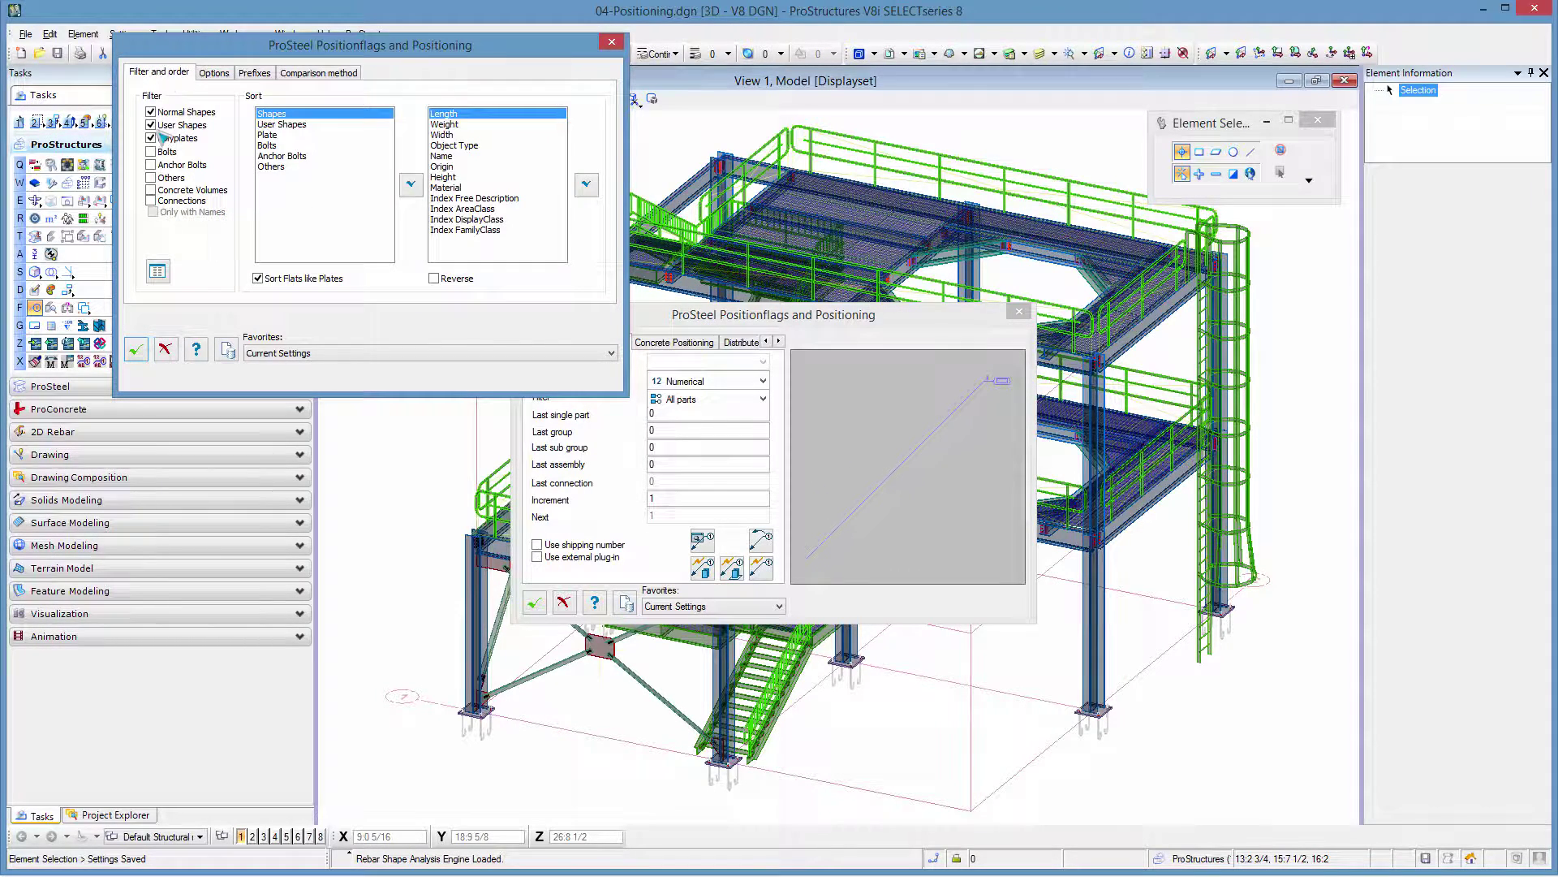
pyautogui.click(163, 272)
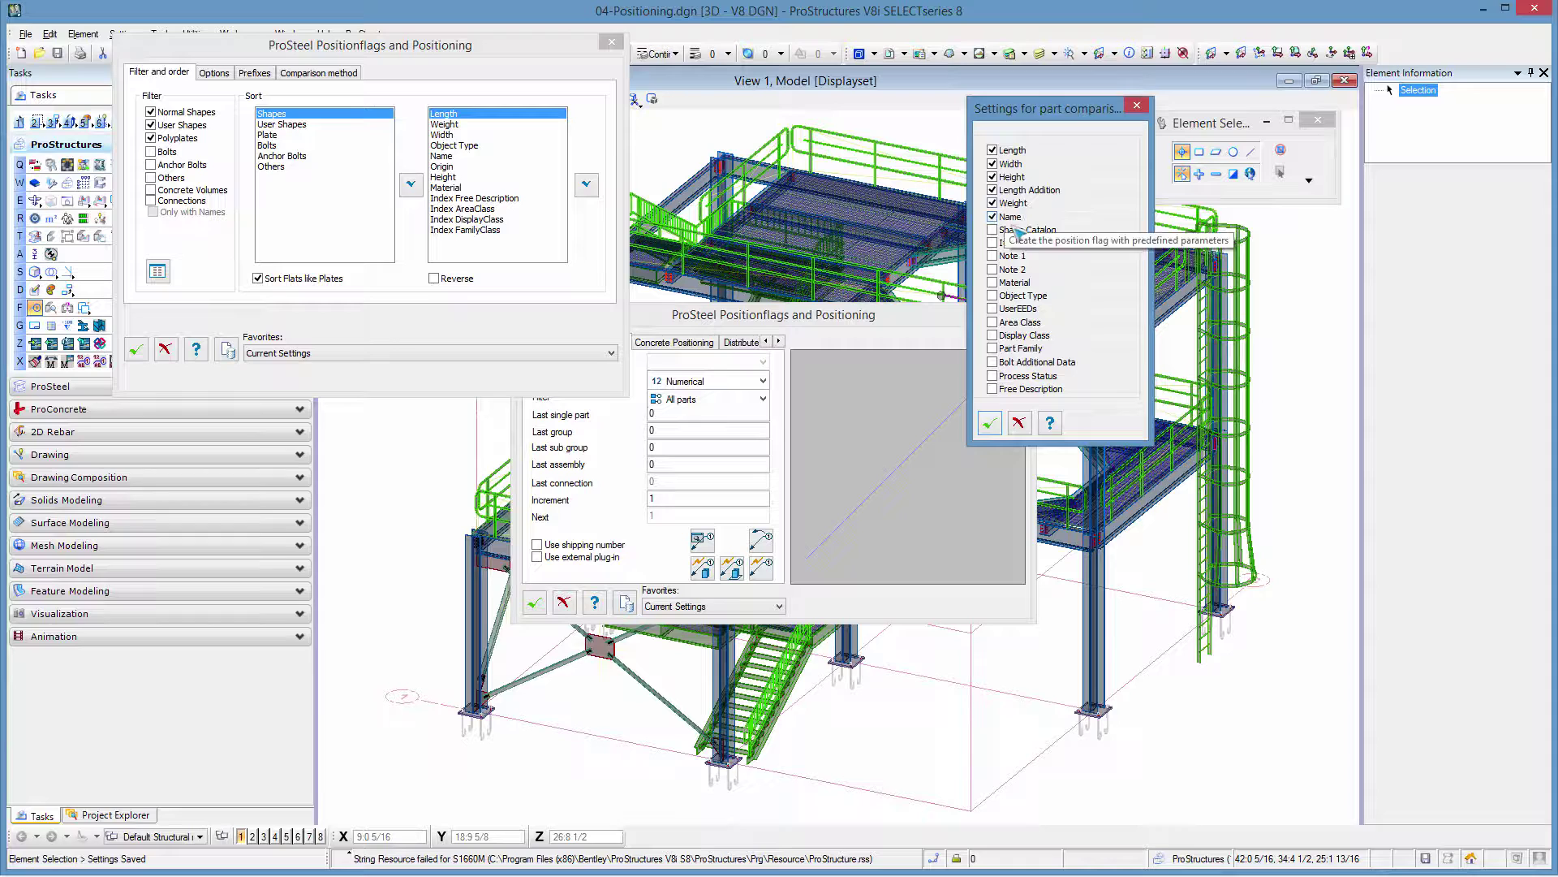
pyautogui.click(991, 422)
pyautogui.click(150, 124)
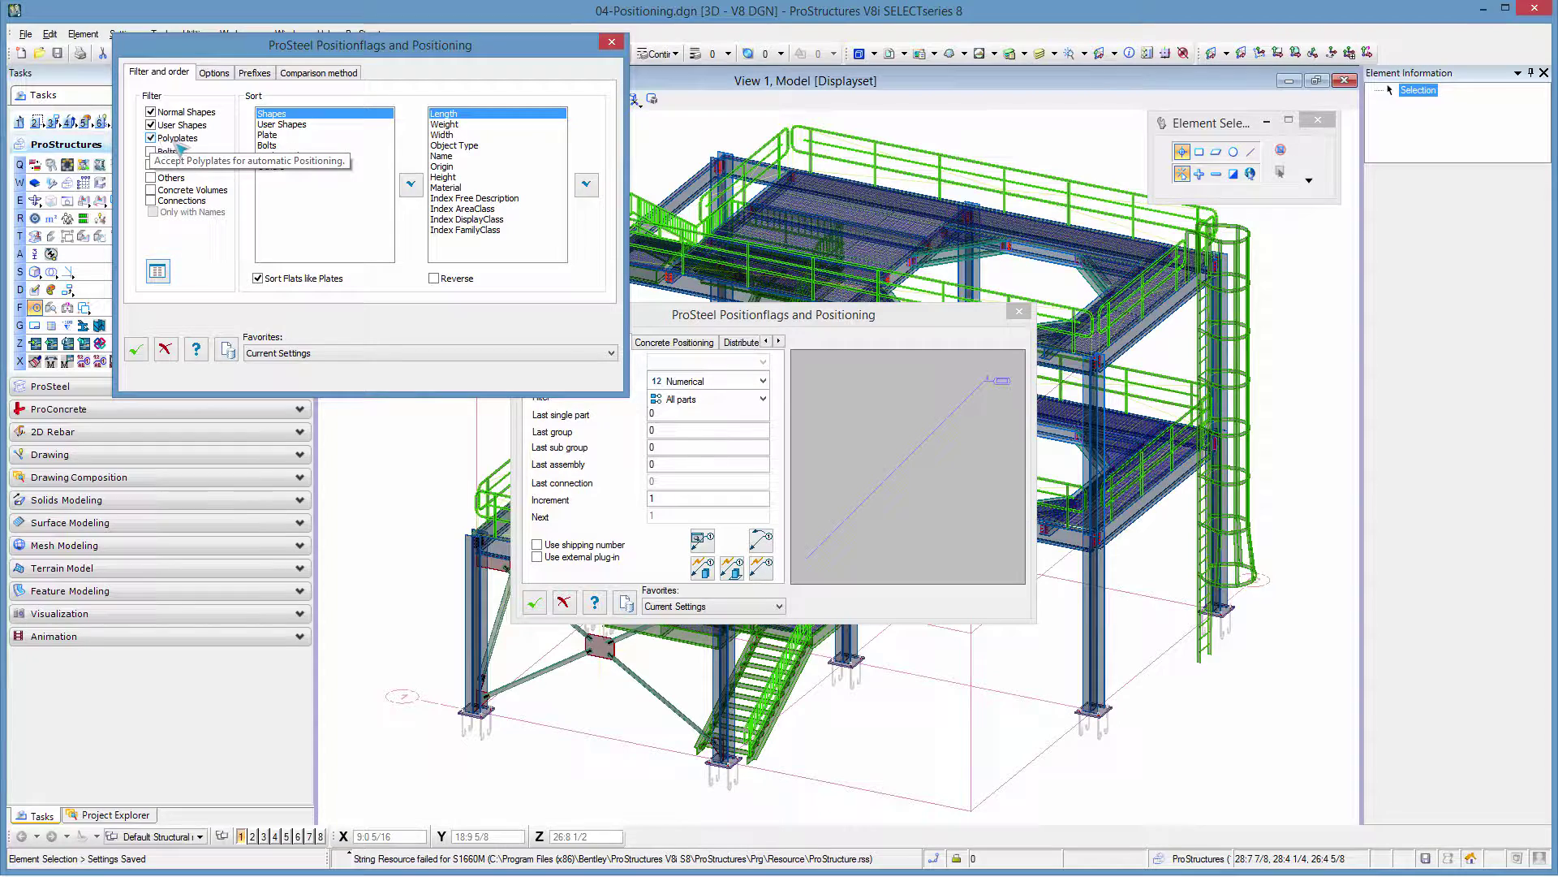
pyautogui.click(136, 350)
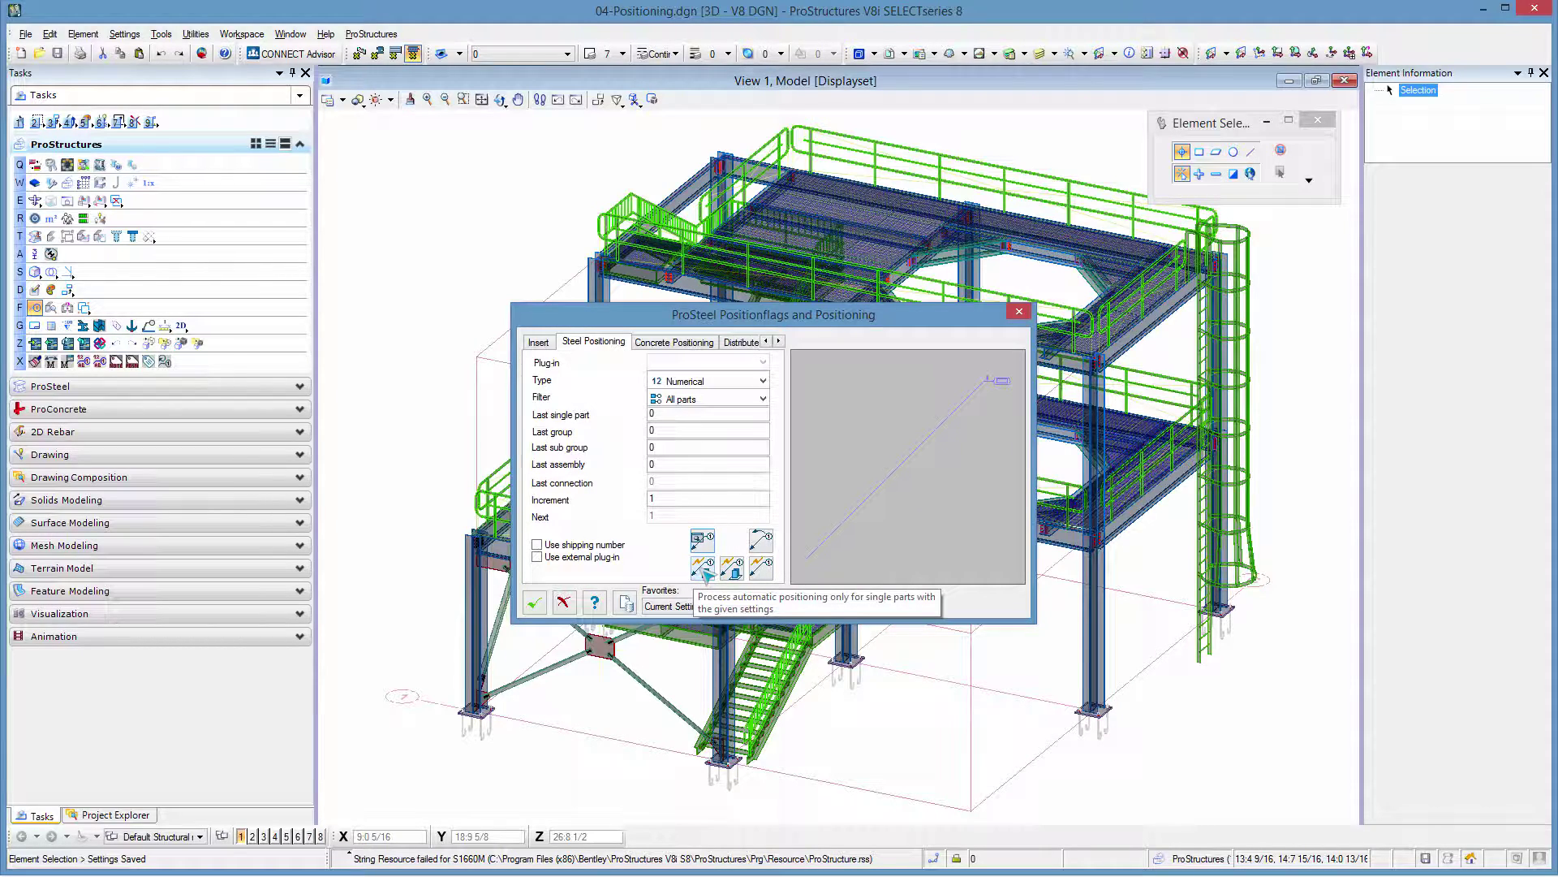
# Start a single-part positioning run filtered to Partfamily = Base Plate.
pyautogui.click(703, 568)
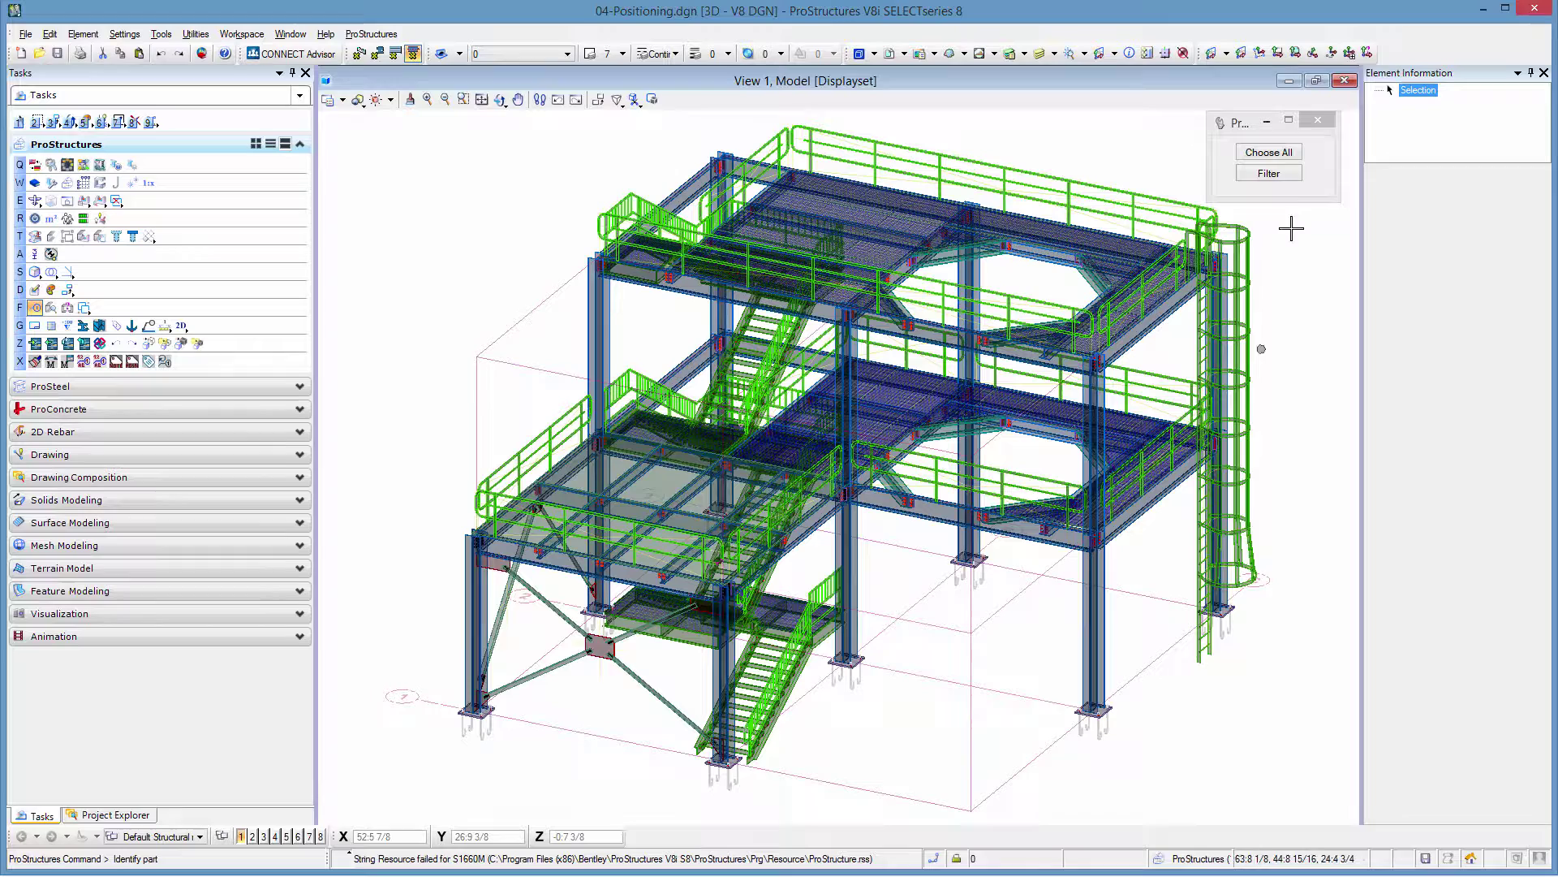
pyautogui.click(1269, 175)
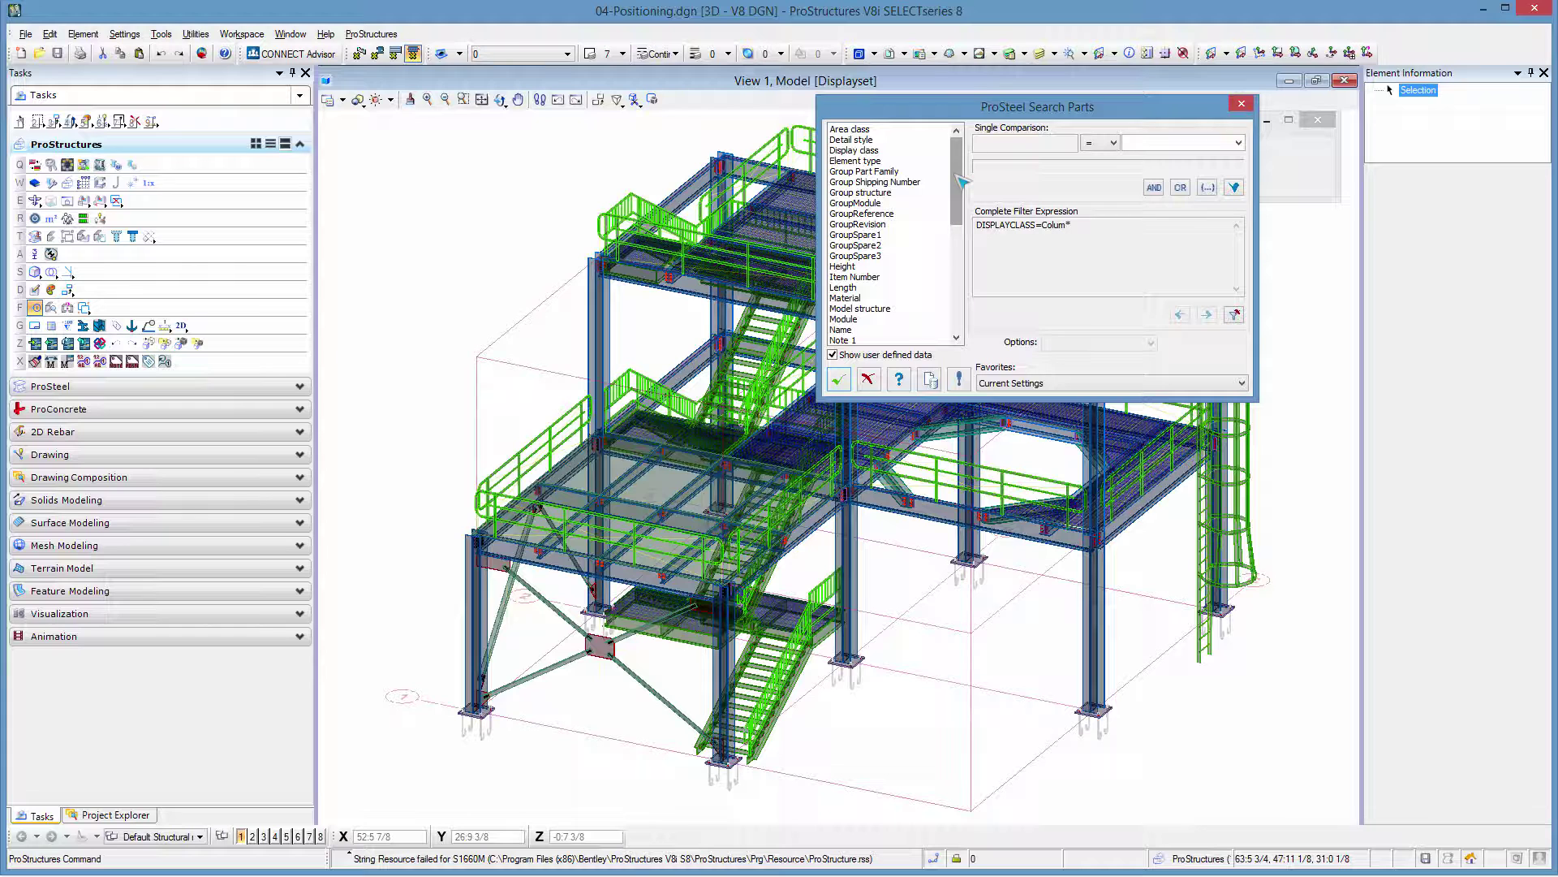
pyautogui.click(1233, 315)
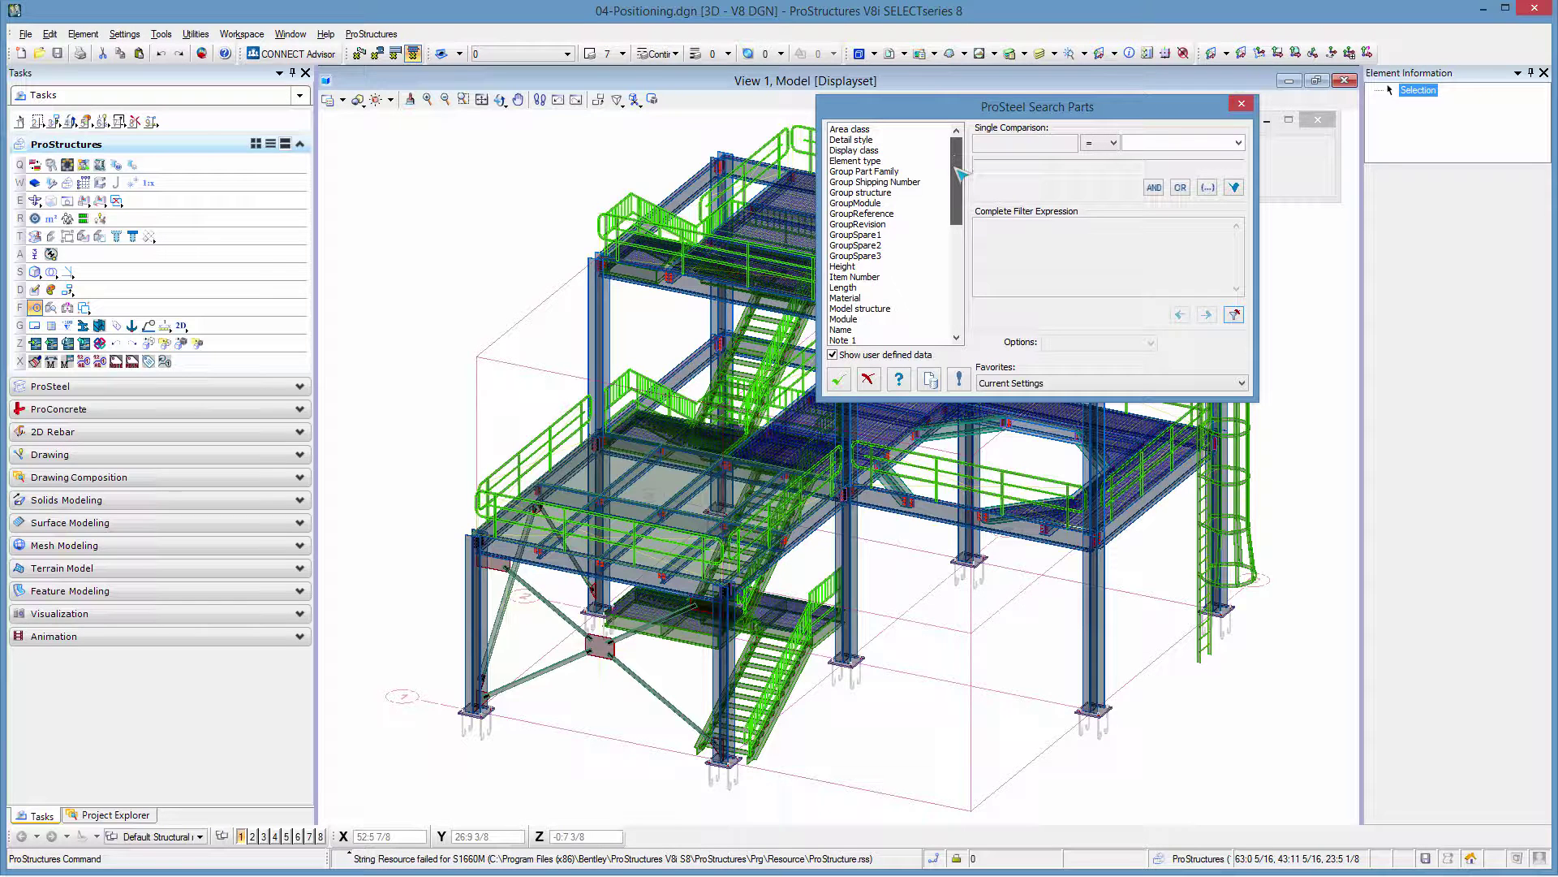
pyautogui.moveTo(956, 168); pyautogui.dragTo(956, 229)
pyautogui.click(848, 245)
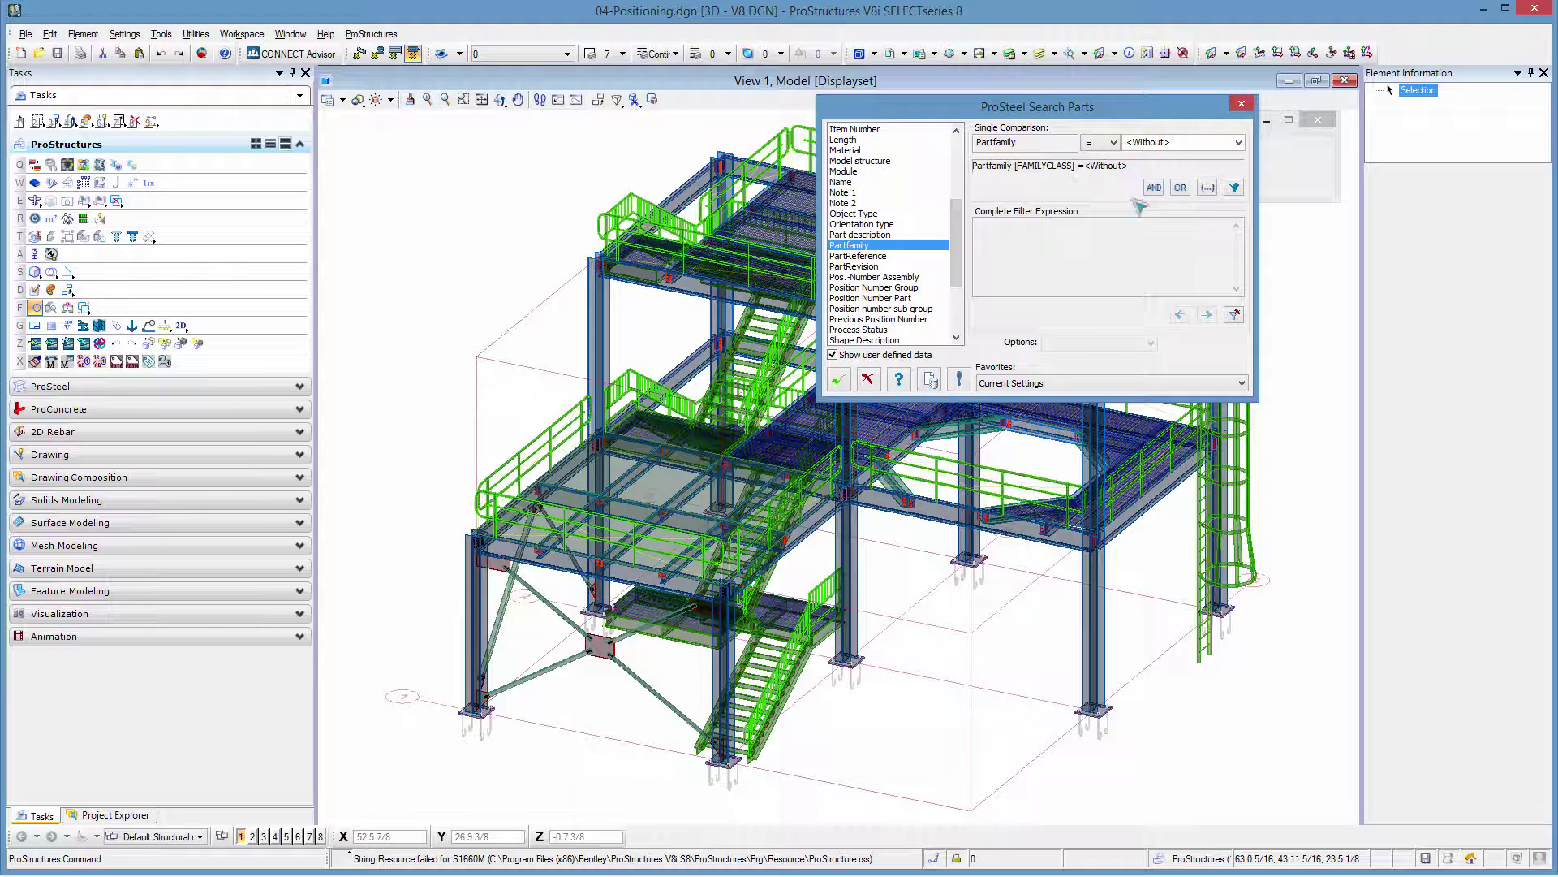
pyautogui.click(1239, 143)
pyautogui.click(1245, 151)
pyautogui.click(1236, 144)
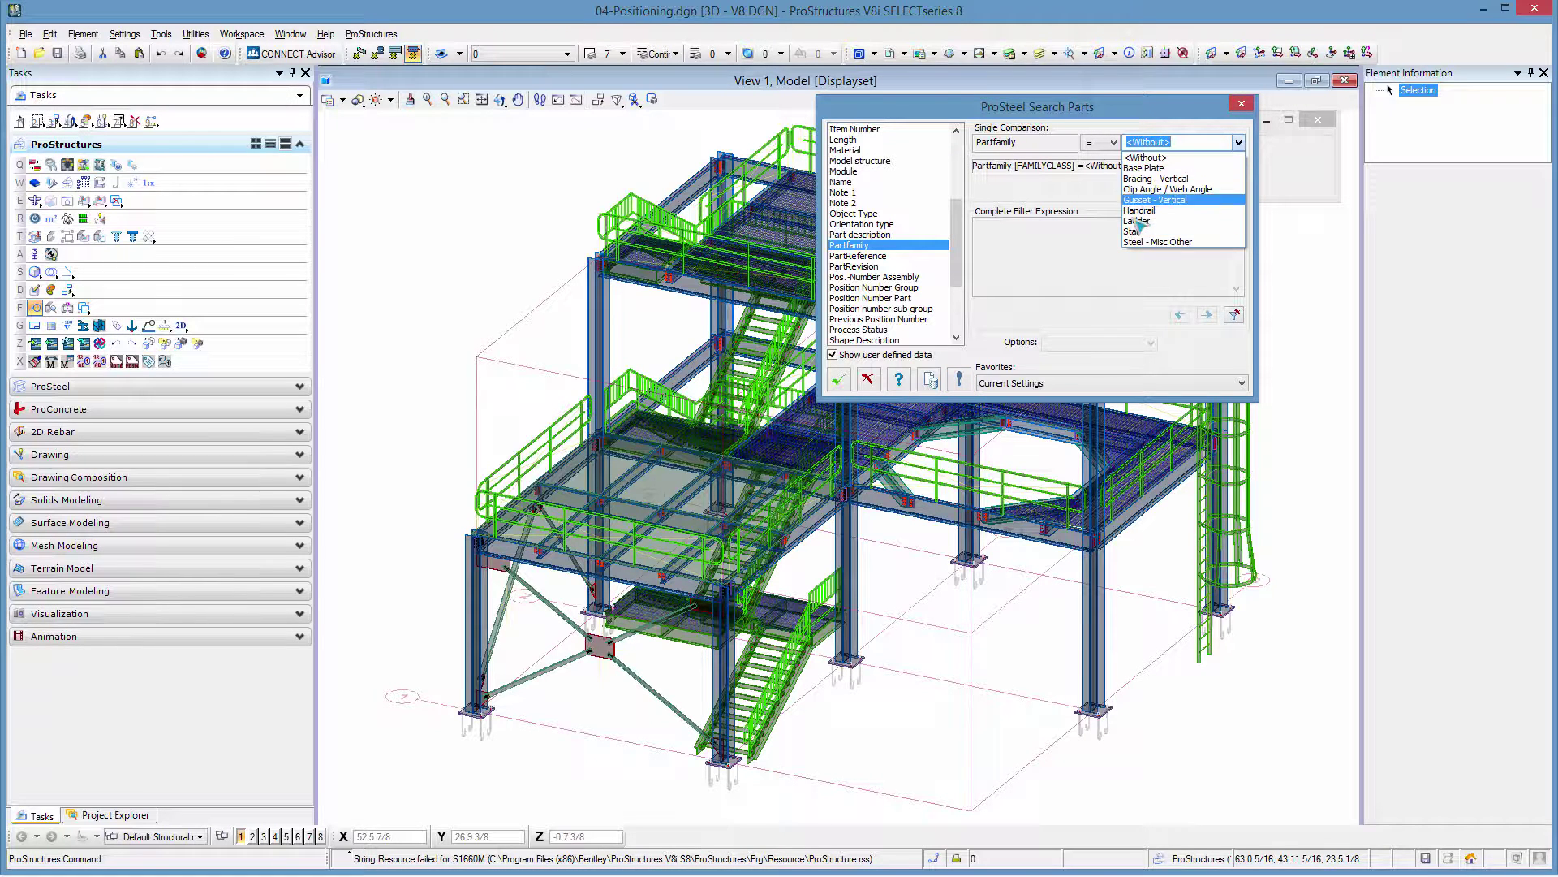
pyautogui.click(1144, 168)
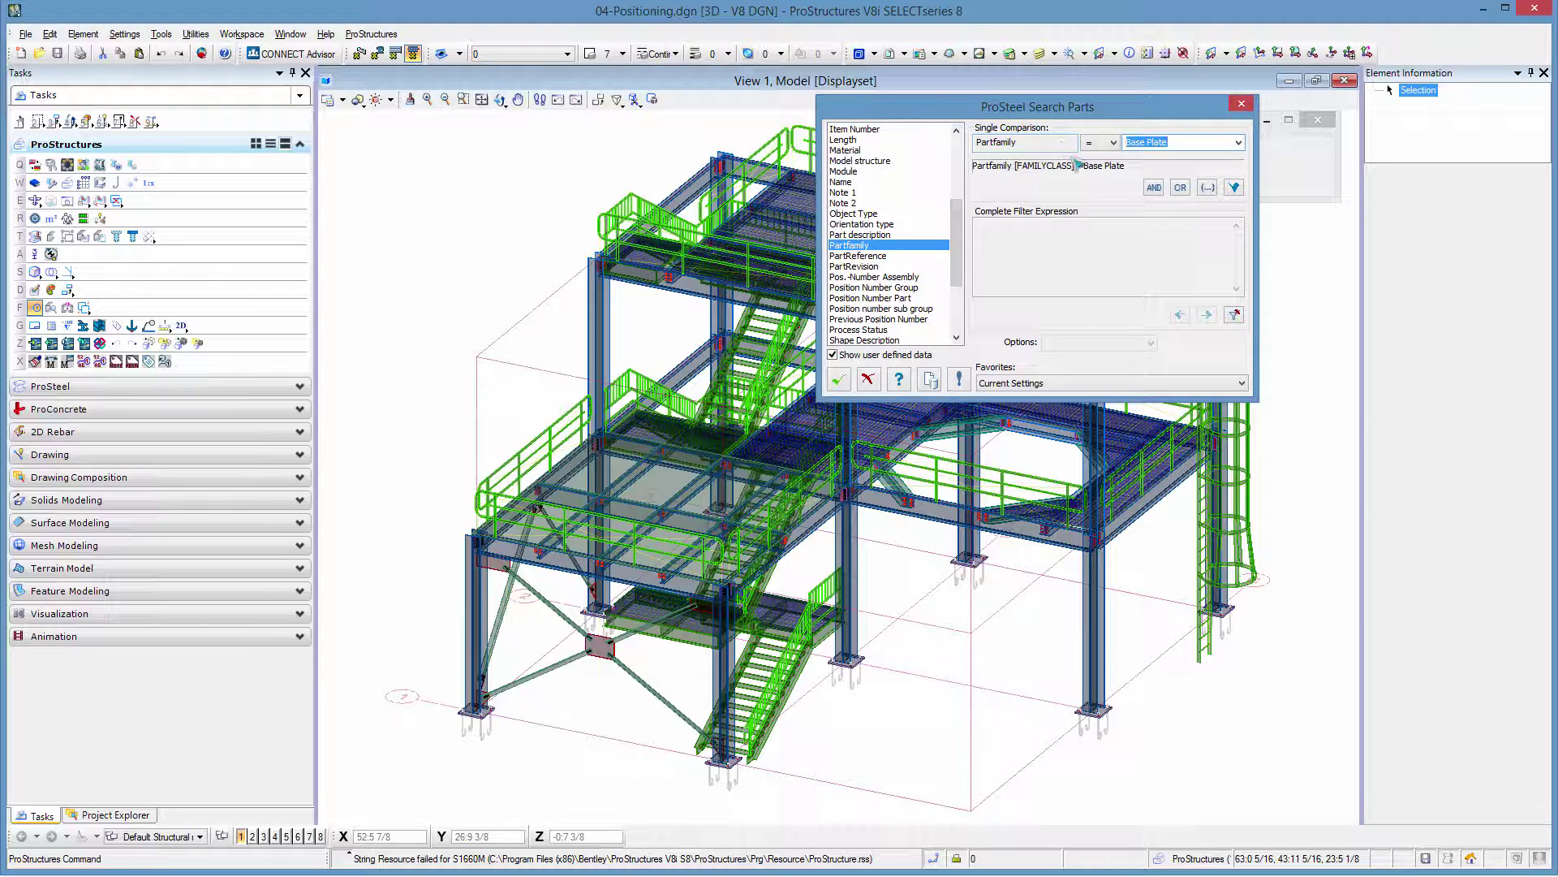
pyautogui.click(1235, 188)
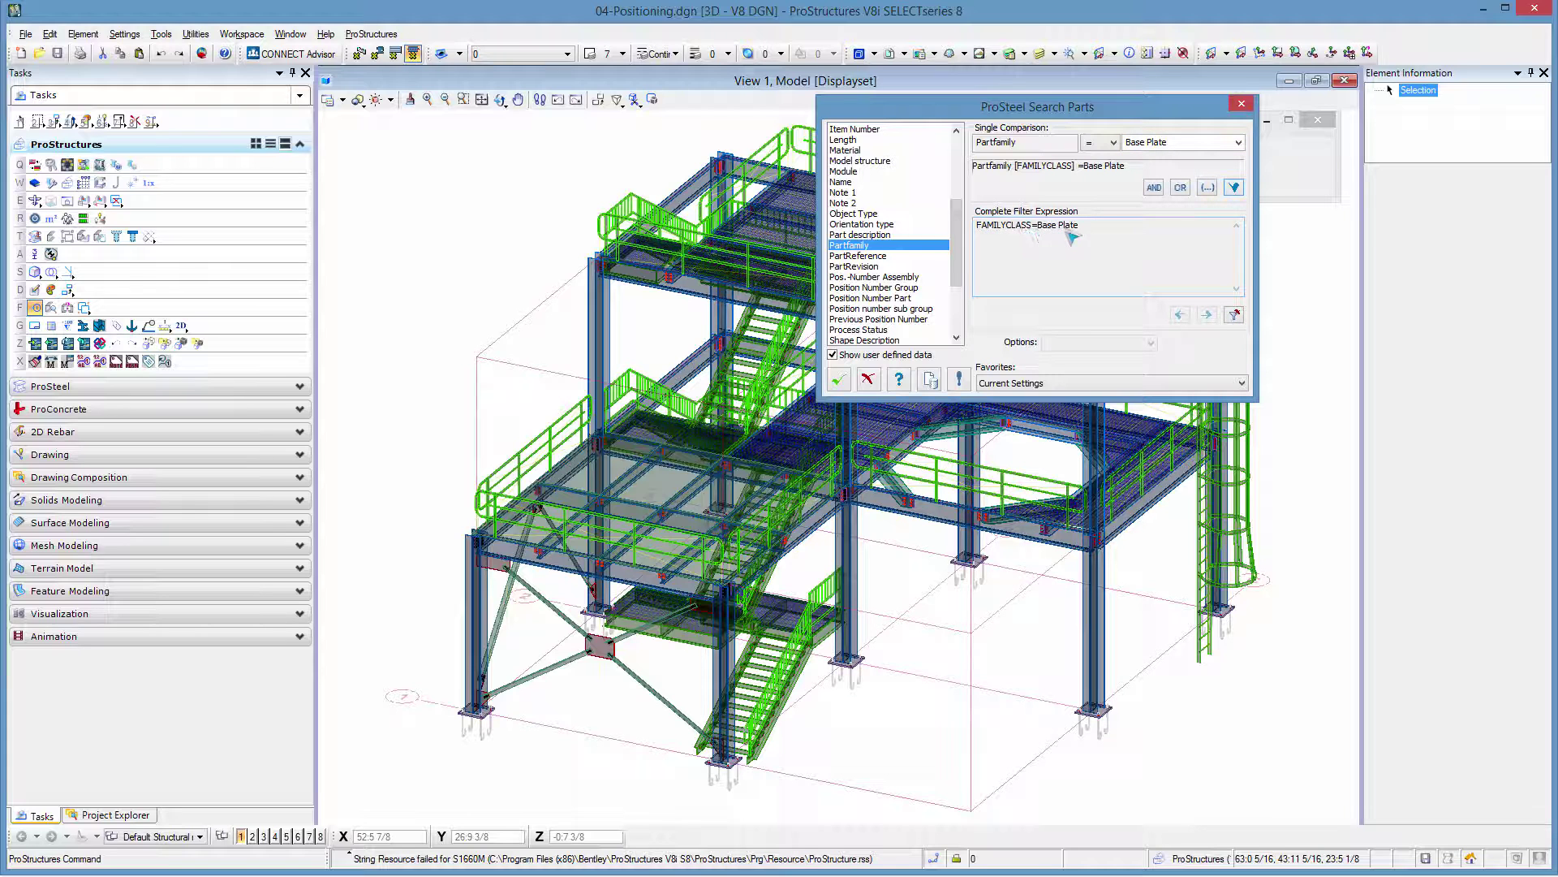
pyautogui.click(839, 379)
# Number all eight base plates as position 1 and reset the single-part counter to 0.
pyautogui.click(1270, 153)
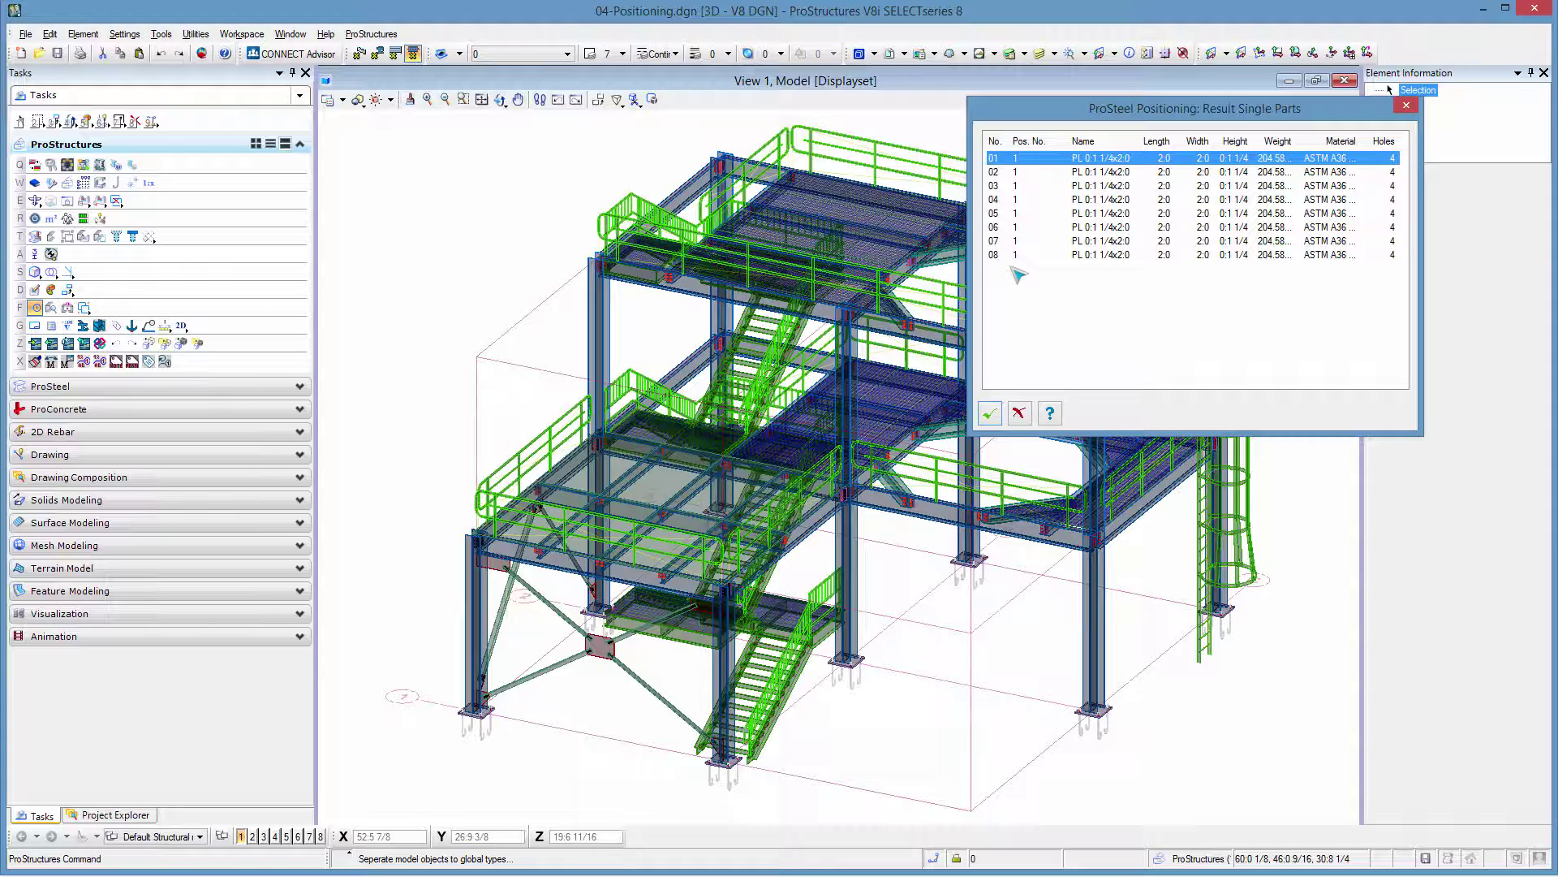
pyautogui.click(991, 414)
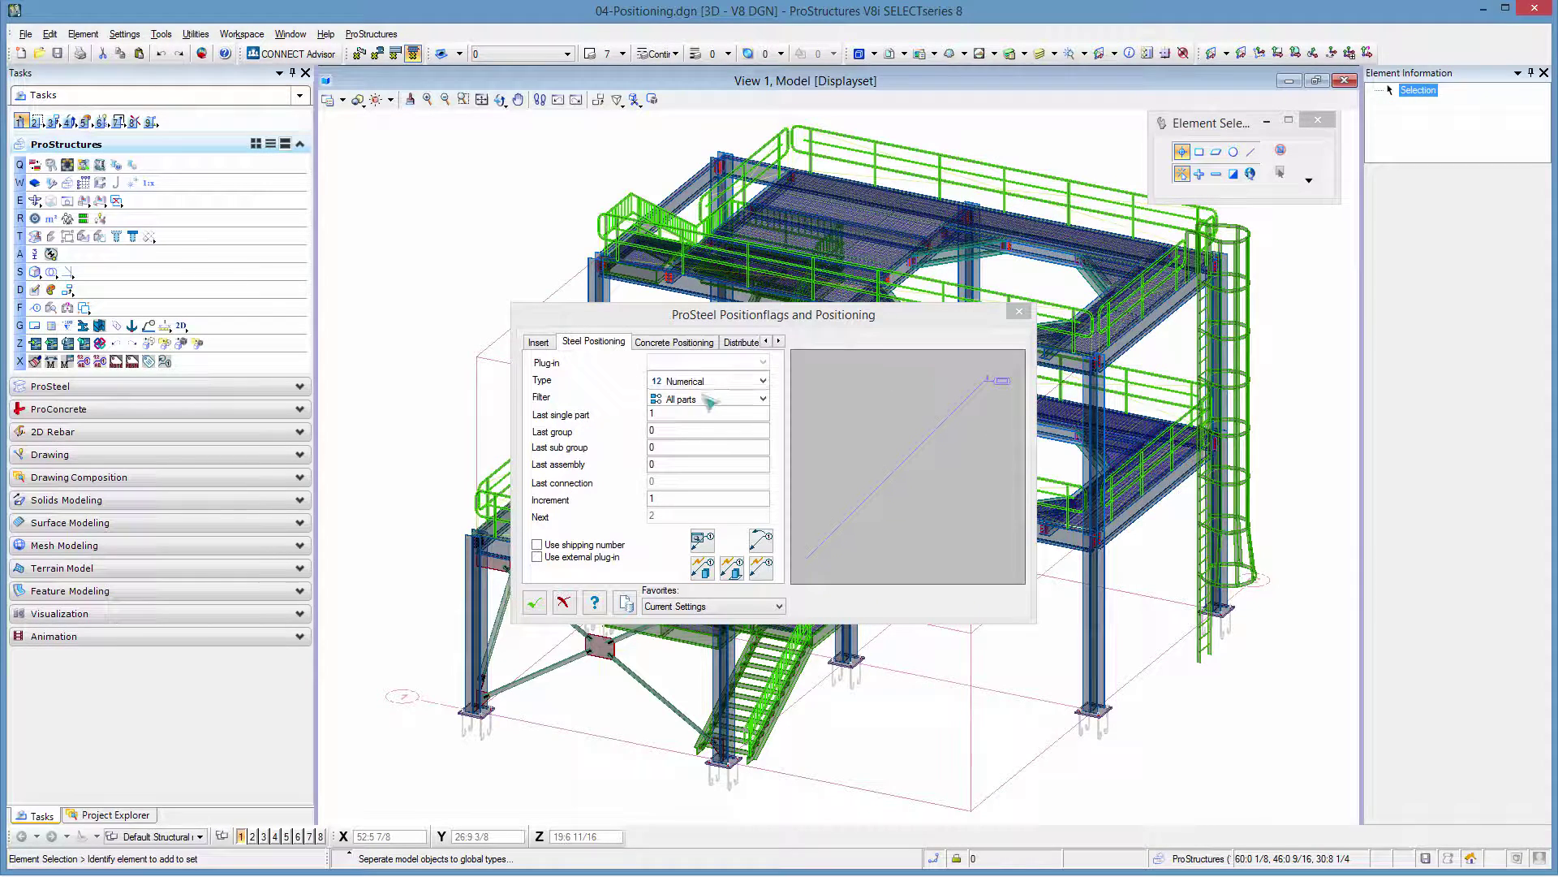
pyautogui.click(761, 539)
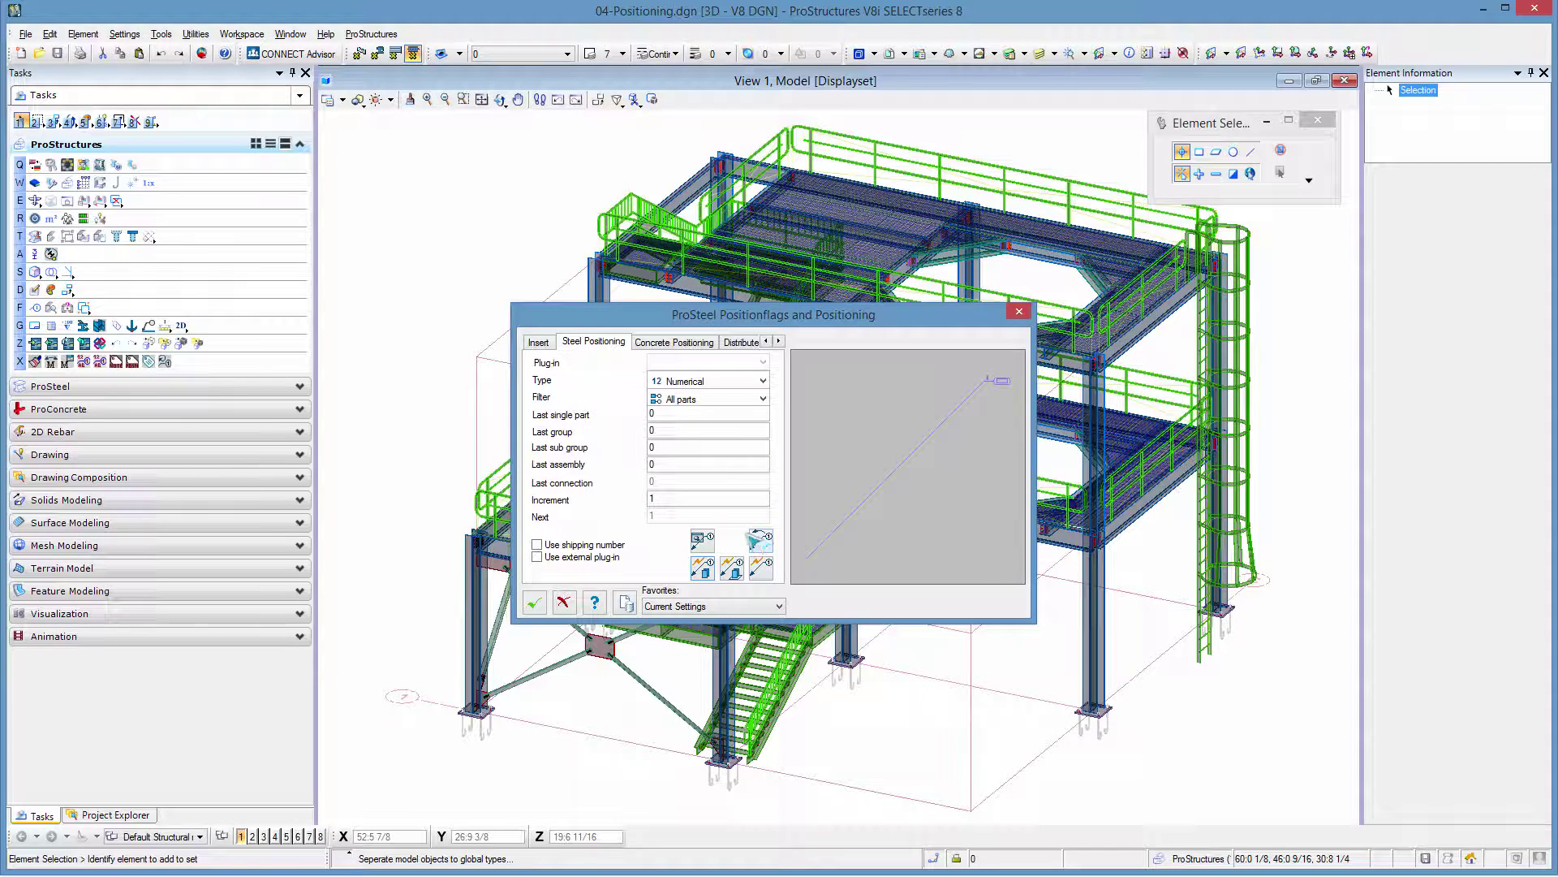
# Start a new positioning run and choose Partfamily as the filter property after rescanning.
pyautogui.click(703, 566)
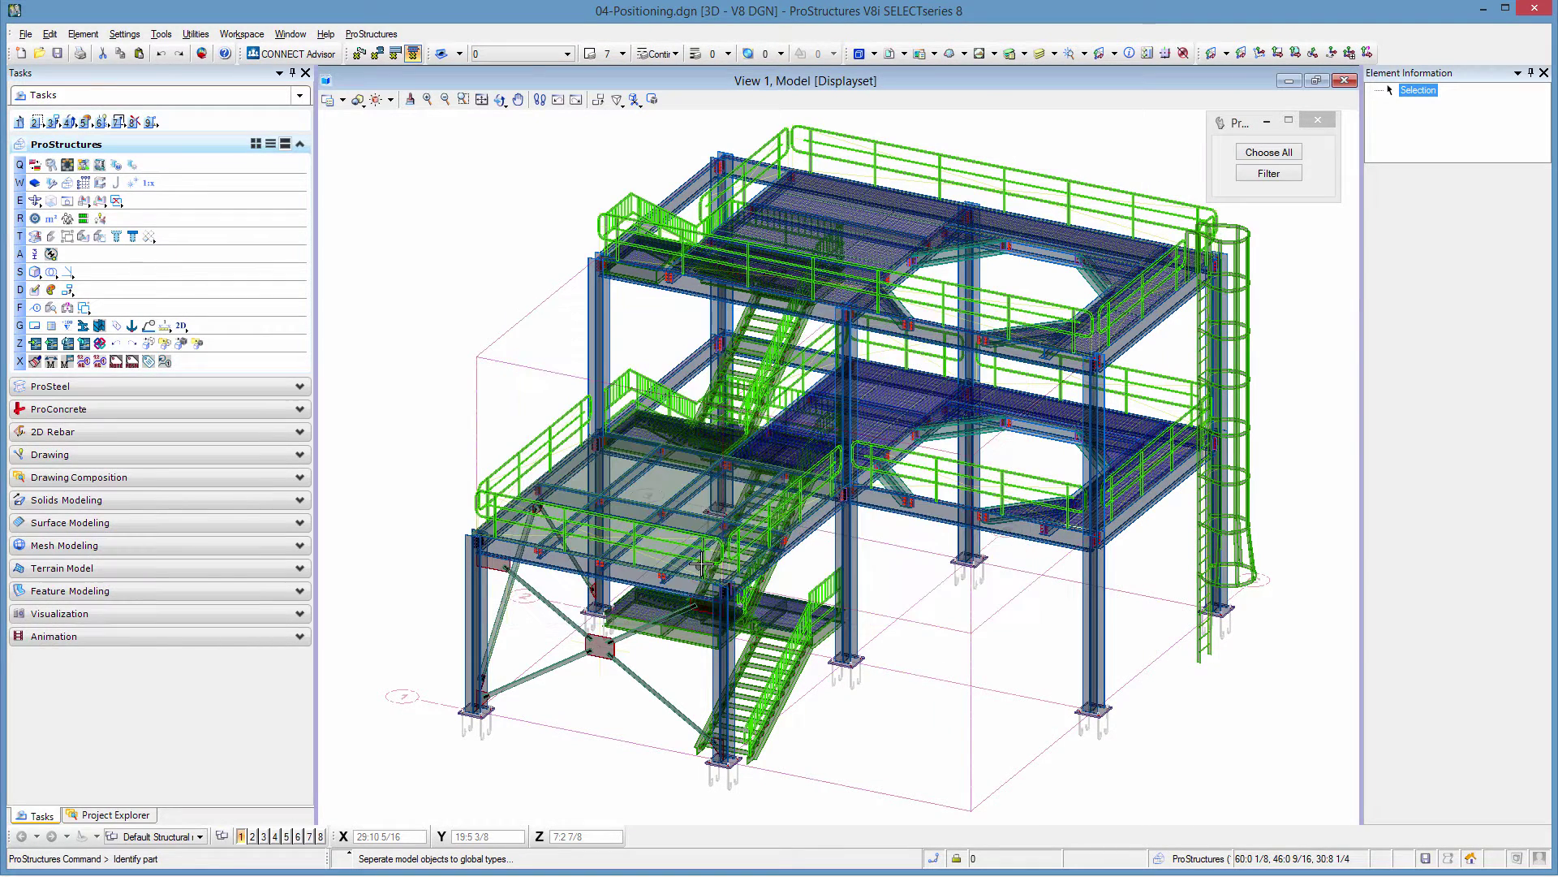
pyautogui.click(1269, 174)
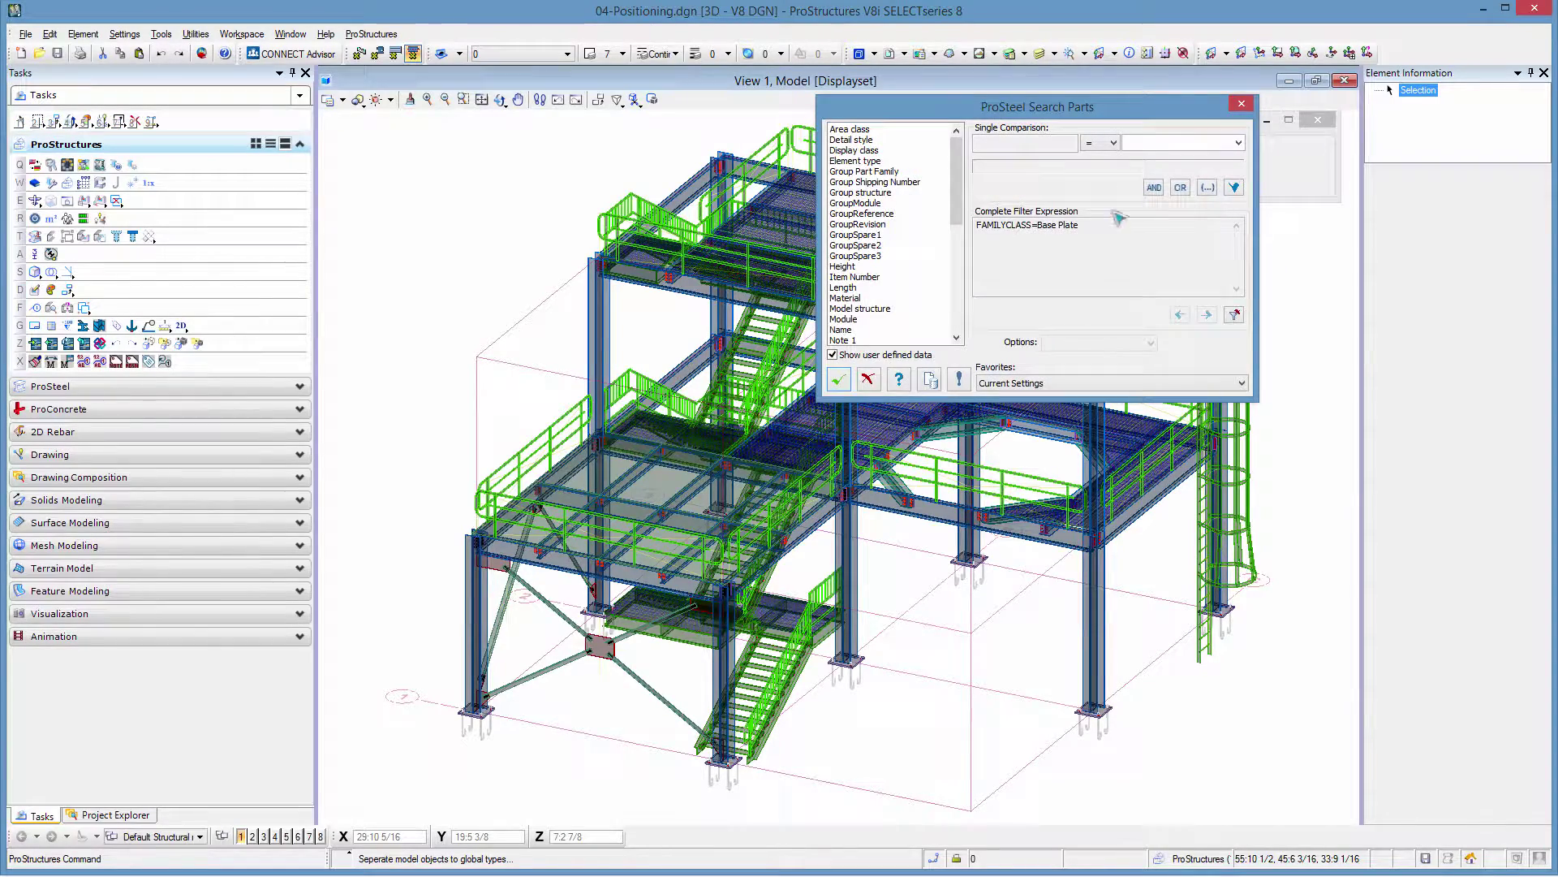
pyautogui.click(959, 379)
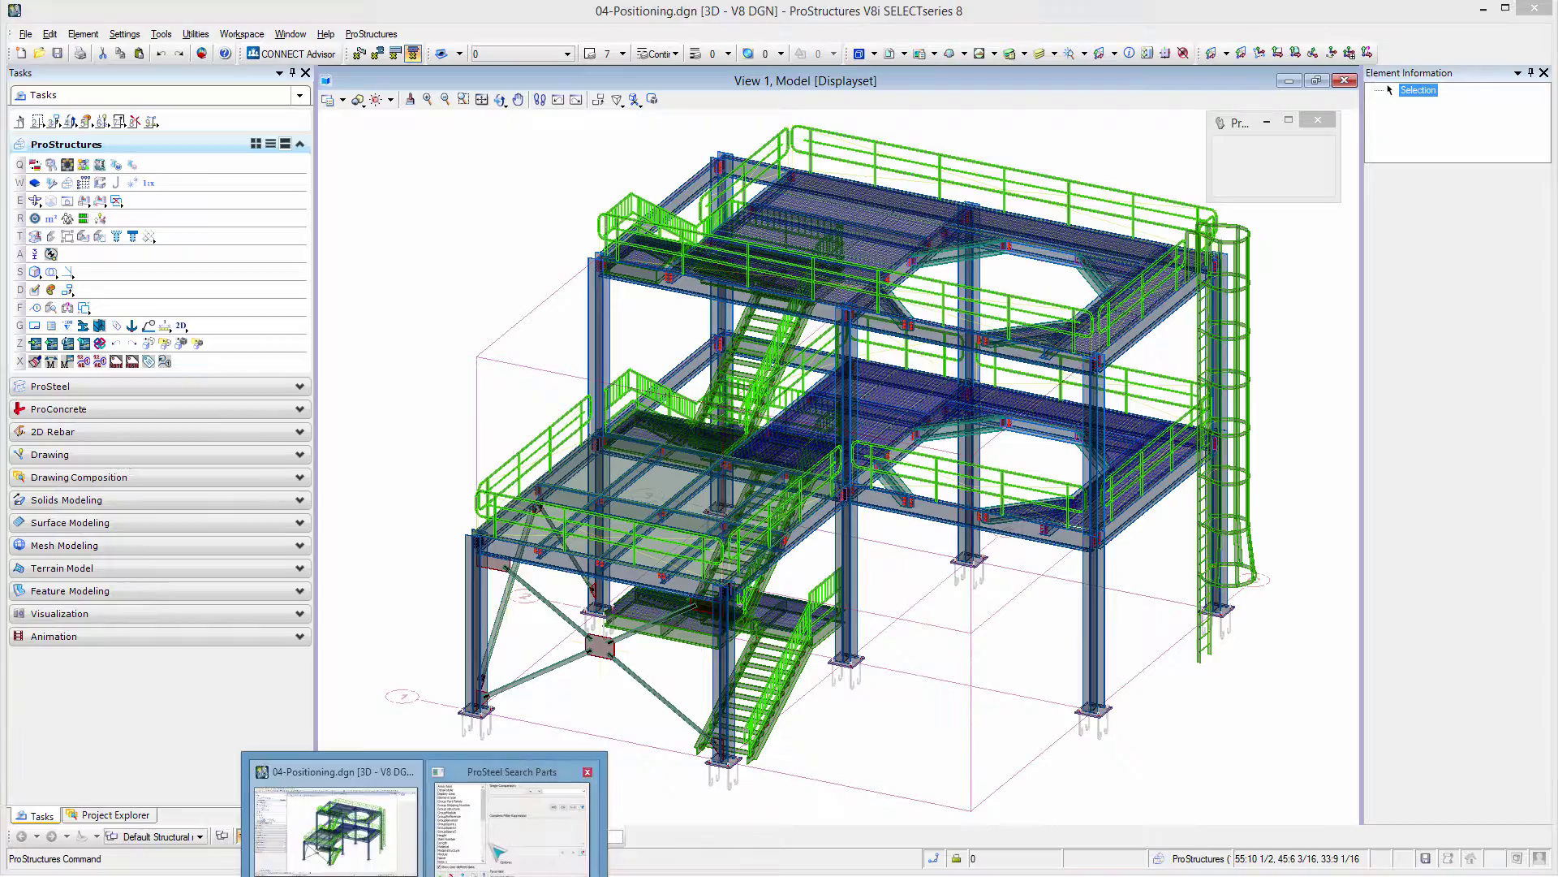
pyautogui.click(519, 812)
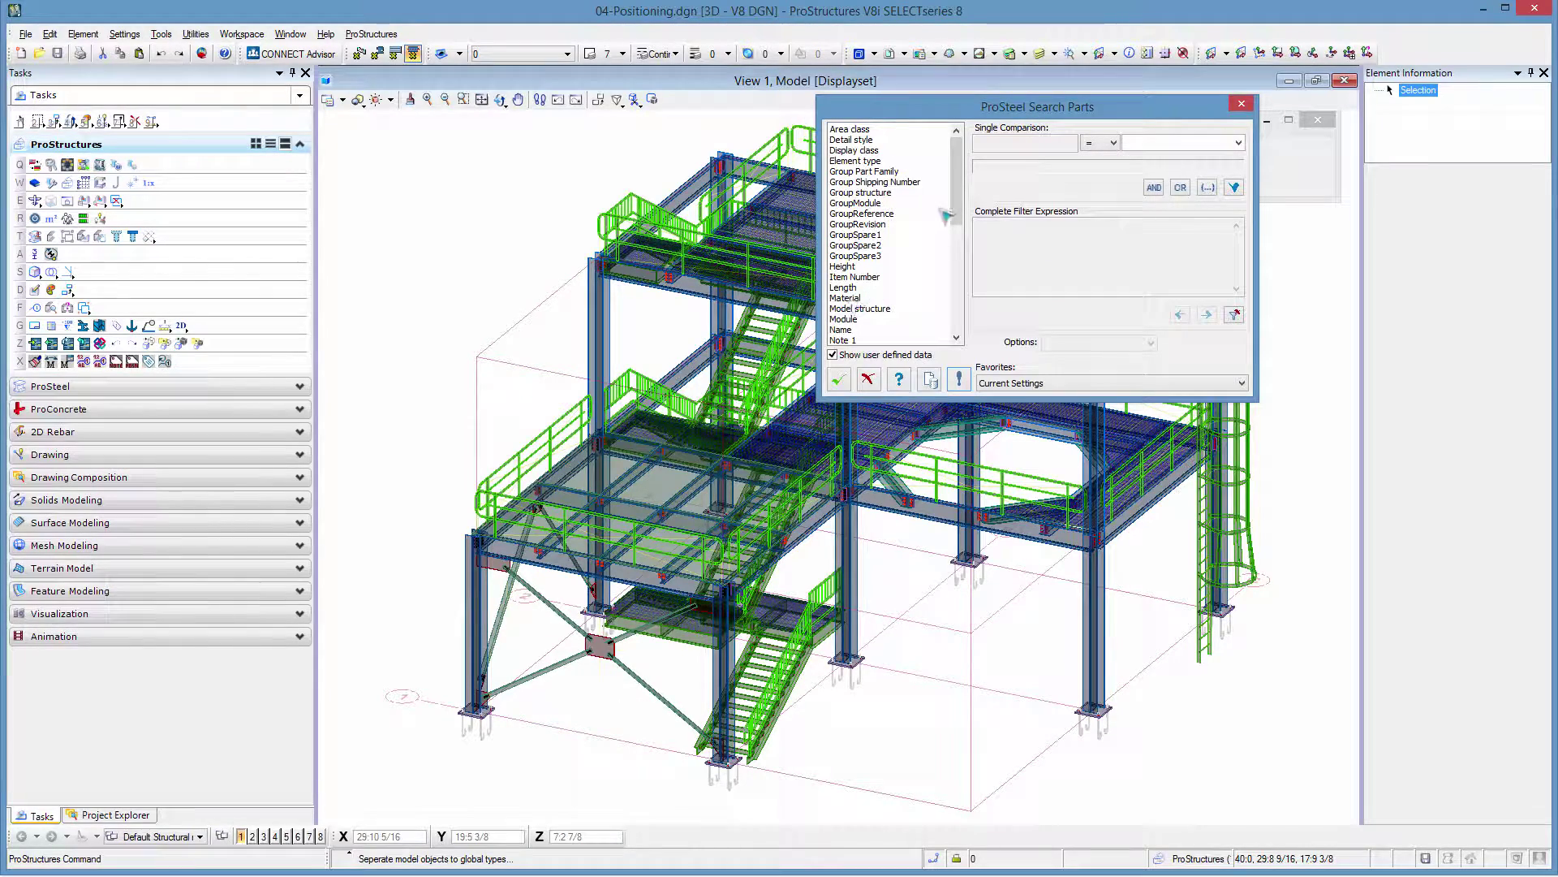
pyautogui.scroll(-3, 849, 302)
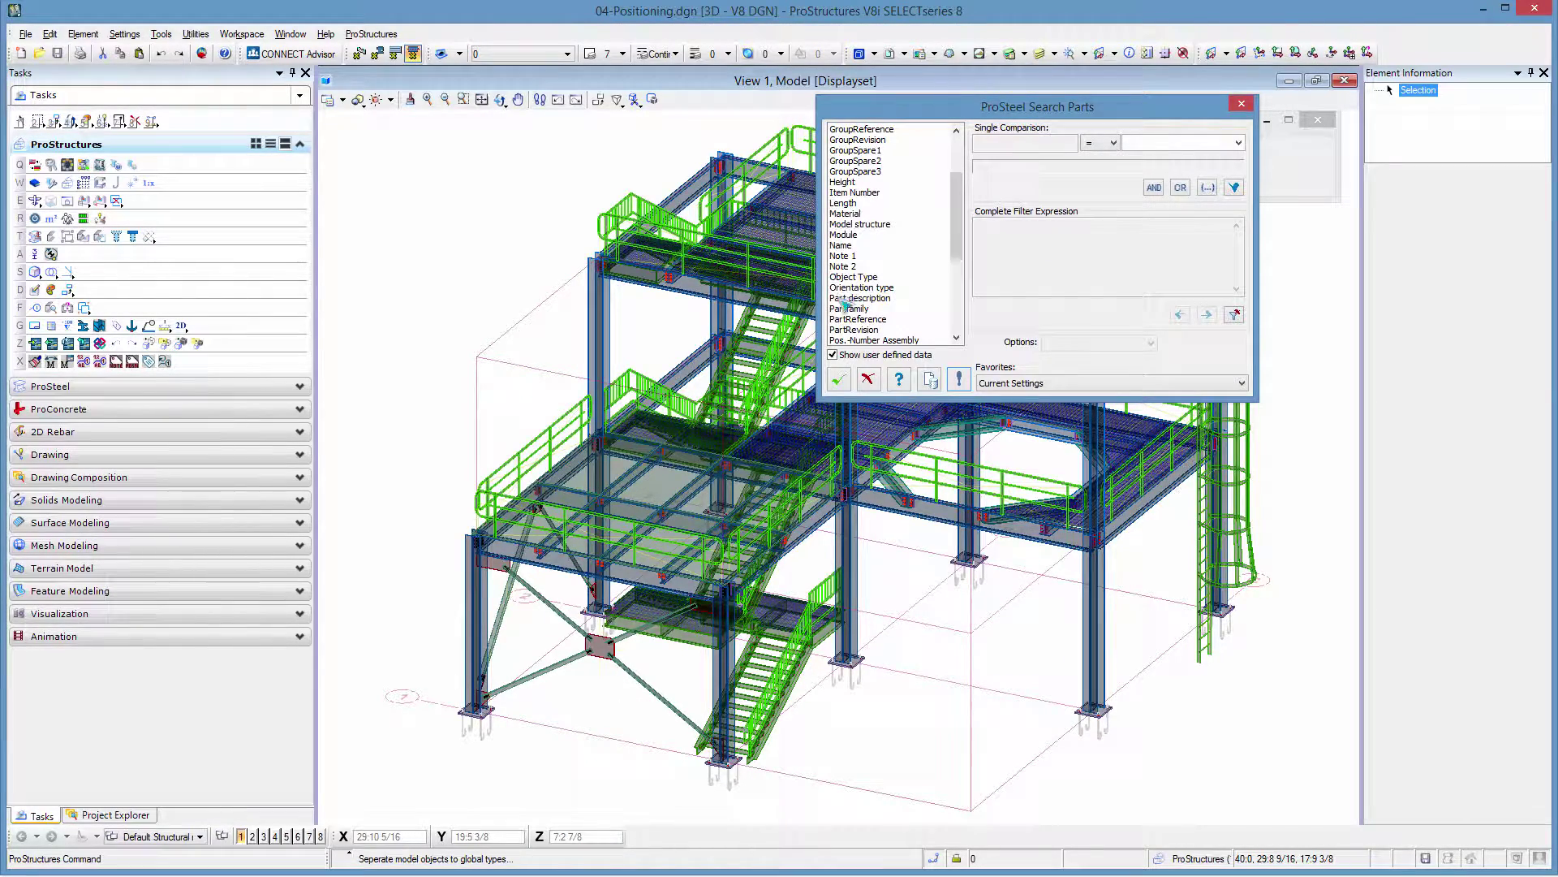
pyautogui.click(852, 297)
pyautogui.click(849, 309)
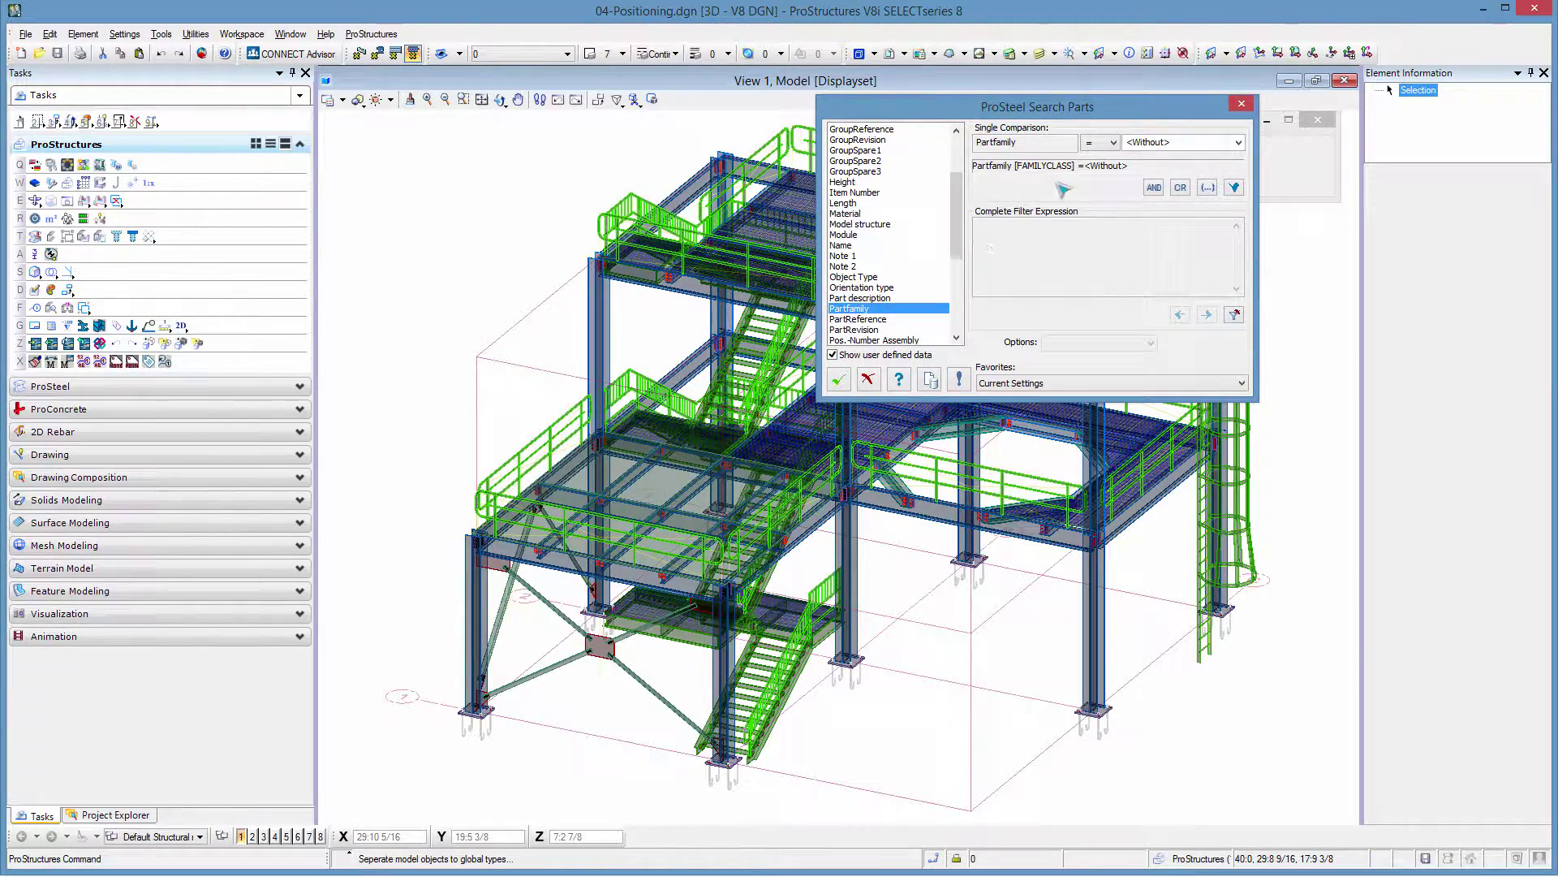
# Filter for Clip Angle / Web Angle, number them all, and review positions up to 11.
pyautogui.click(1238, 143)
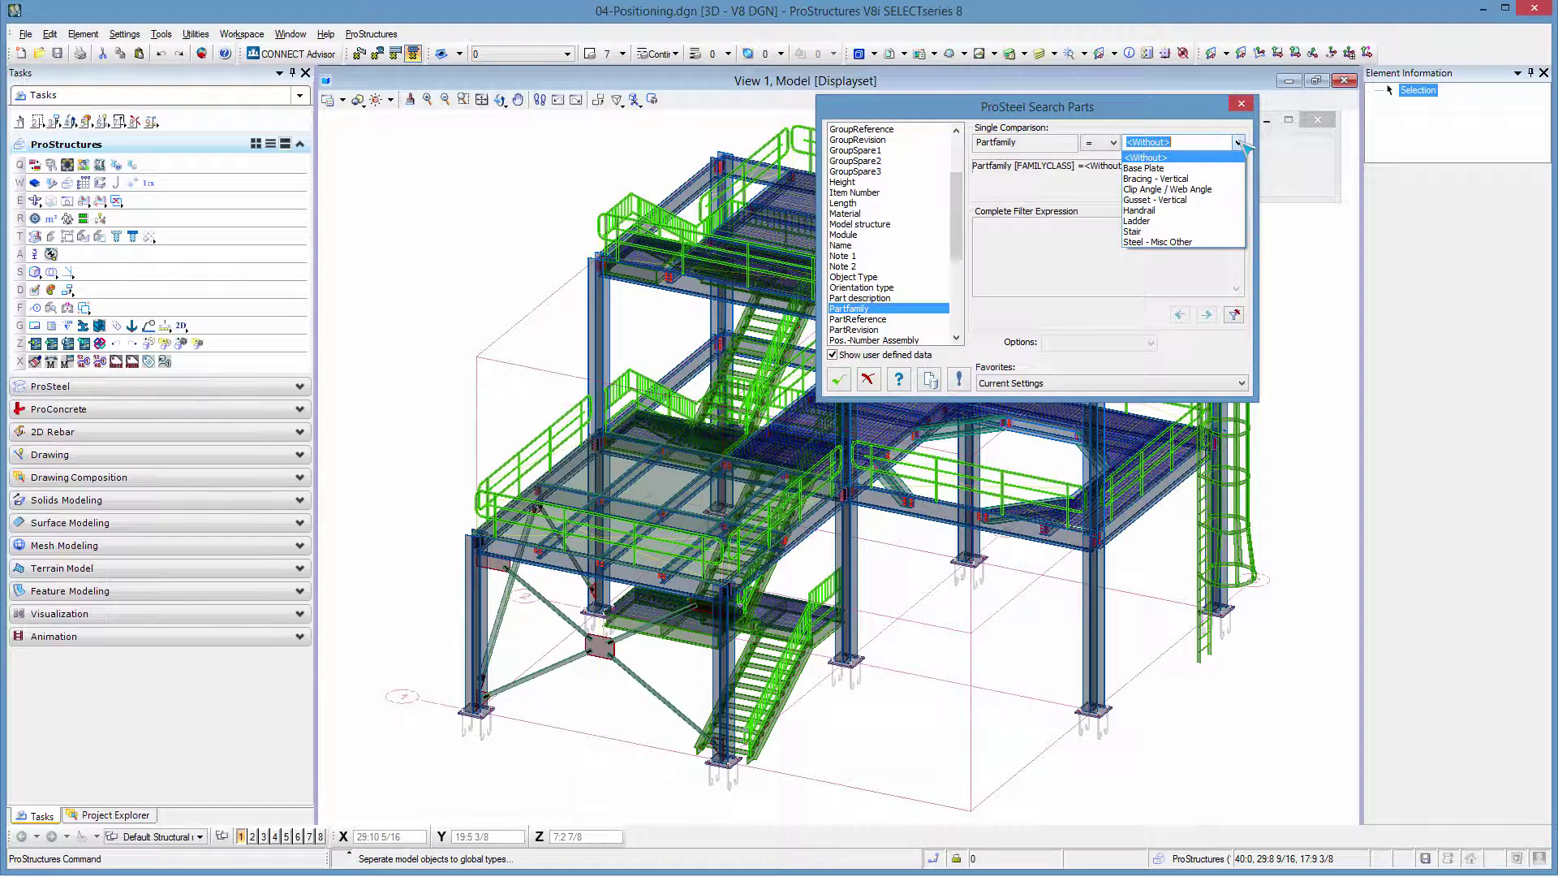
pyautogui.click(1167, 189)
pyautogui.click(1233, 188)
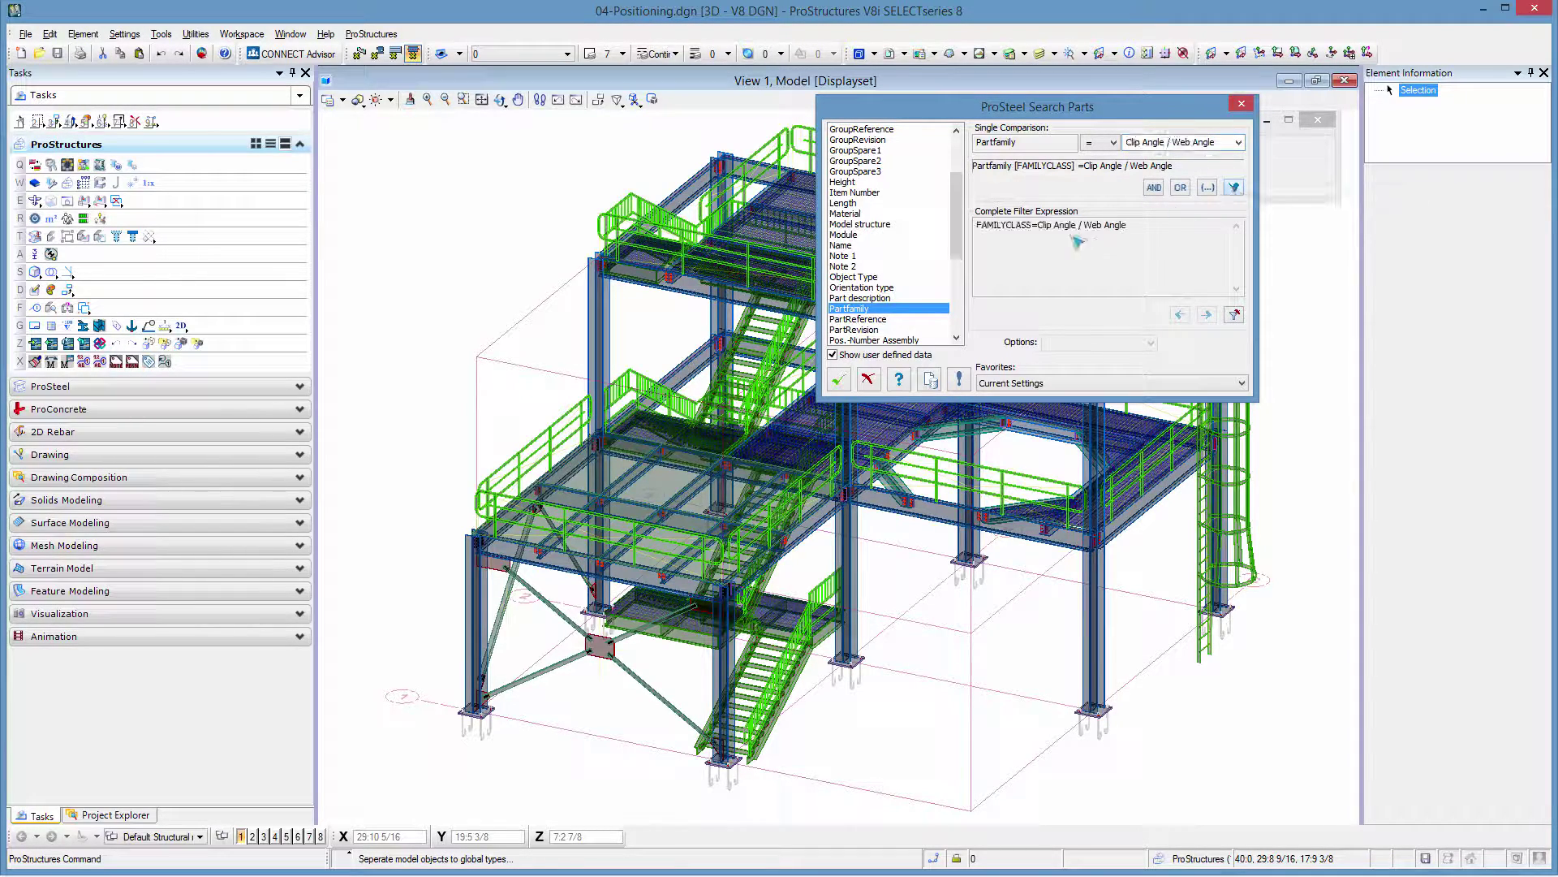
pyautogui.click(839, 379)
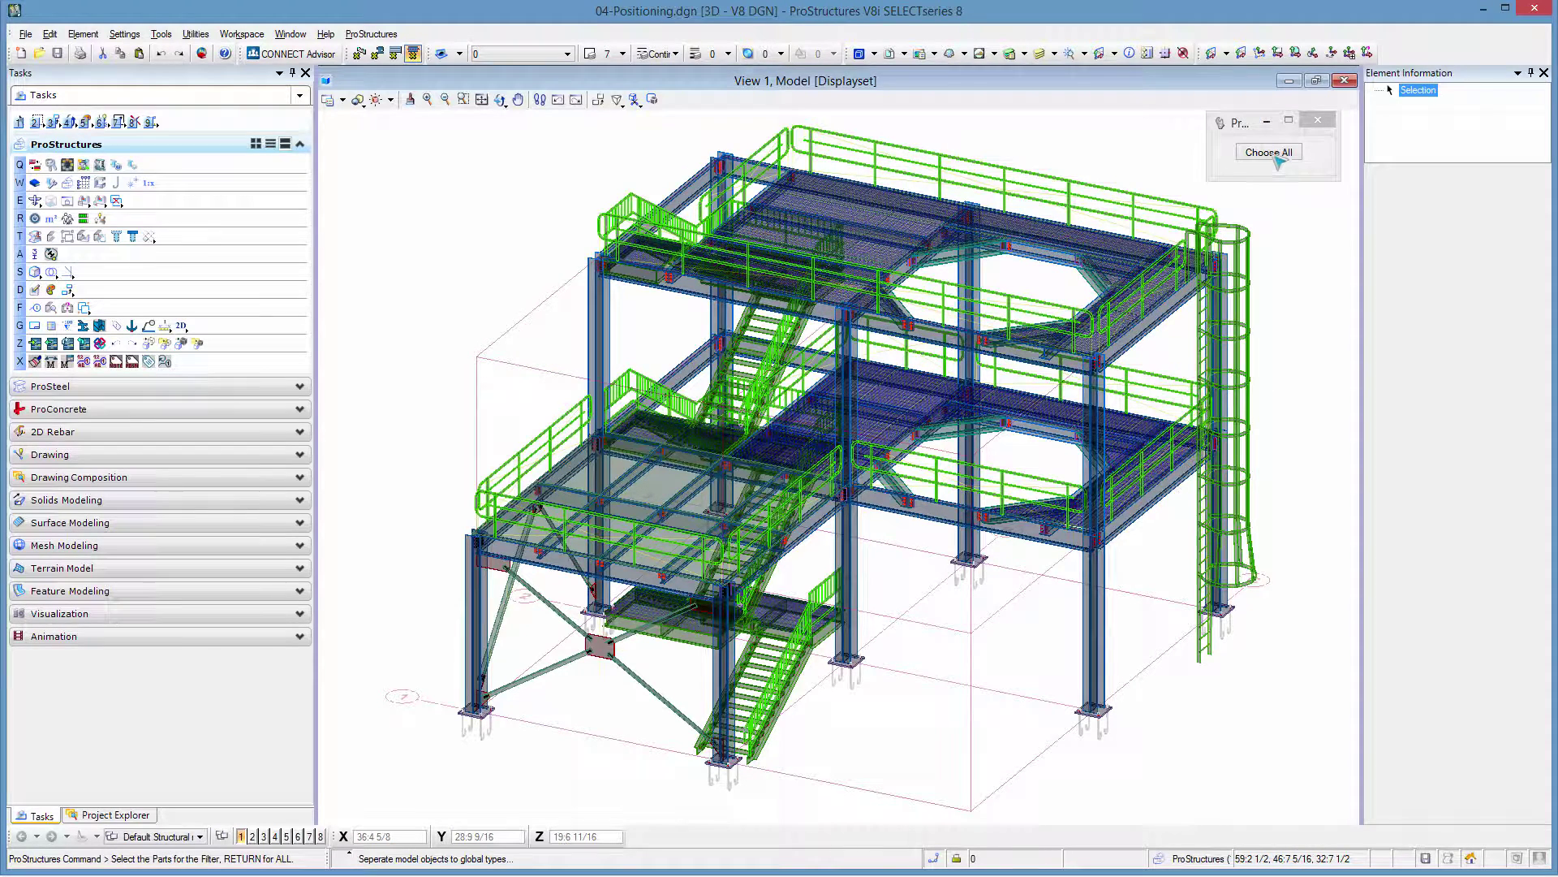
pyautogui.click(1277, 154)
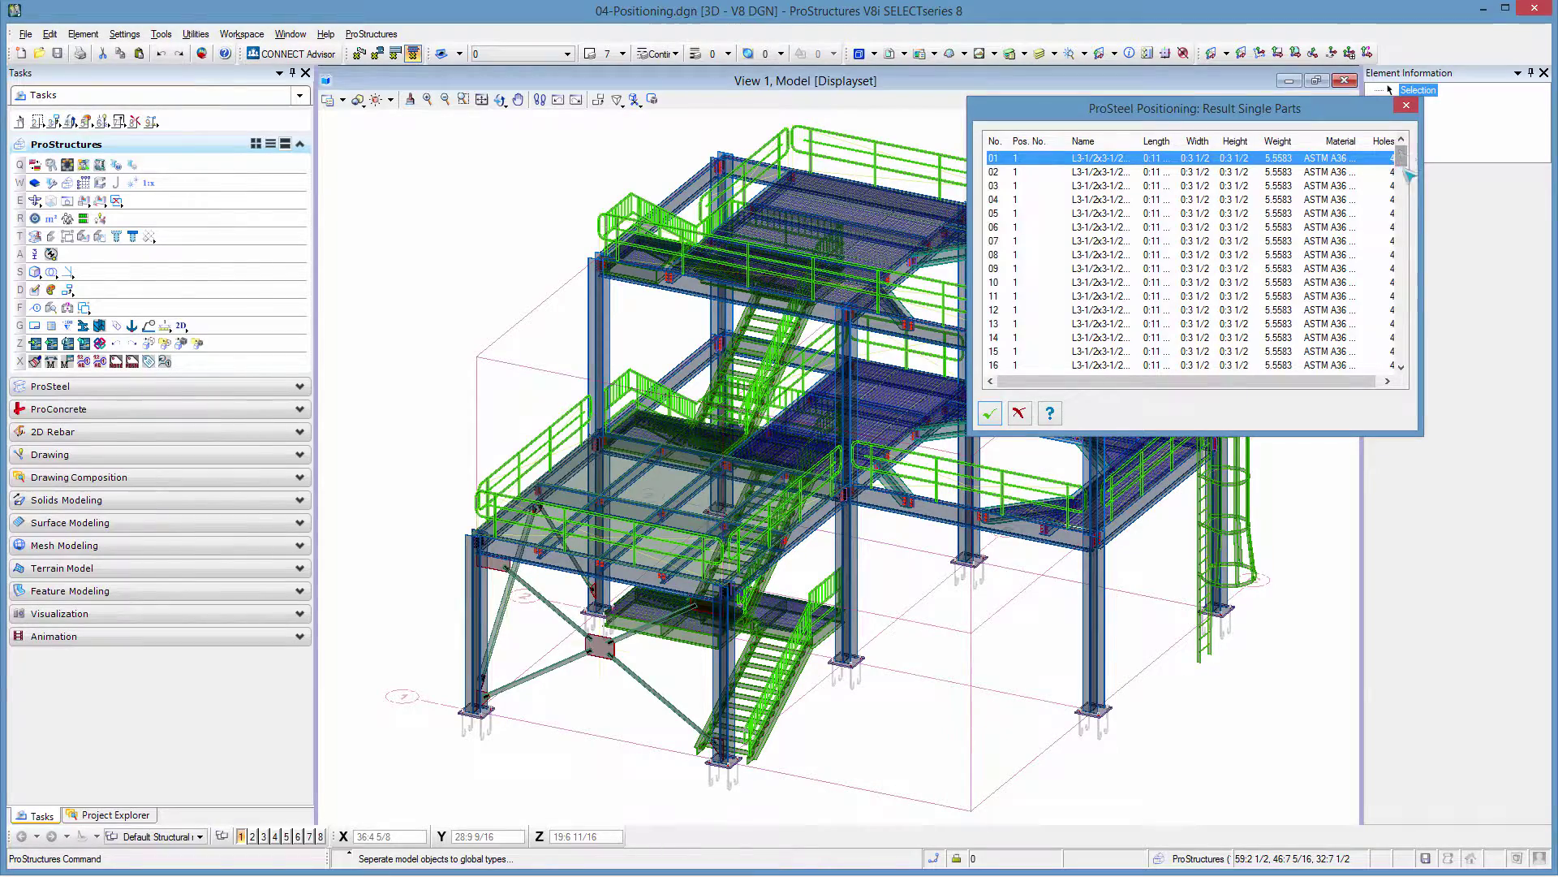
pyautogui.moveTo(1399, 162); pyautogui.dragTo(1433, 351)
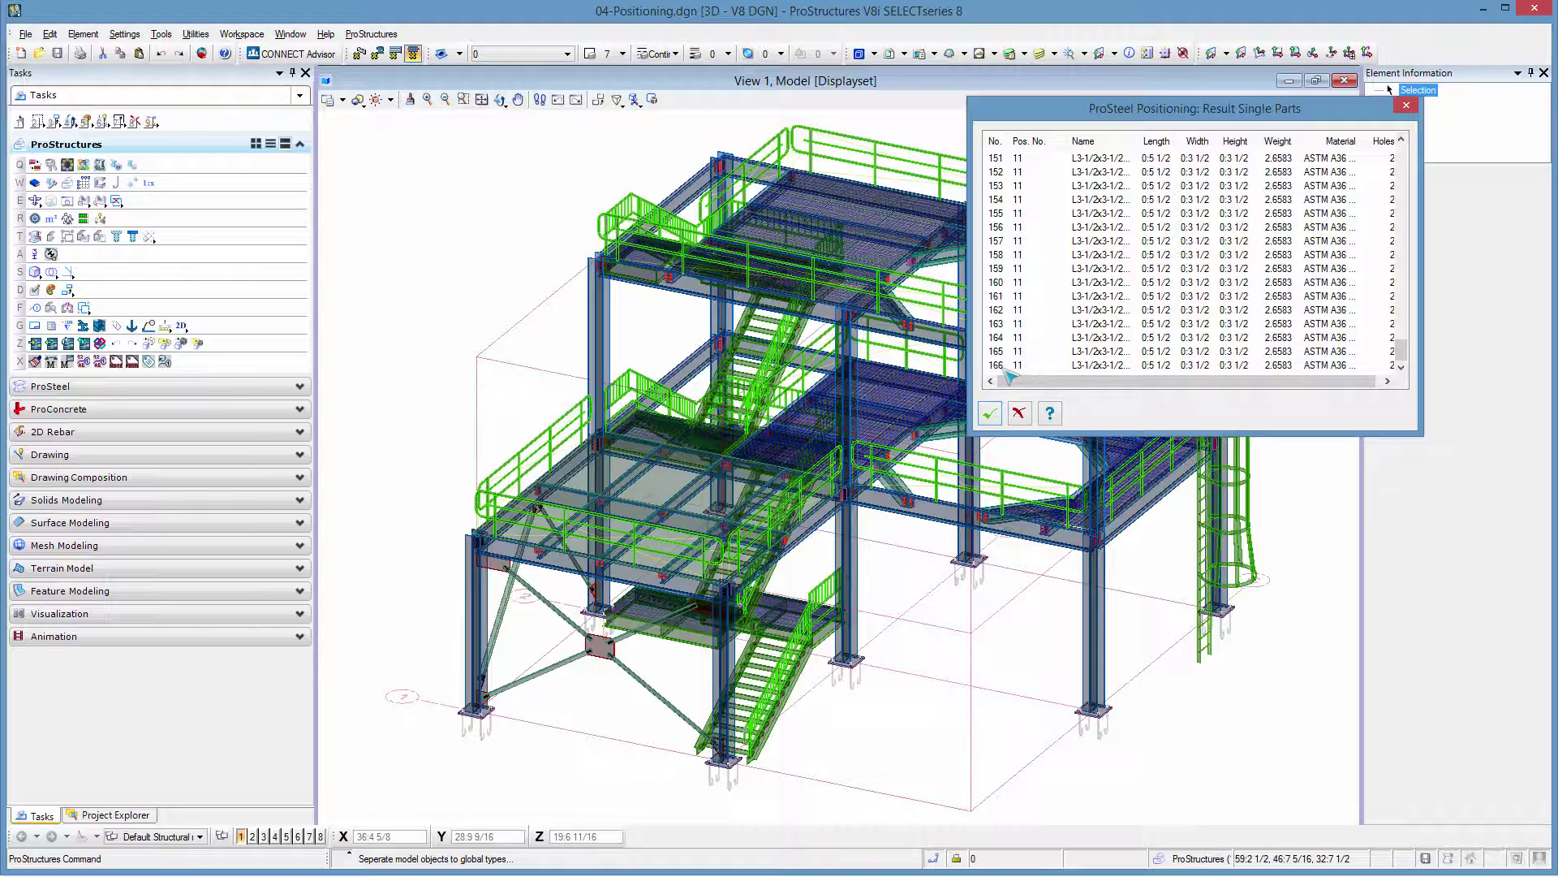
# Accept the clip angle numbers, reset the counters, and set Last single part to 100.
pyautogui.click(991, 414)
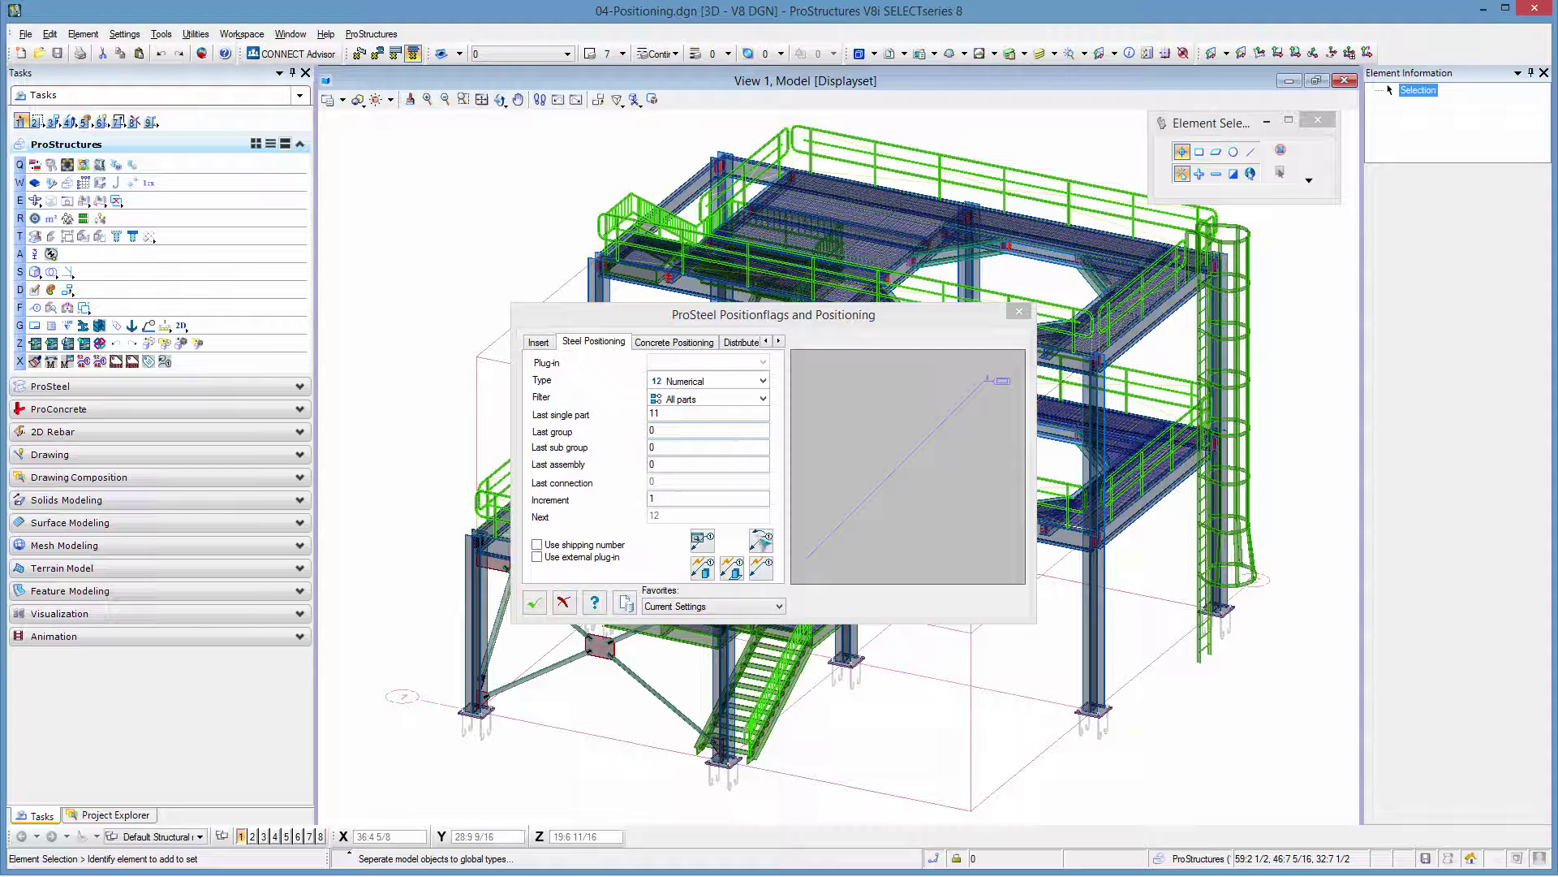
pyautogui.click(767, 542)
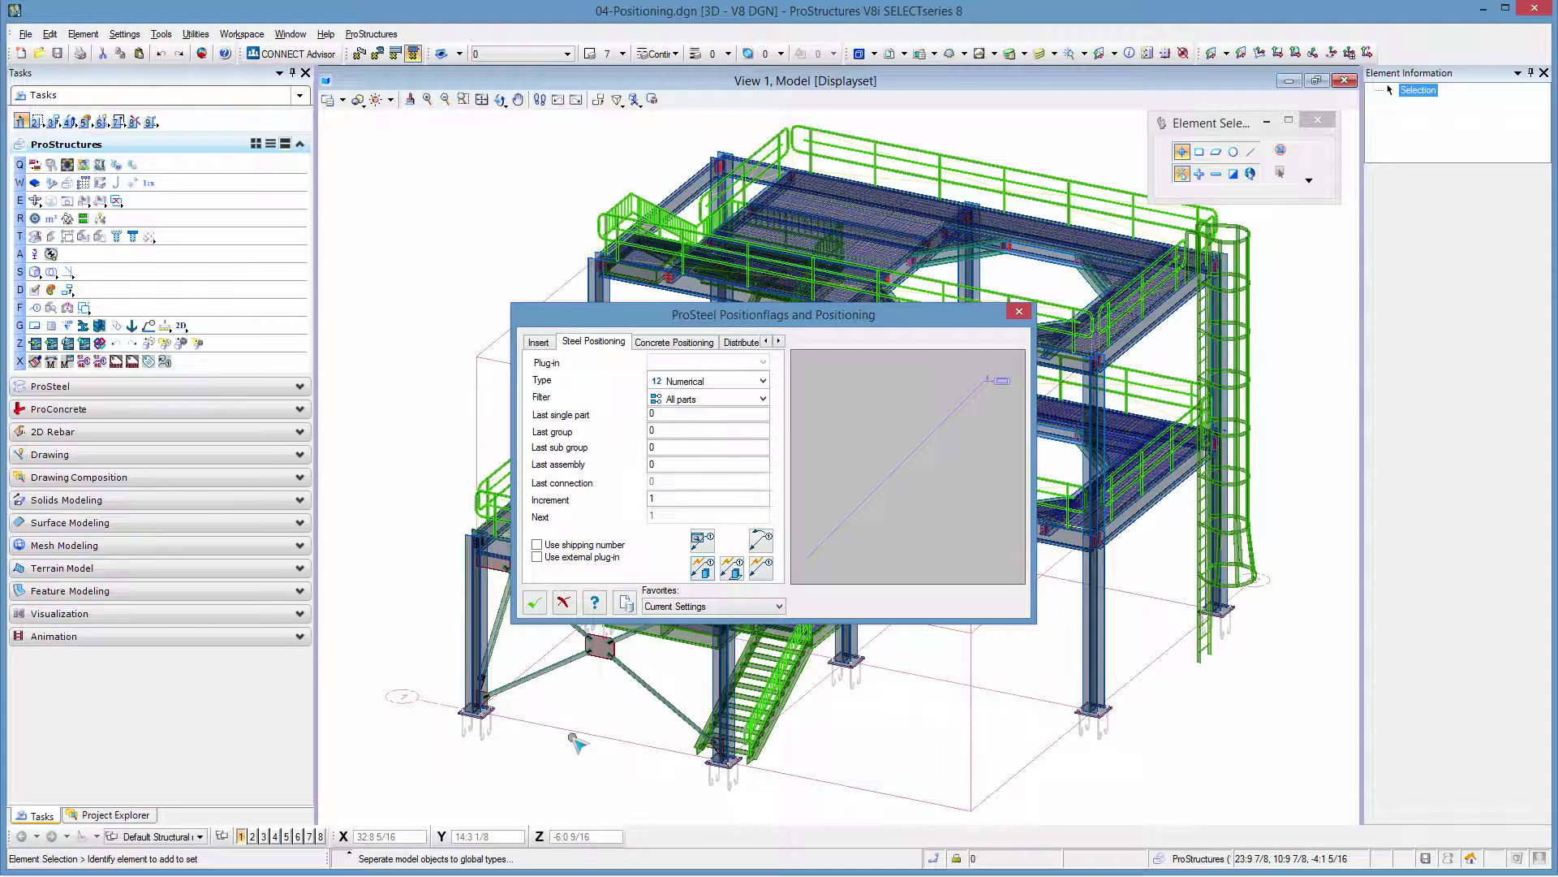
pyautogui.doubleClick(662, 414)
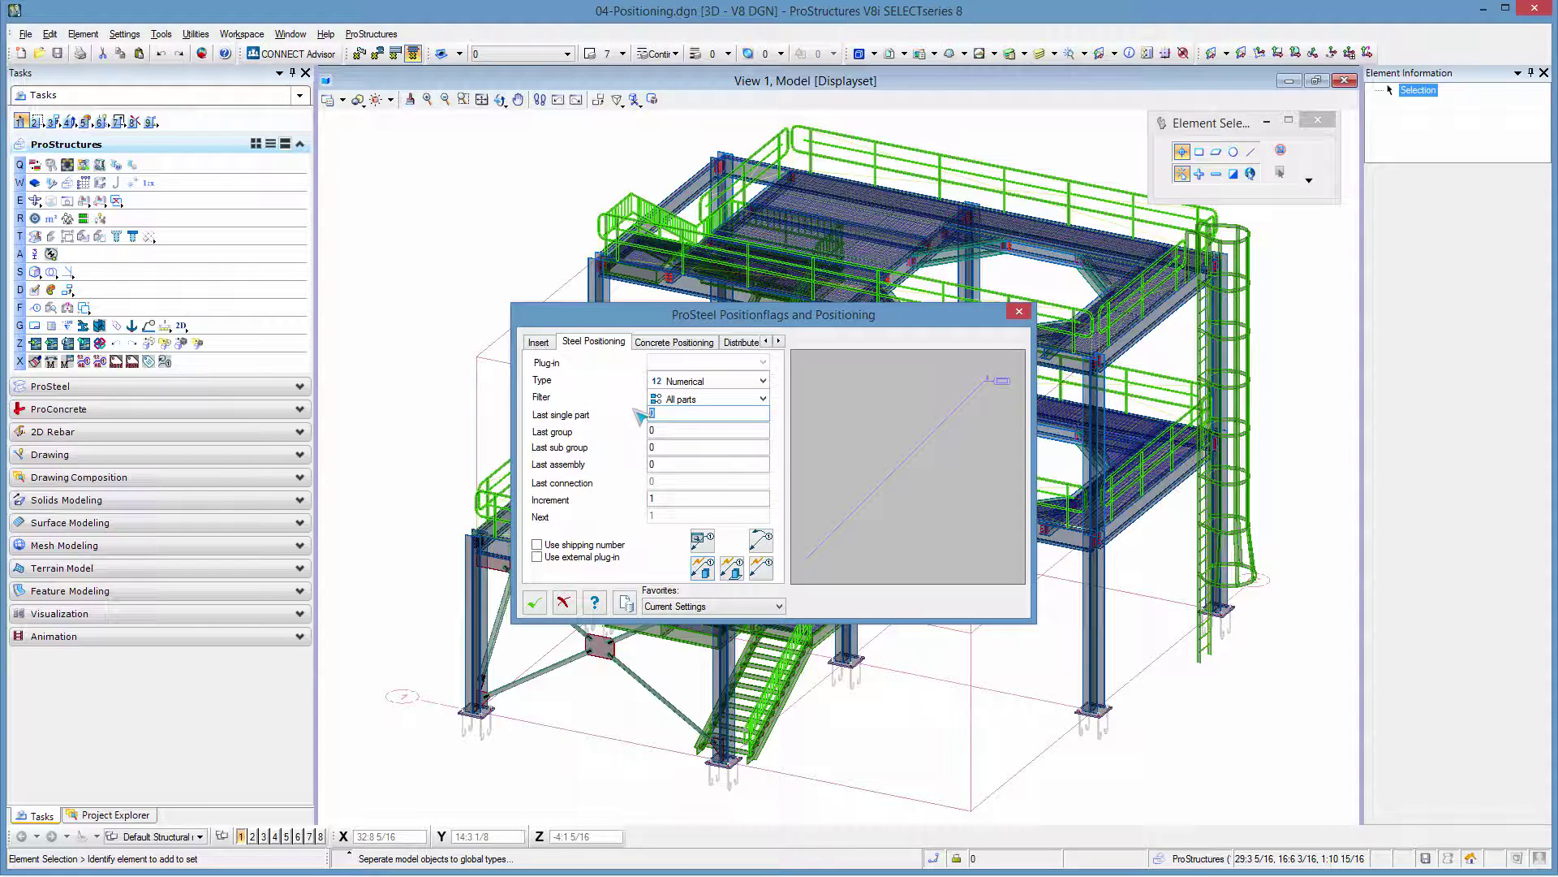
pyautogui.write('1')
pyautogui.hotkey('shift', 'Home')
pyautogui.write('99')
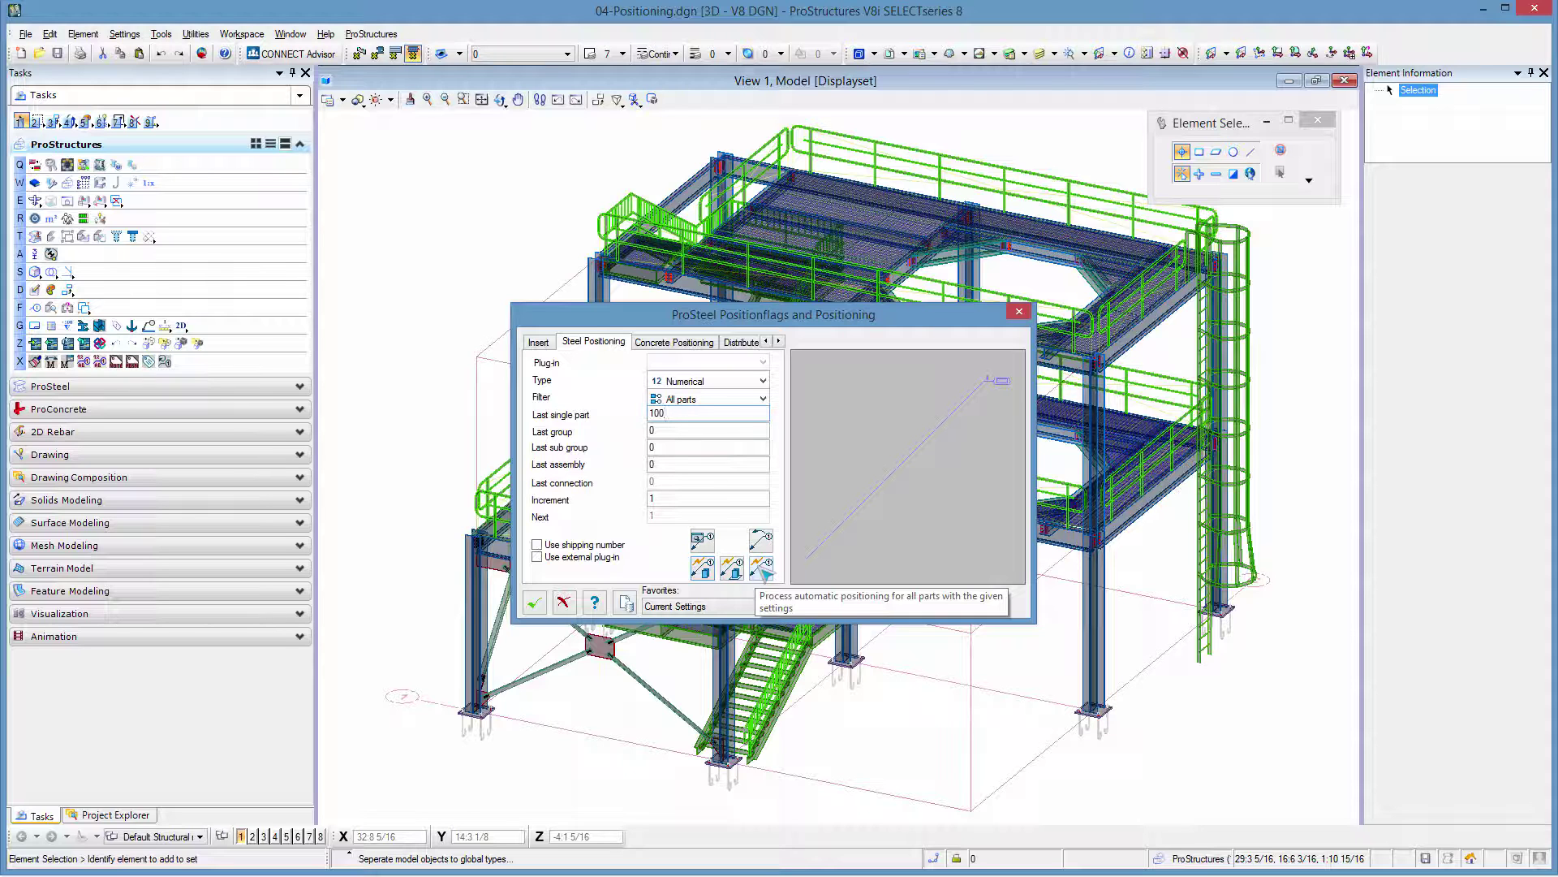
# Start the next numbering run and build the filter Part description = Column *.
pyautogui.click(763, 568)
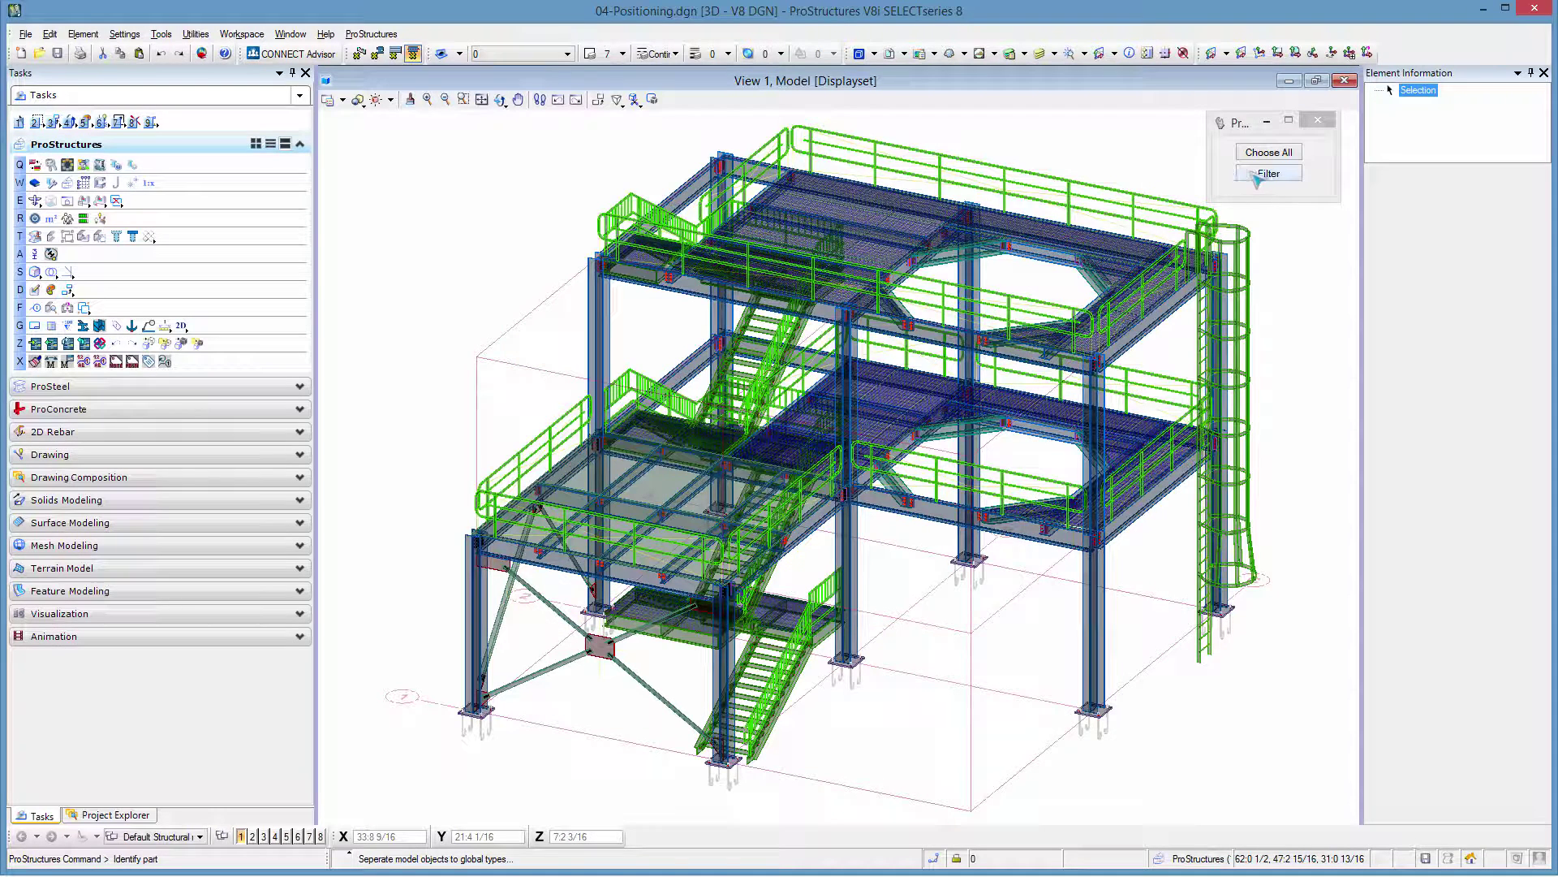
pyautogui.click(1268, 173)
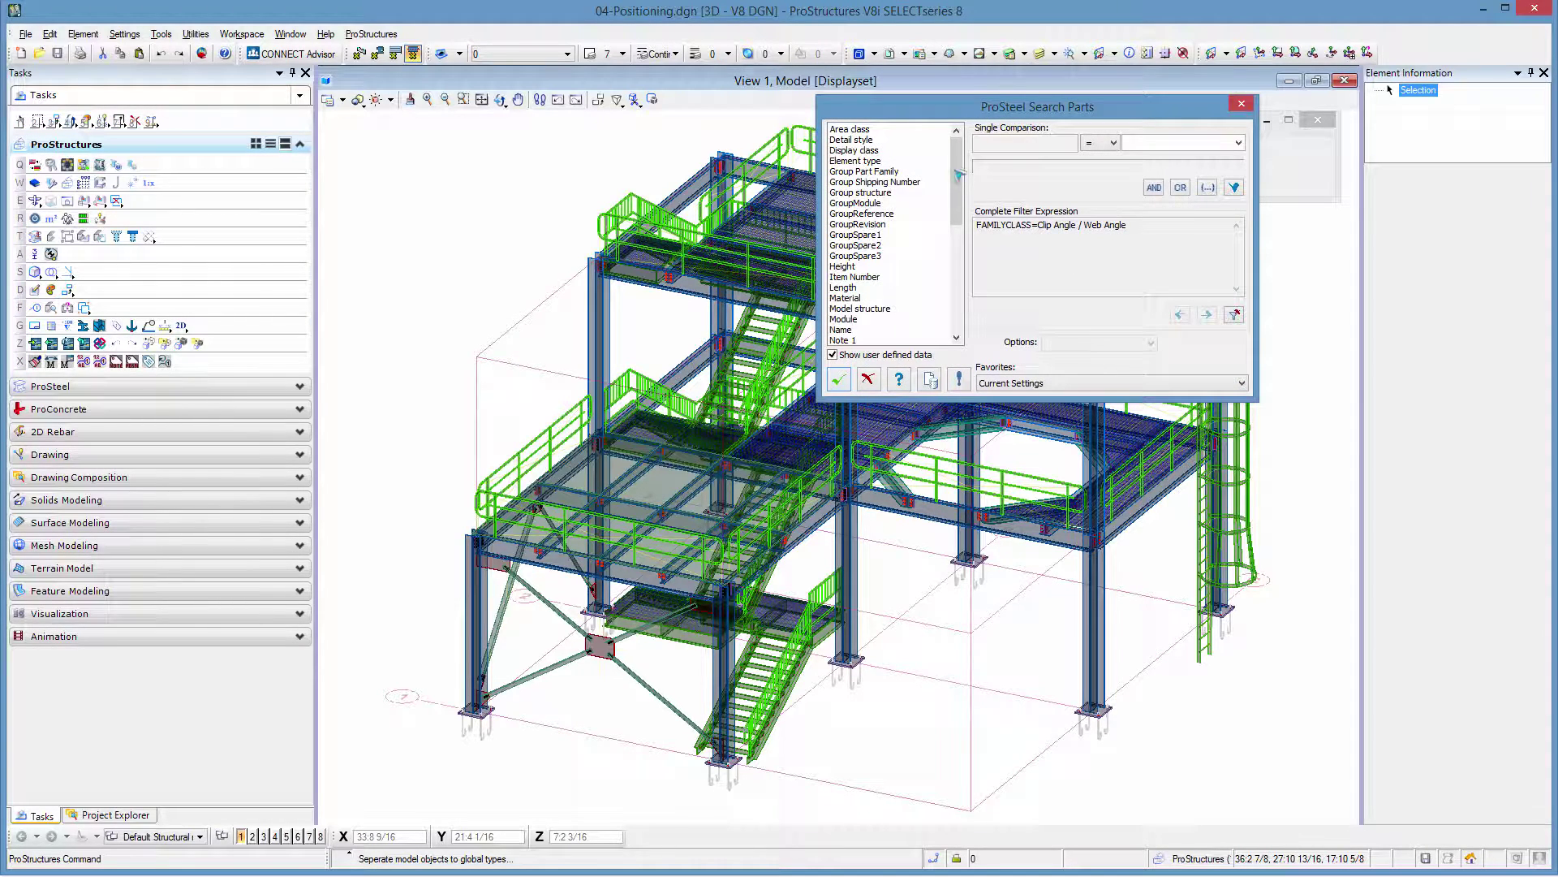
pyautogui.moveTo(960, 167); pyautogui.dragTo(960, 223)
pyautogui.click(859, 245)
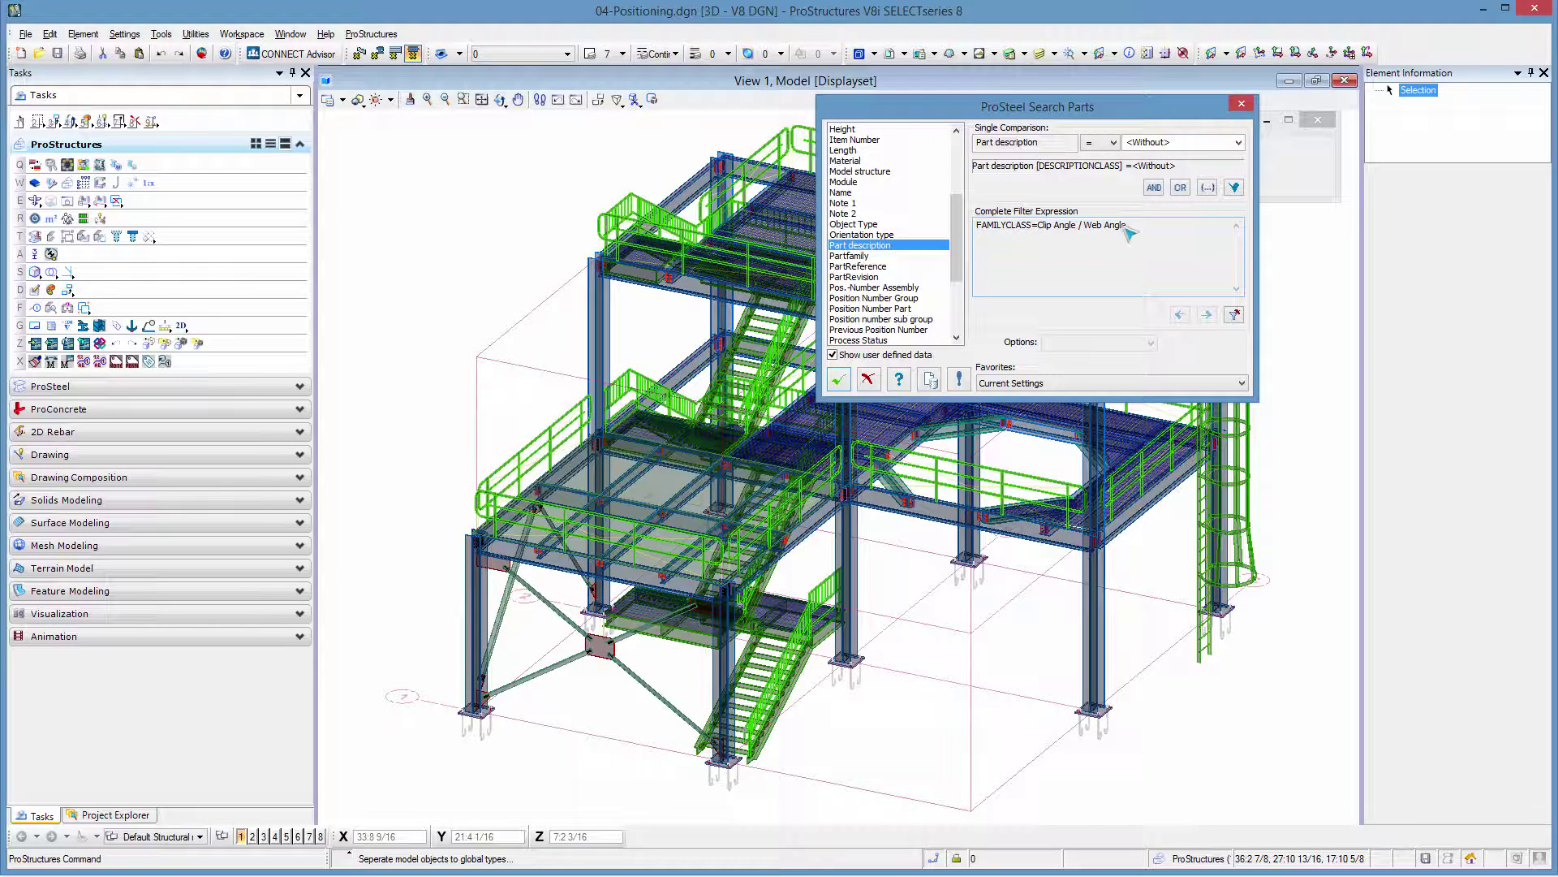
pyautogui.click(1234, 314)
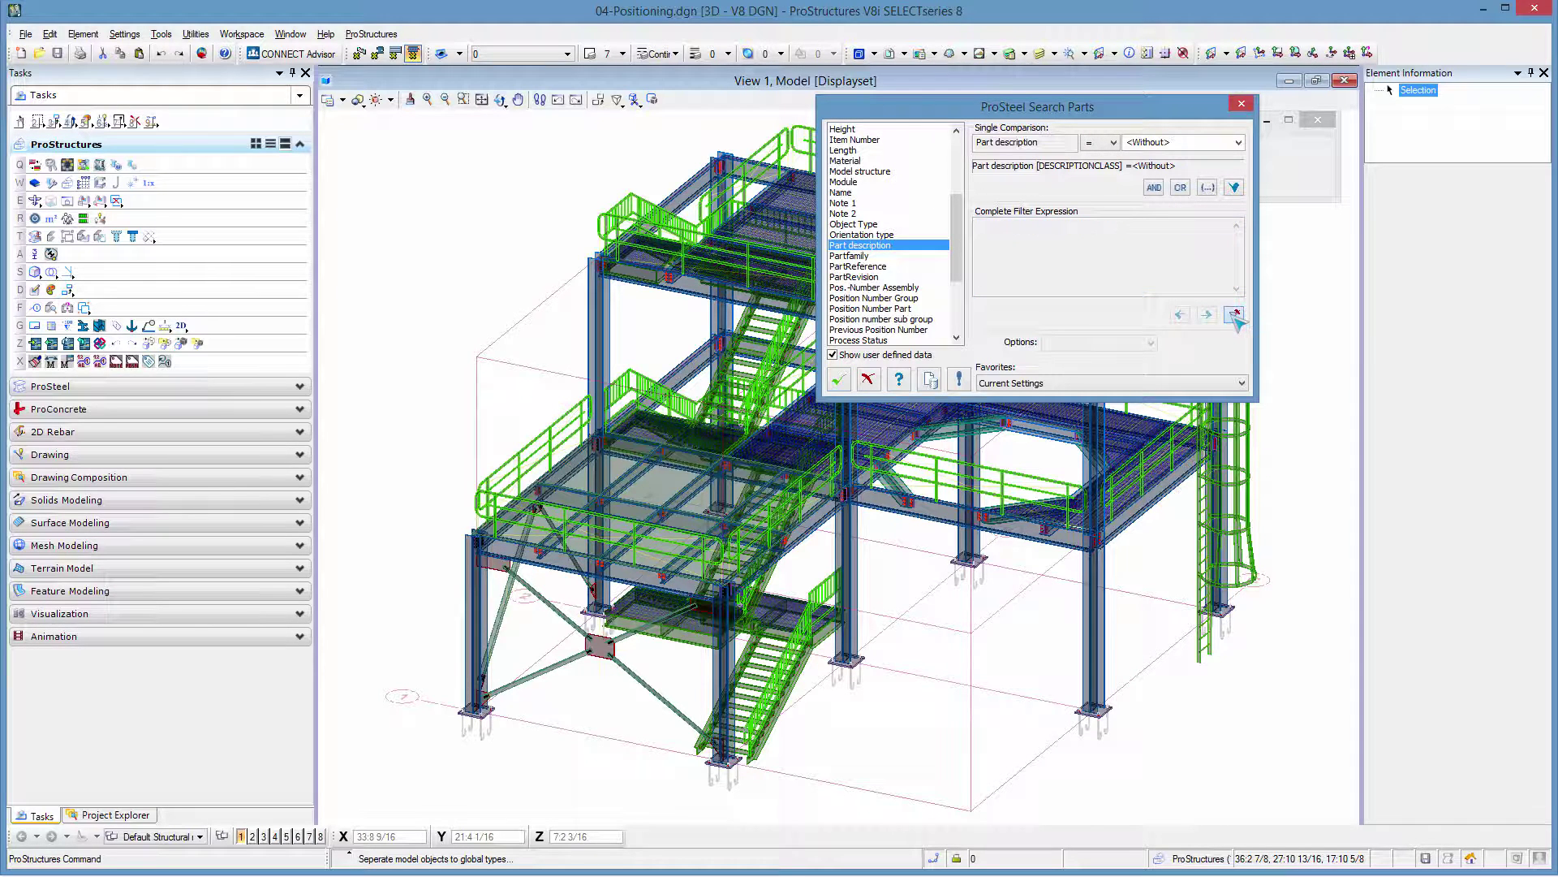
pyautogui.click(960, 382)
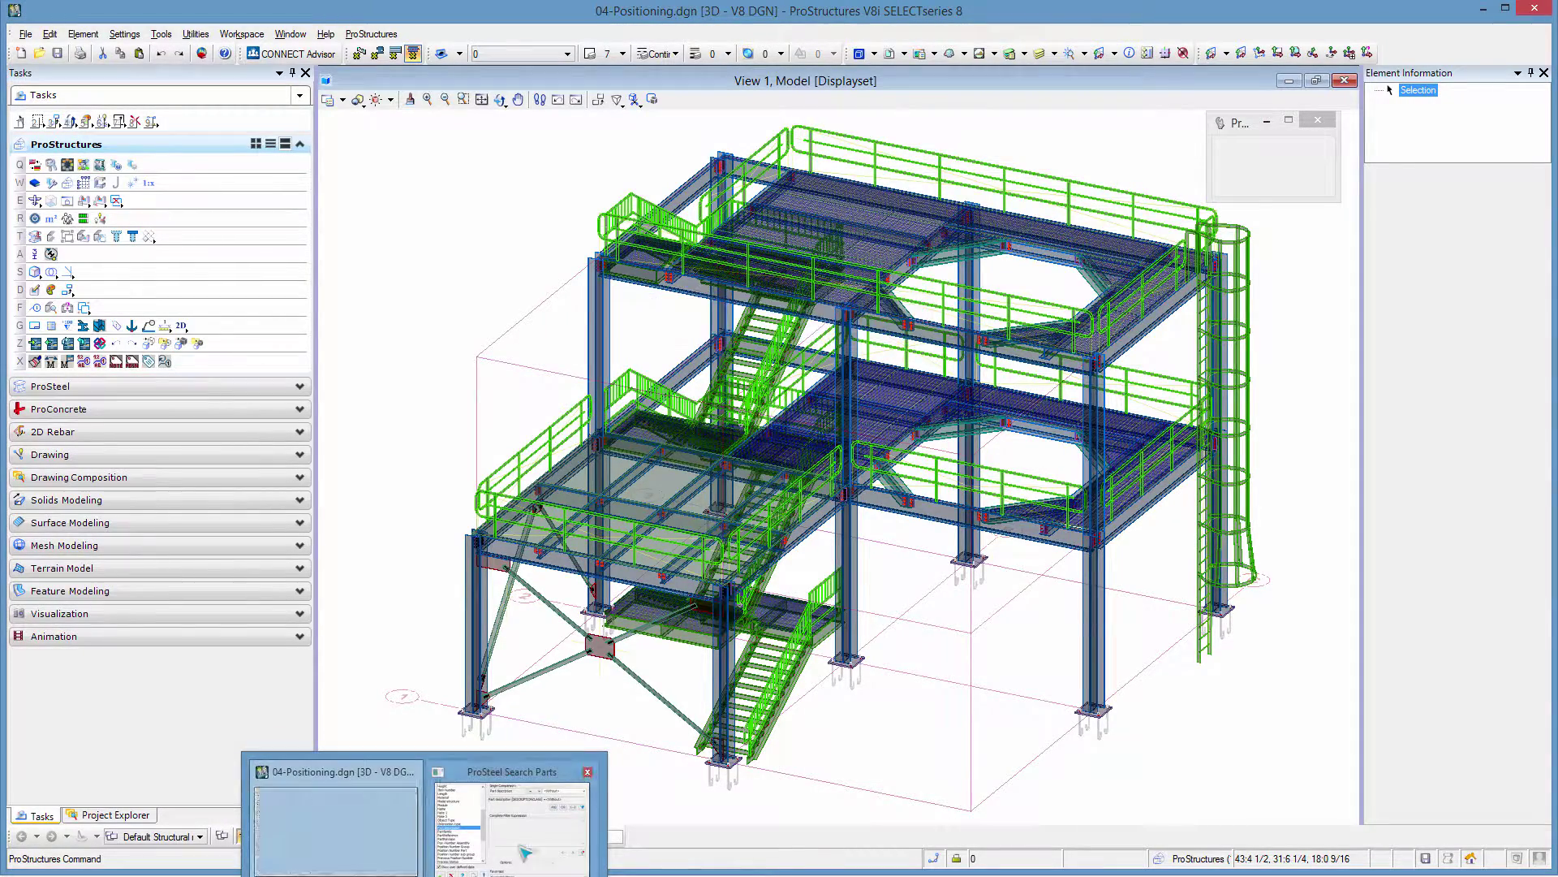
pyautogui.click(1240, 143)
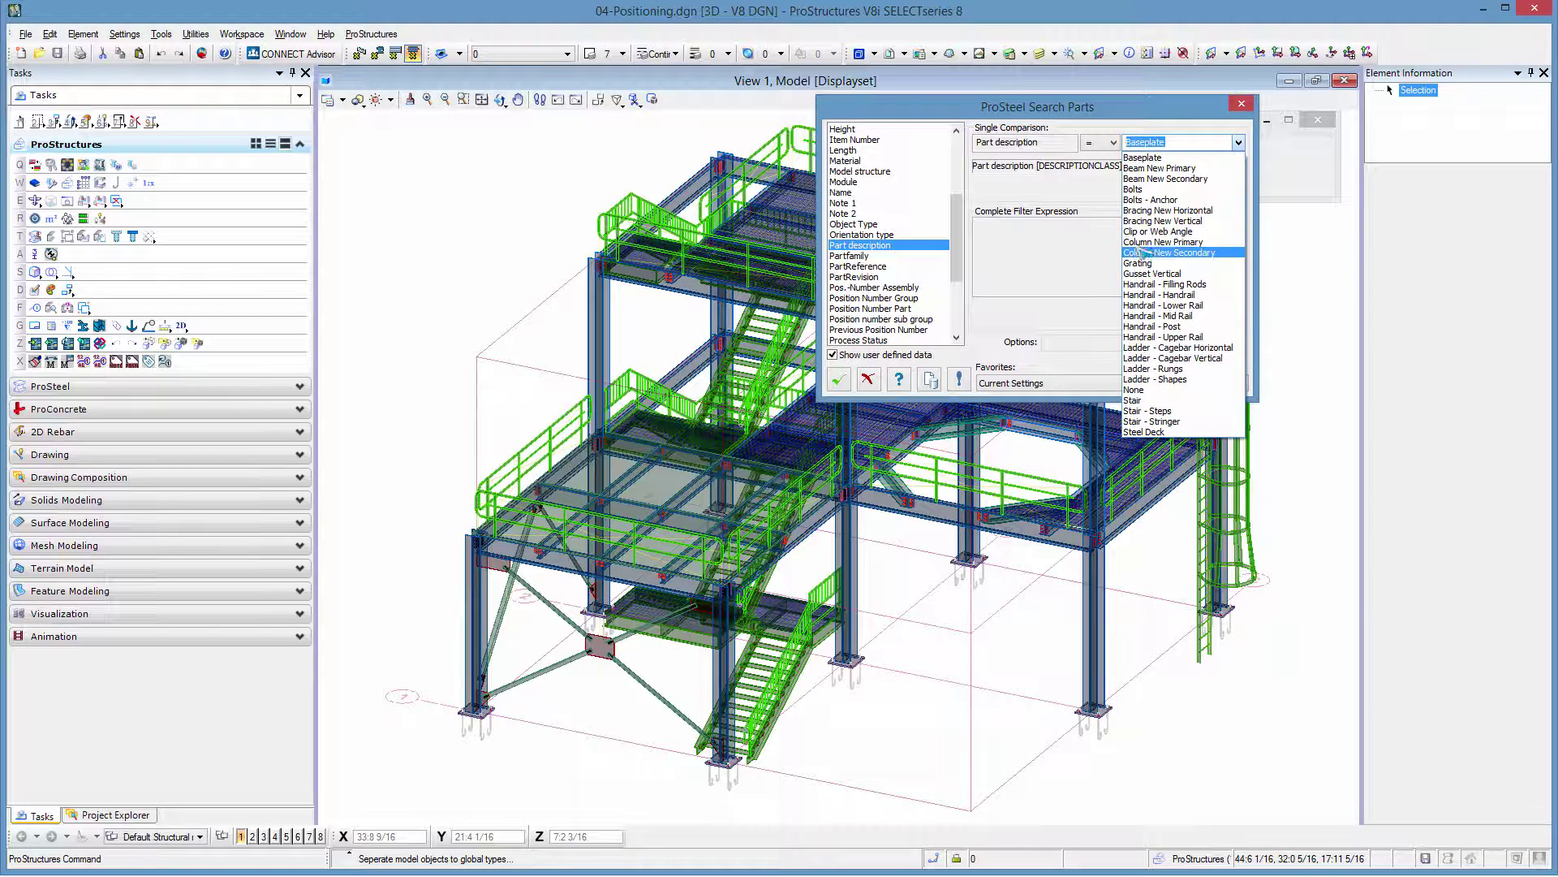
pyautogui.click(1153, 243)
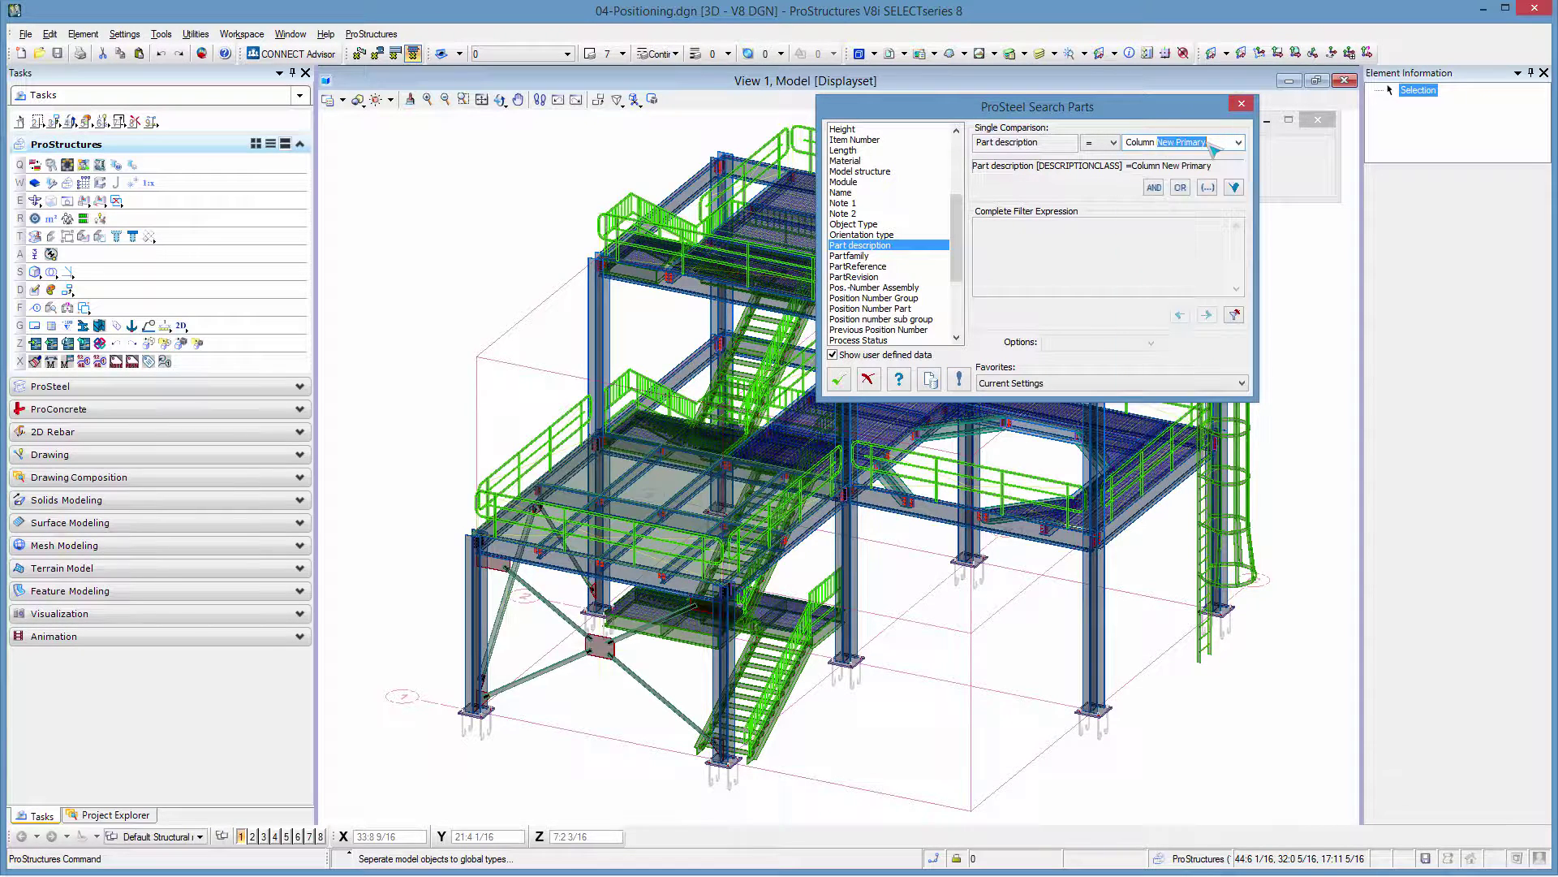
pyautogui.write('*')
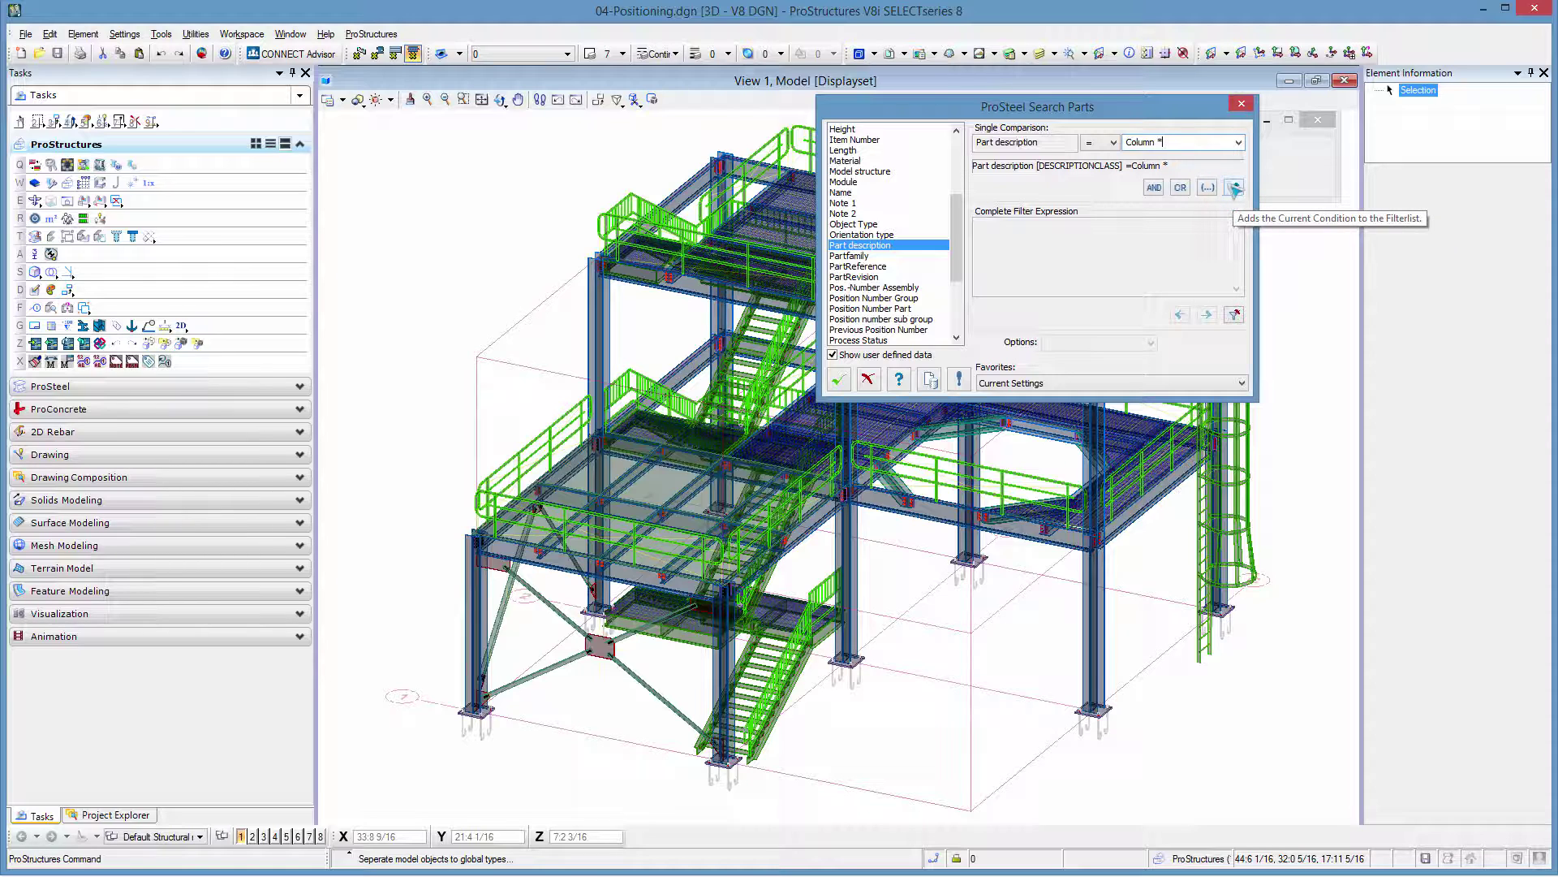
pyautogui.click(1234, 189)
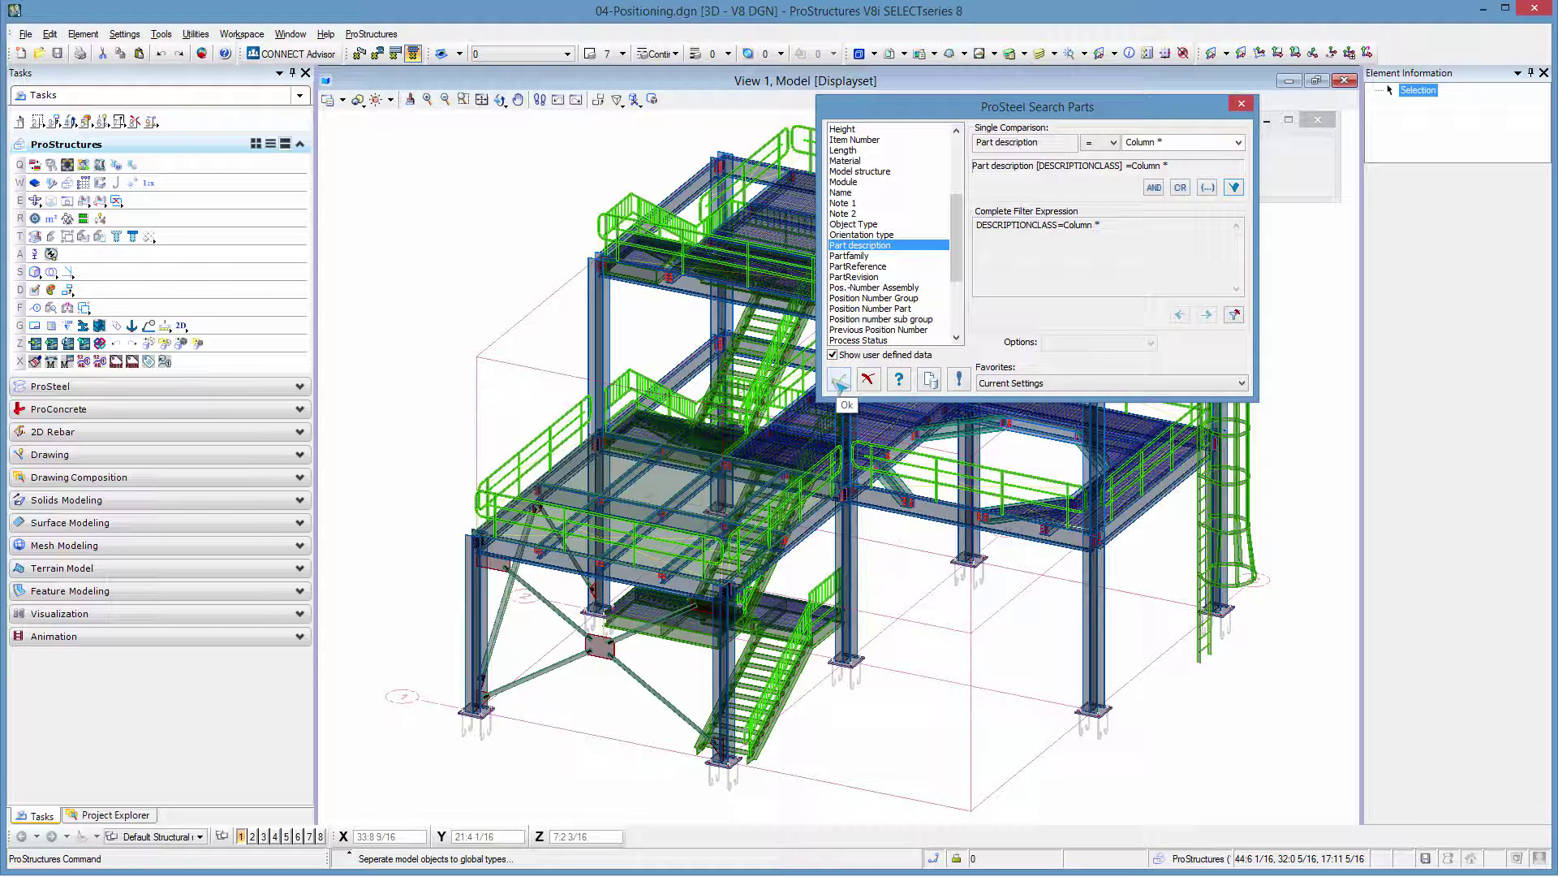
# Number the W14x90 columns as single parts 101–102 and groups 103–106.
pyautogui.click(840, 379)
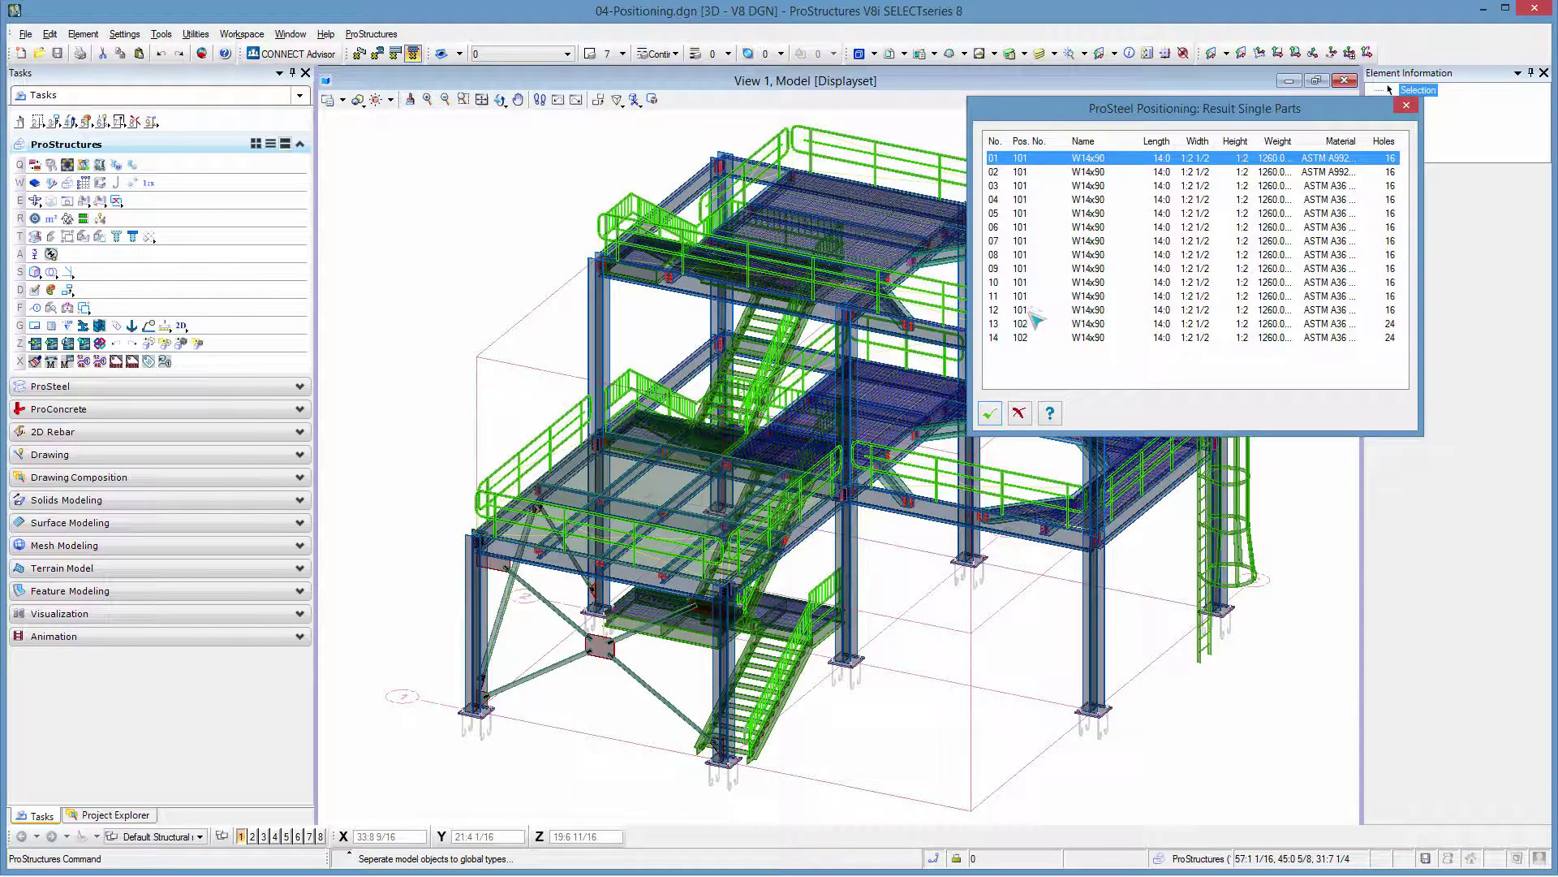
pyautogui.click(992, 415)
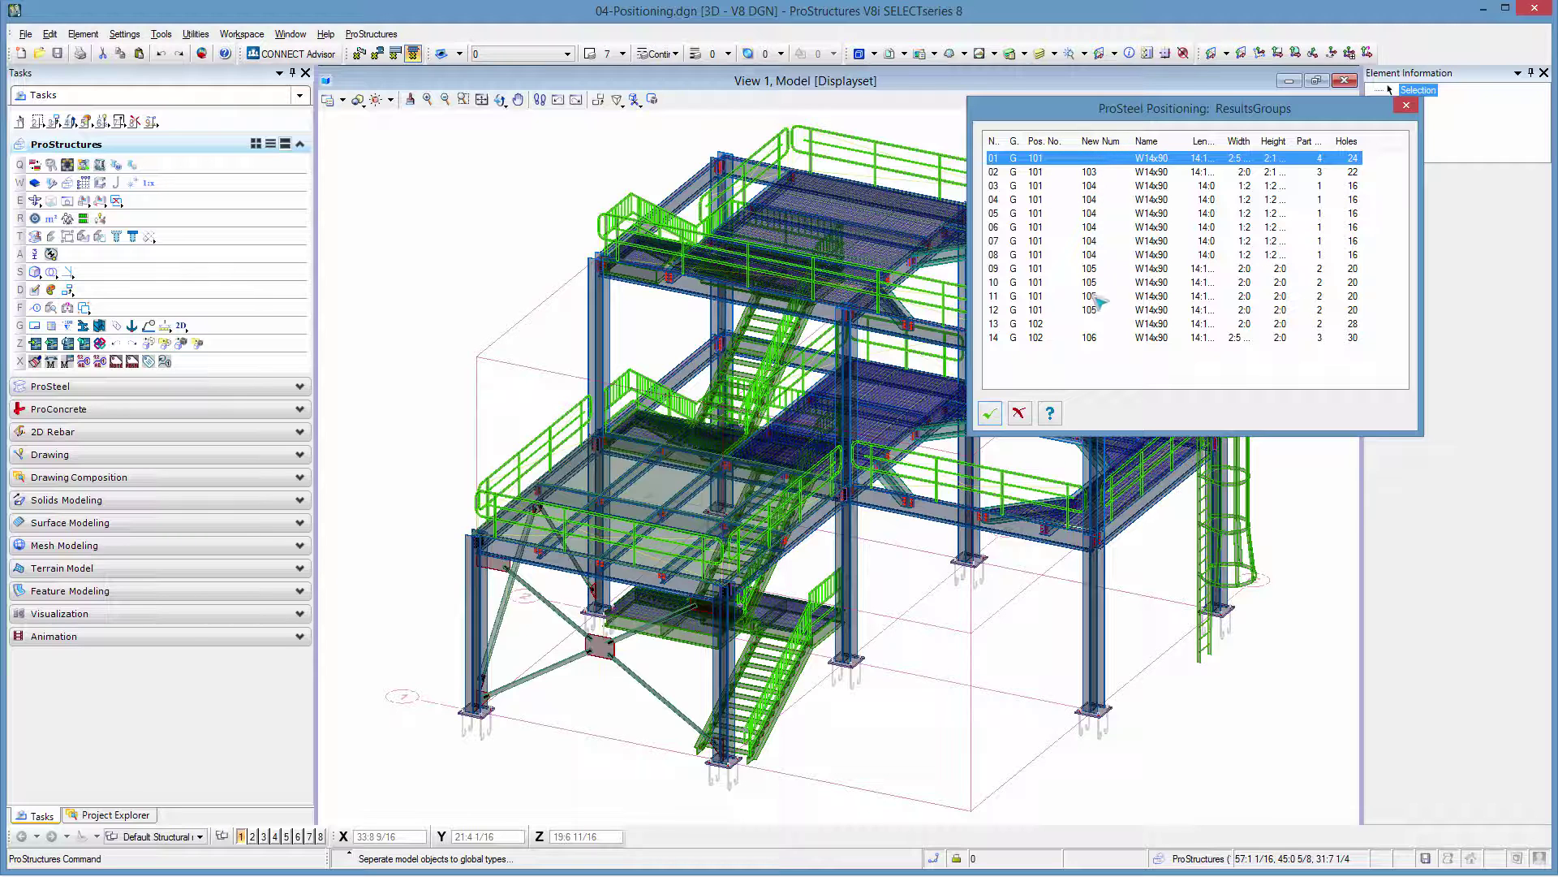
pyautogui.click(990, 413)
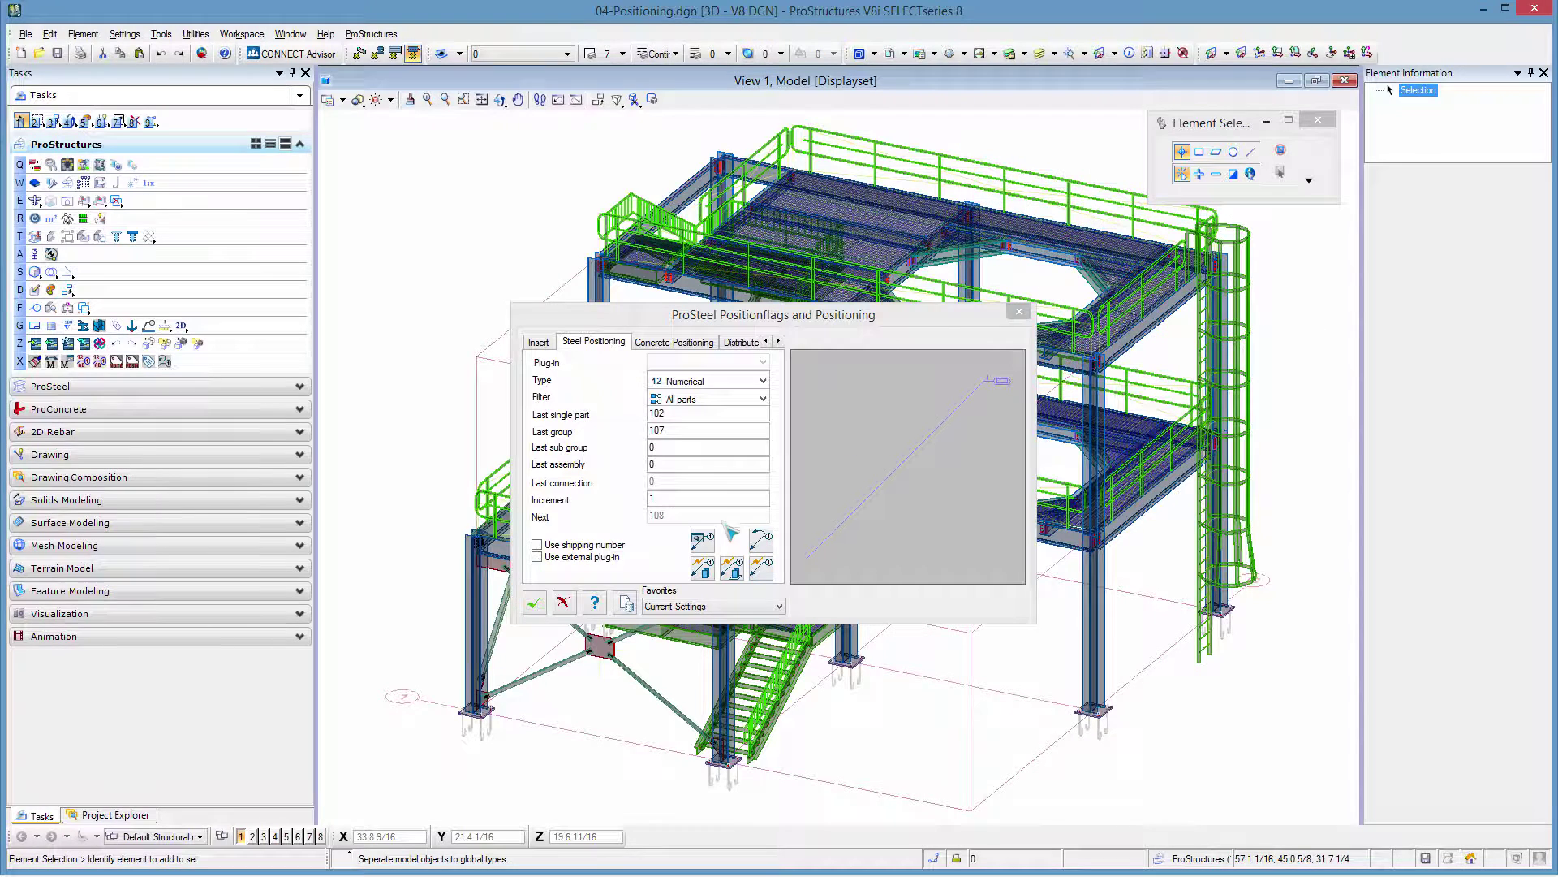
# Reset counters to Last single part 100 and Last group 0, and begin a new numbering run.
pyautogui.click(768, 542)
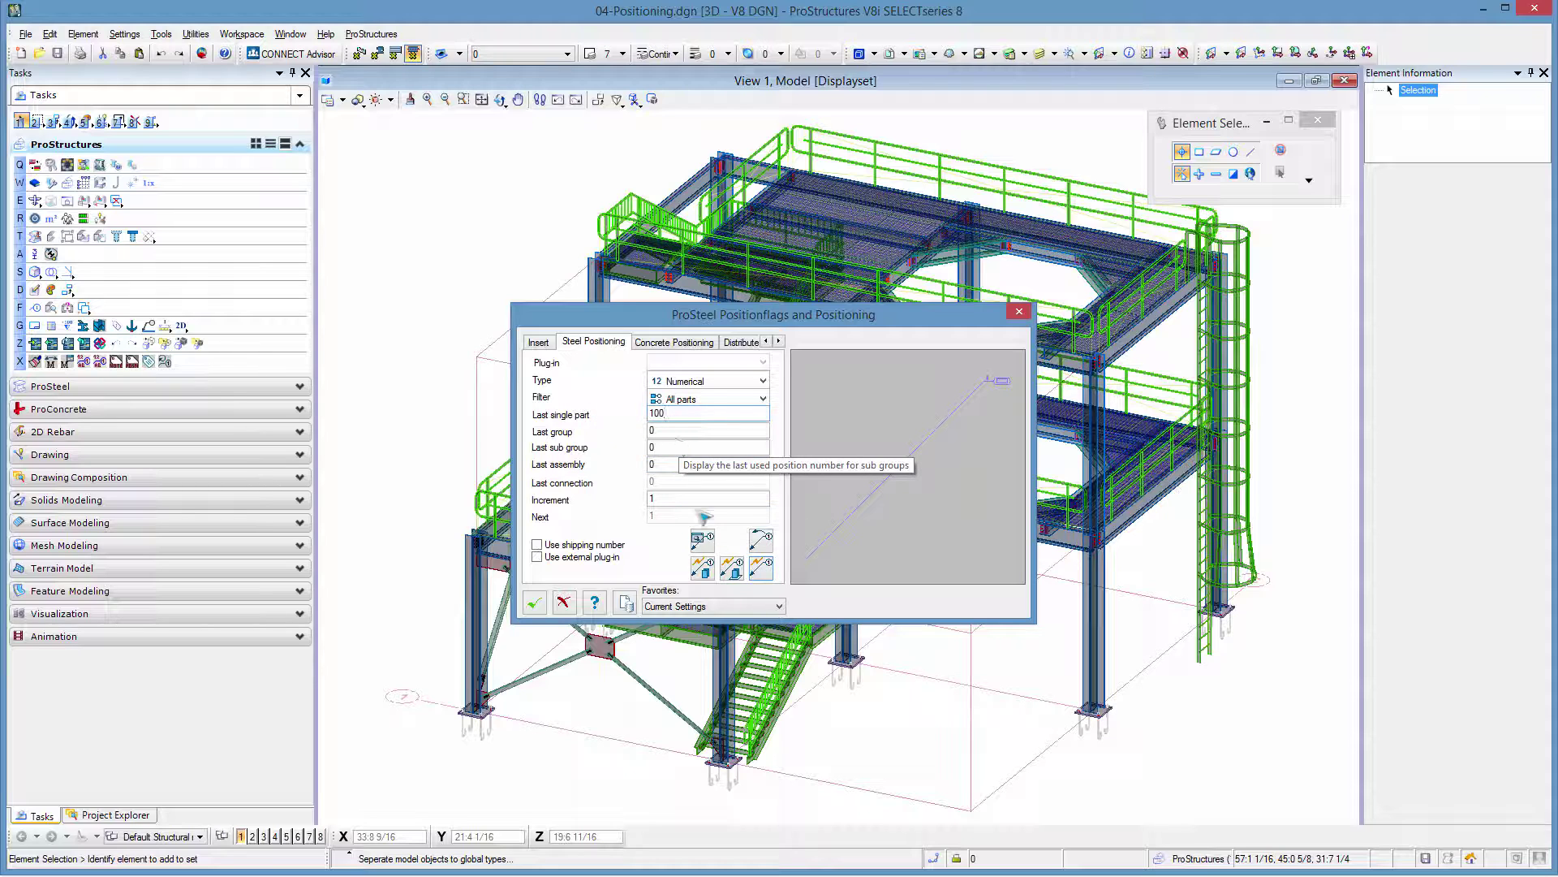
pyautogui.click(766, 568)
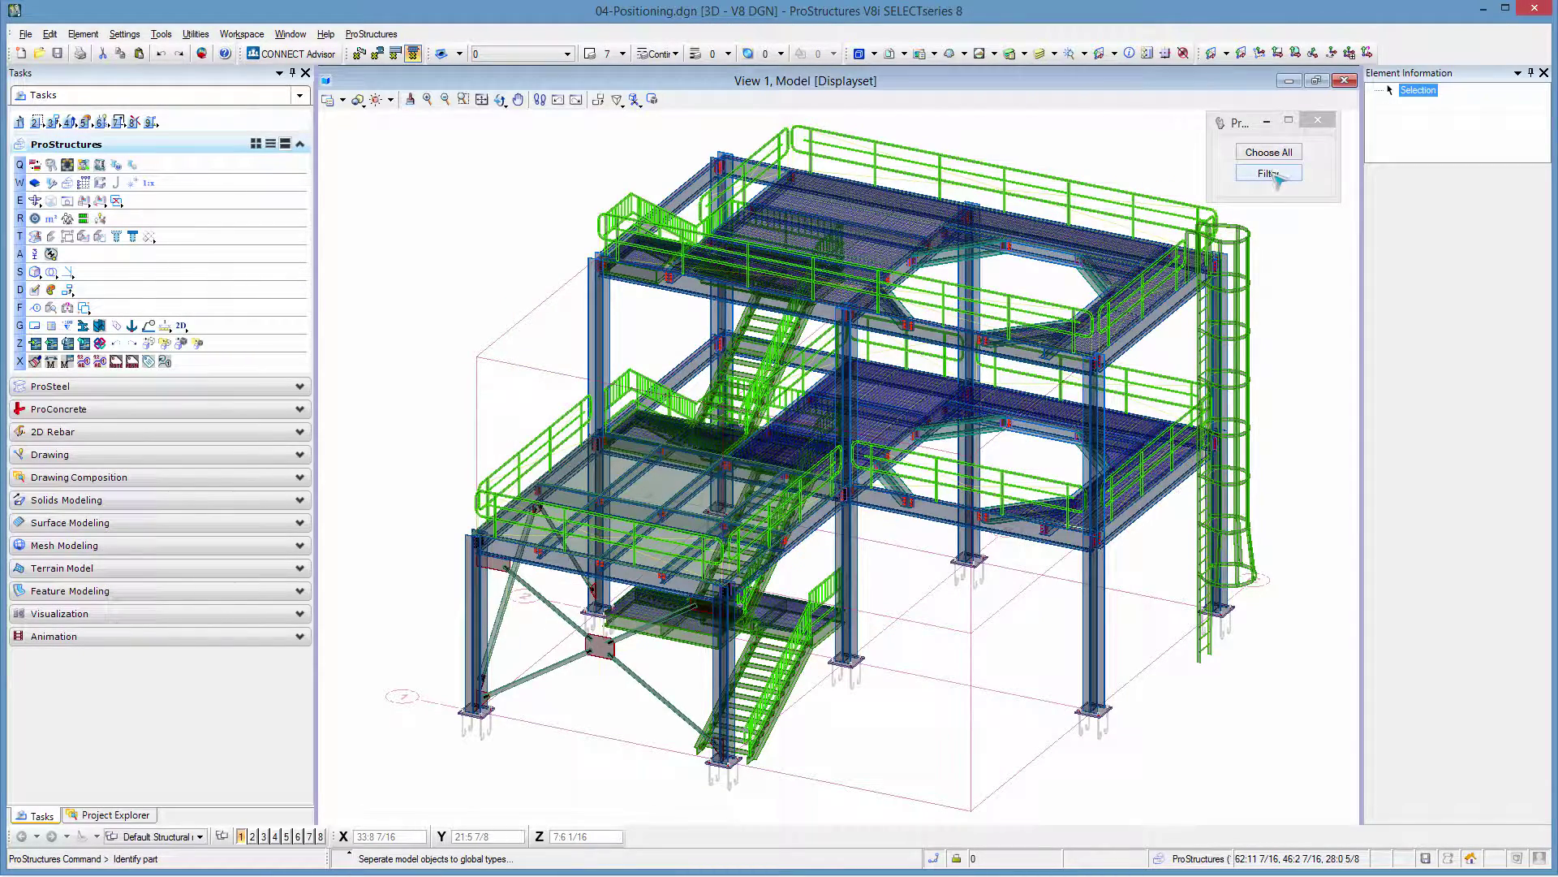
# Clear the old Column condition and choose Part description as the filter attribute.
pyautogui.click(1274, 174)
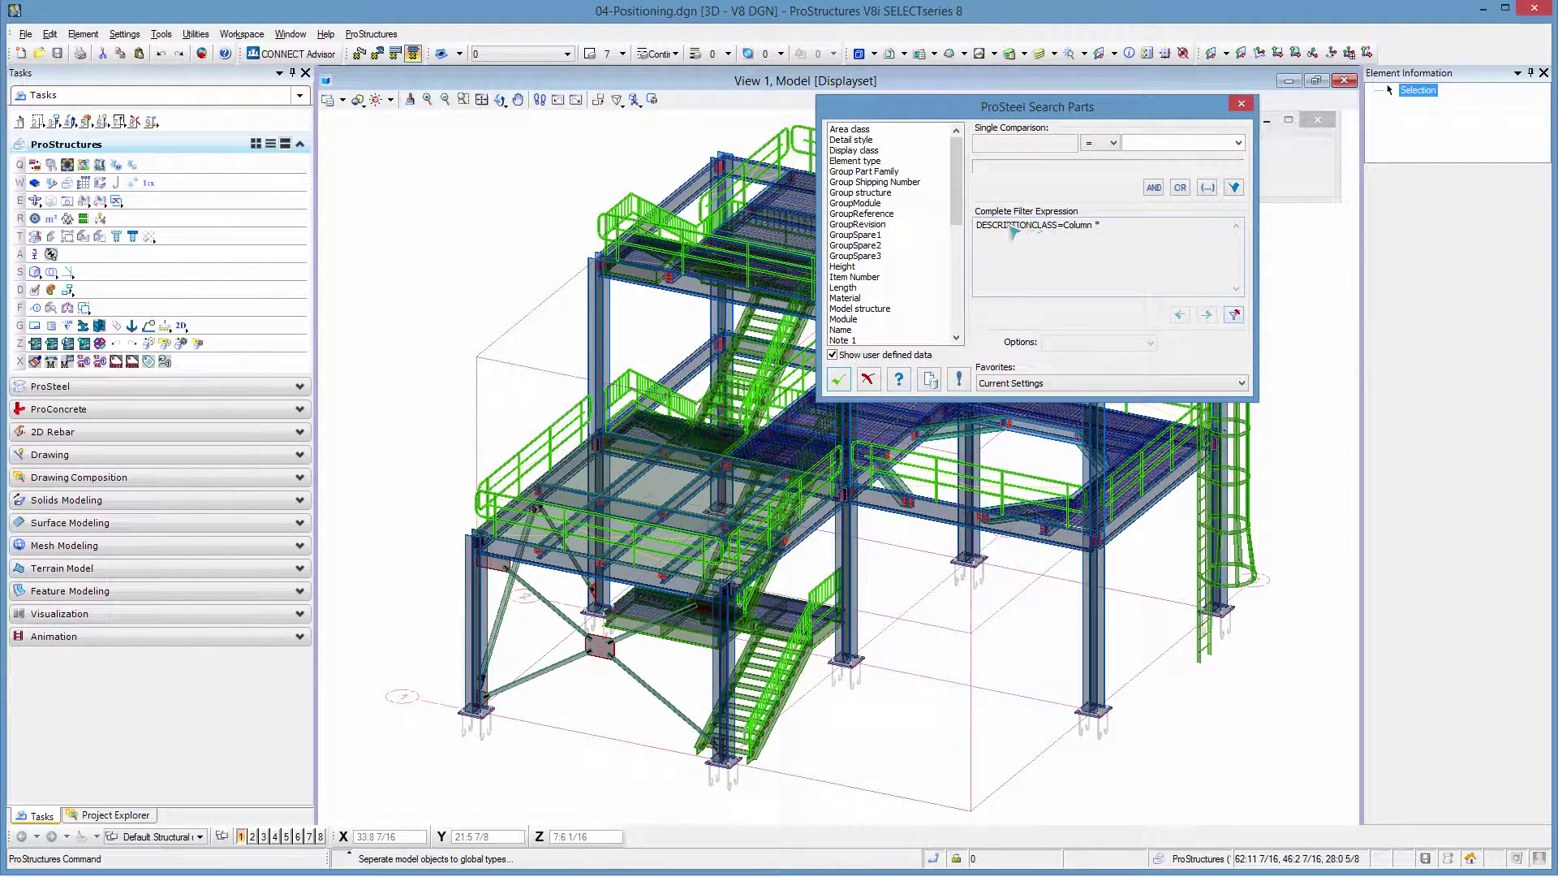
pyautogui.click(1233, 316)
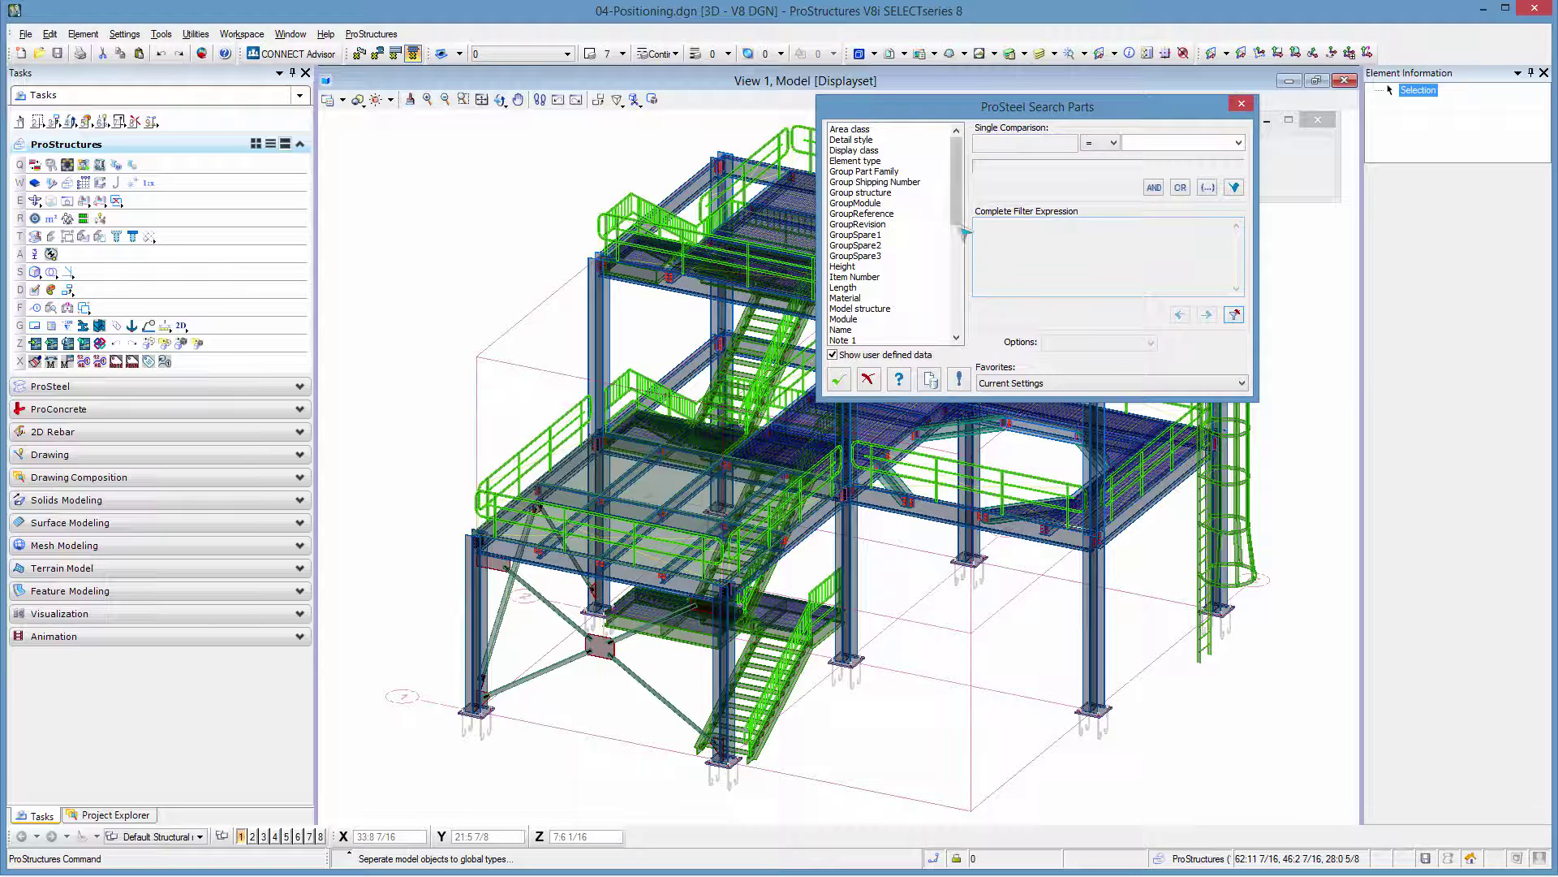
pyautogui.moveTo(960, 183); pyautogui.dragTo(965, 258)
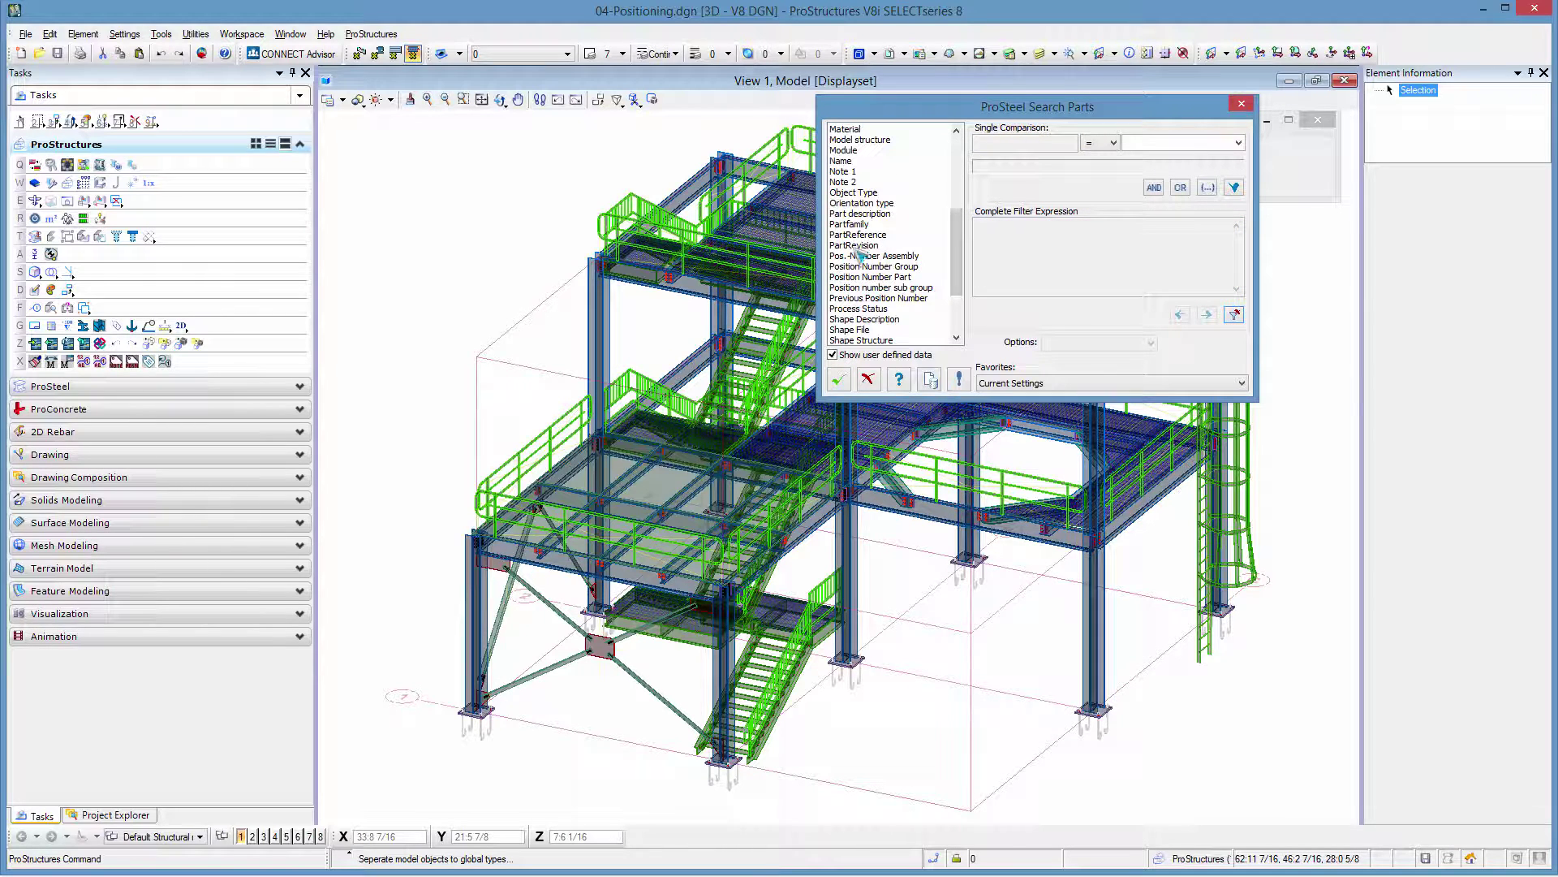
pyautogui.click(846, 214)
pyautogui.click(959, 379)
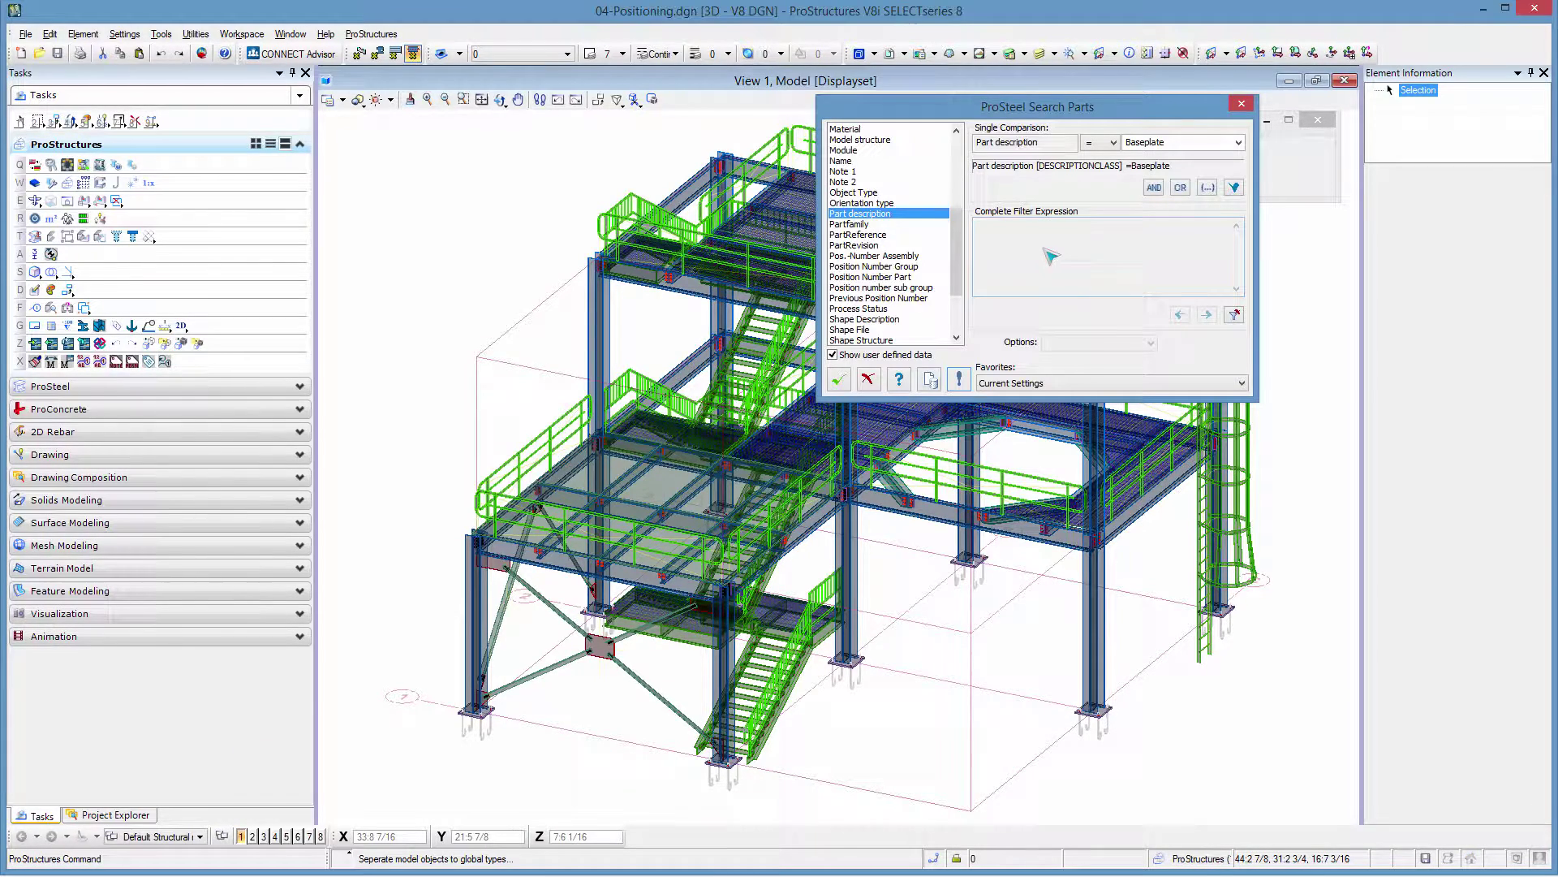
# Set the filter to Part description = Beam * and apply it.
pyautogui.click(1238, 143)
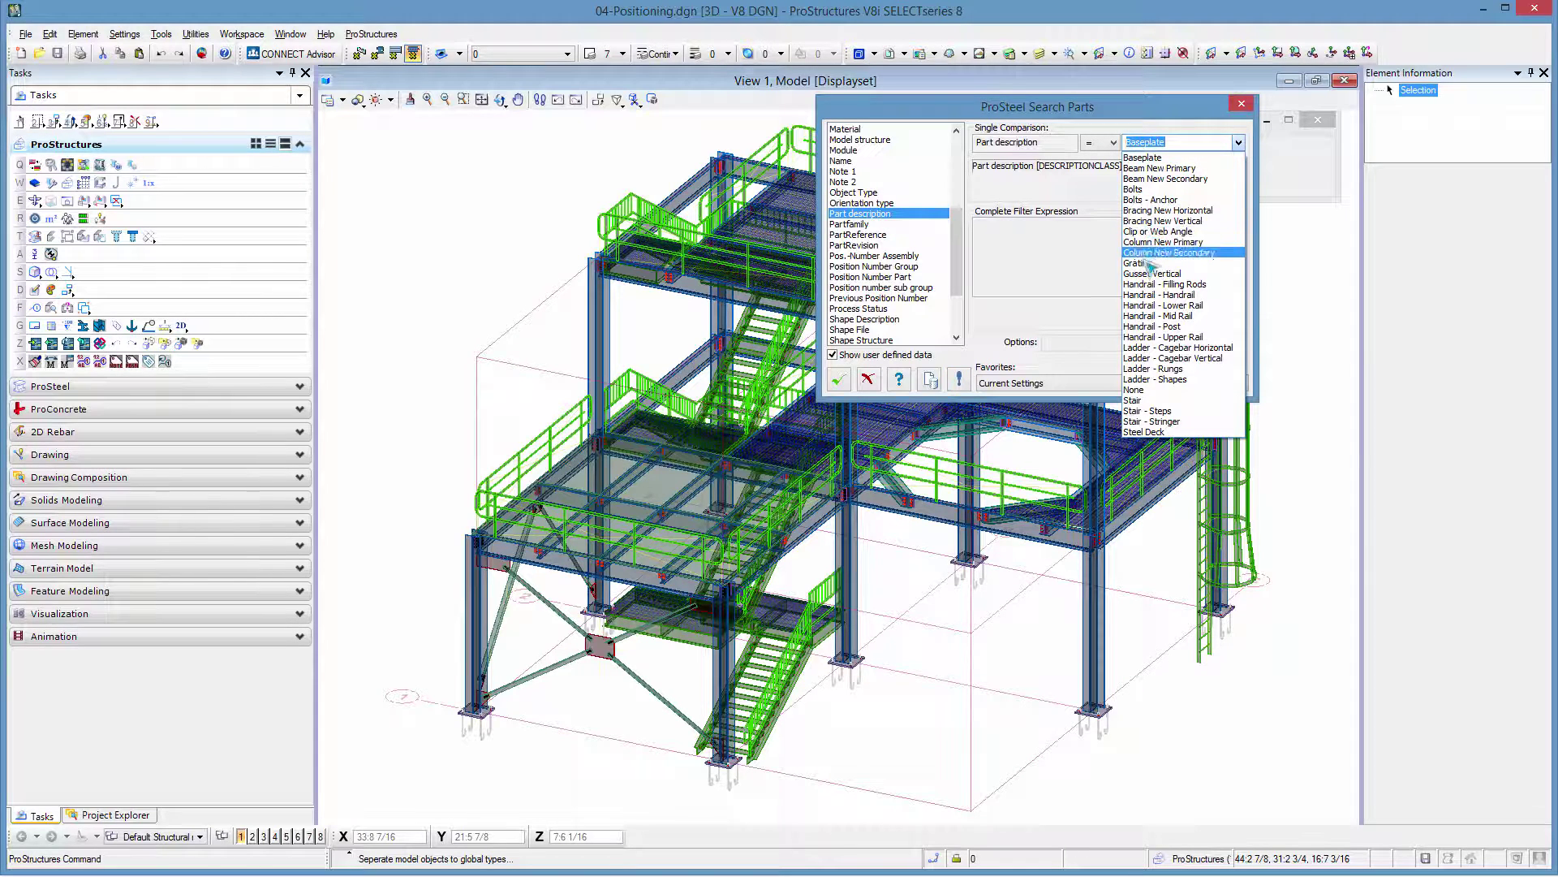
pyautogui.click(1147, 168)
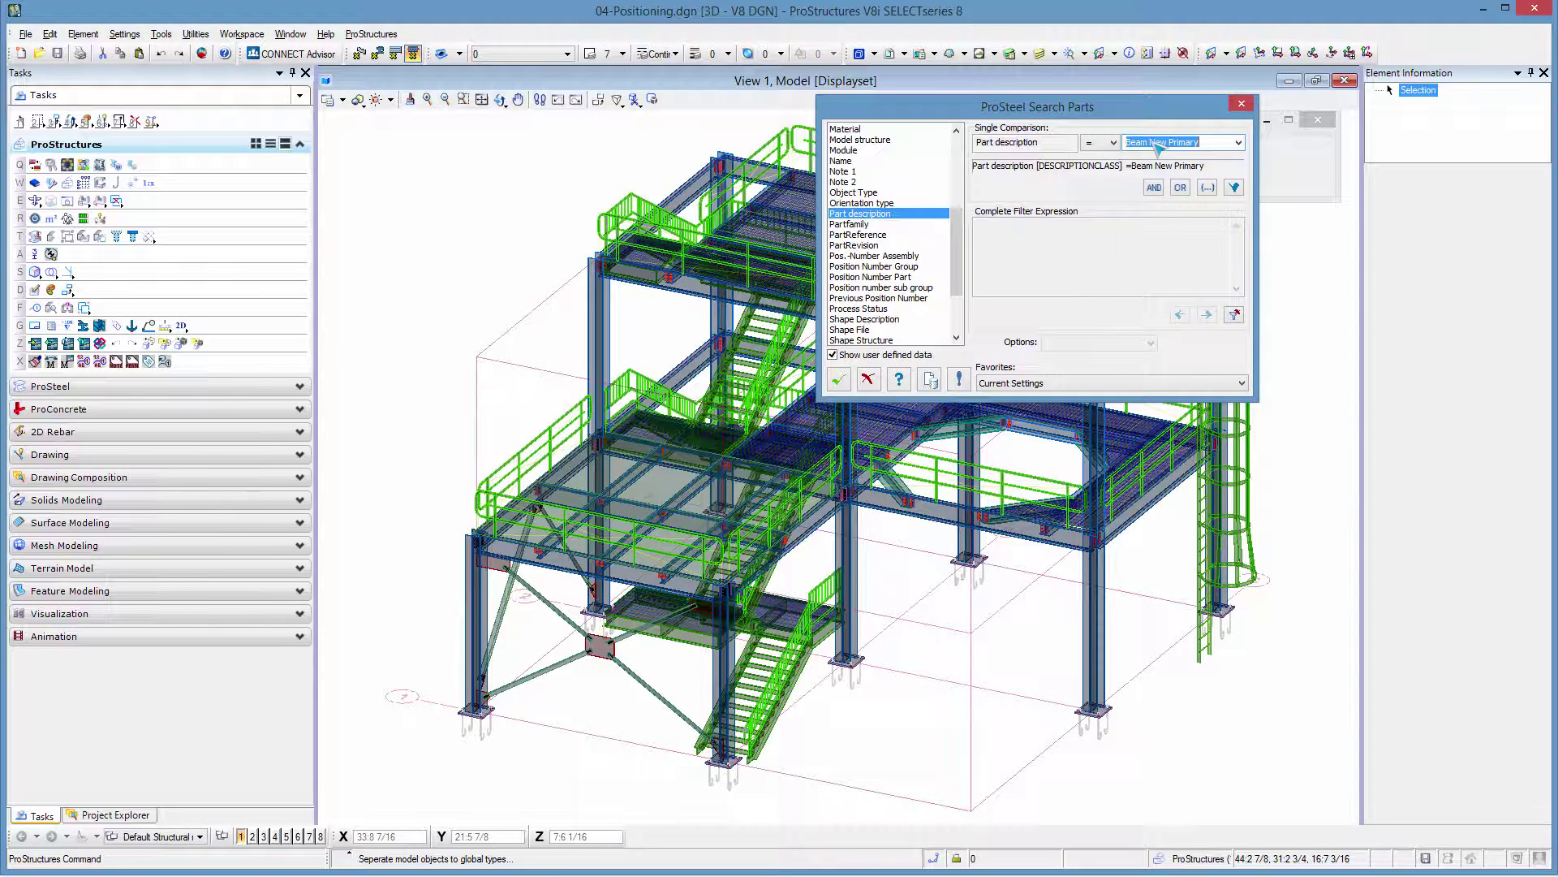
pyautogui.moveTo(1151, 145); pyautogui.dragTo(1298, 146)
pyautogui.write('*')
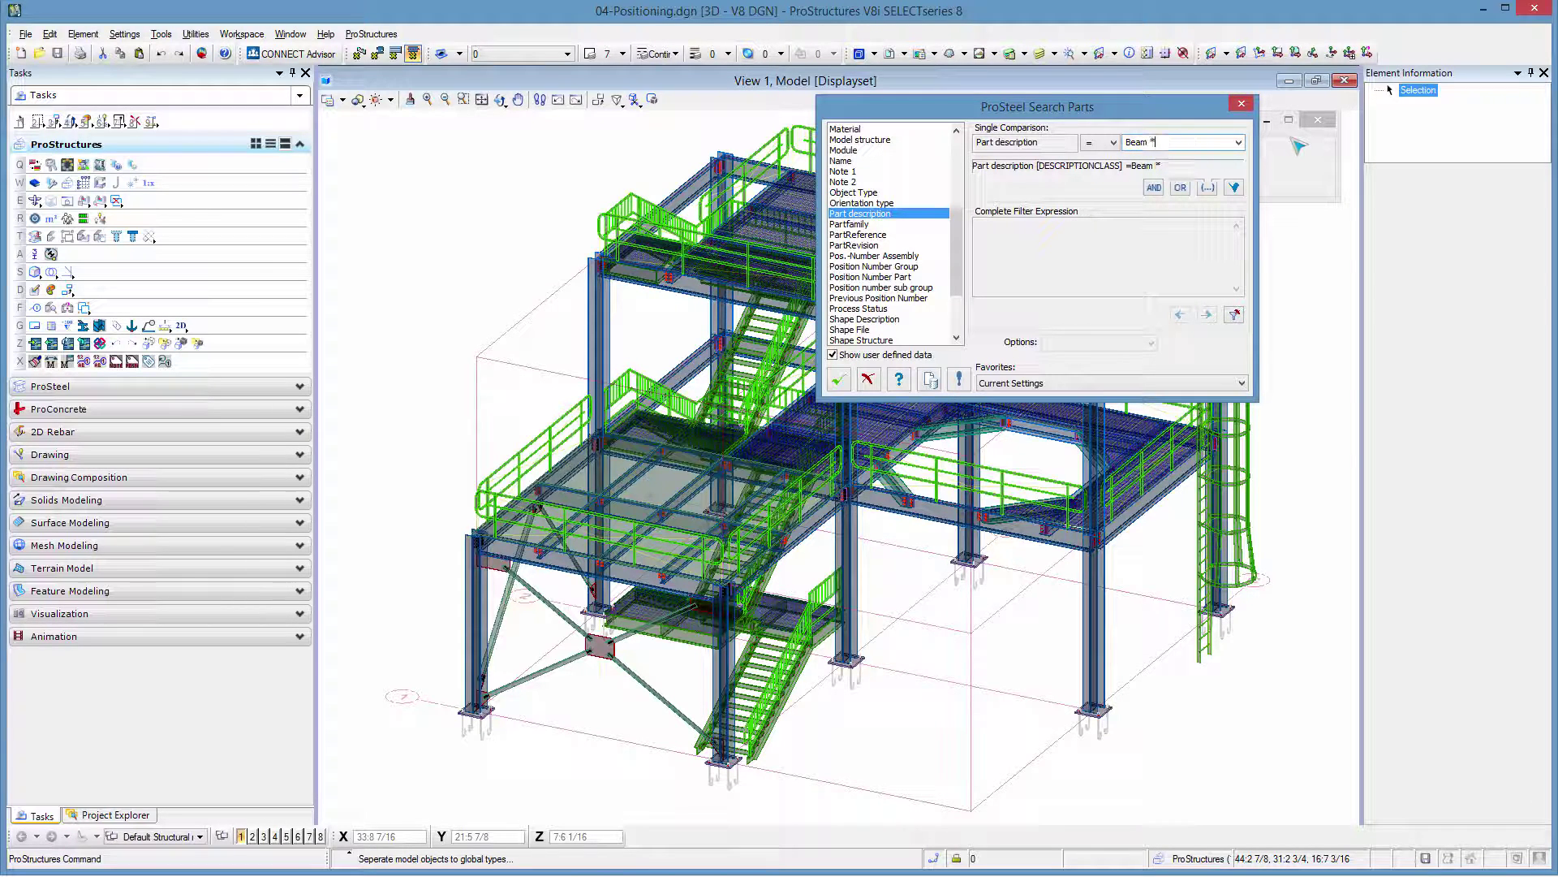
pyautogui.click(1235, 188)
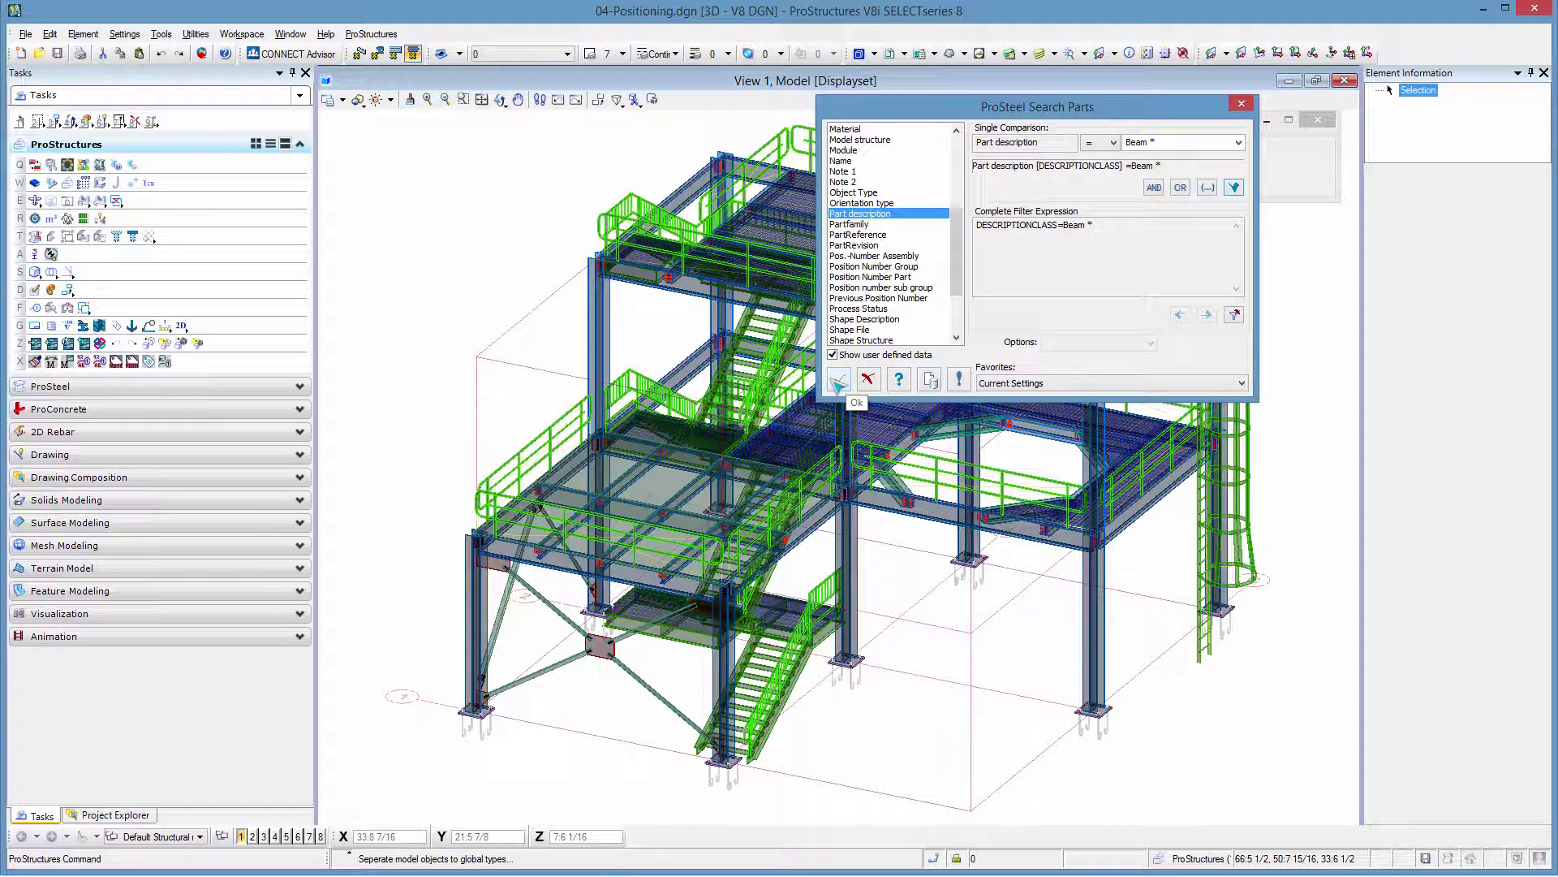
pyautogui.click(837, 380)
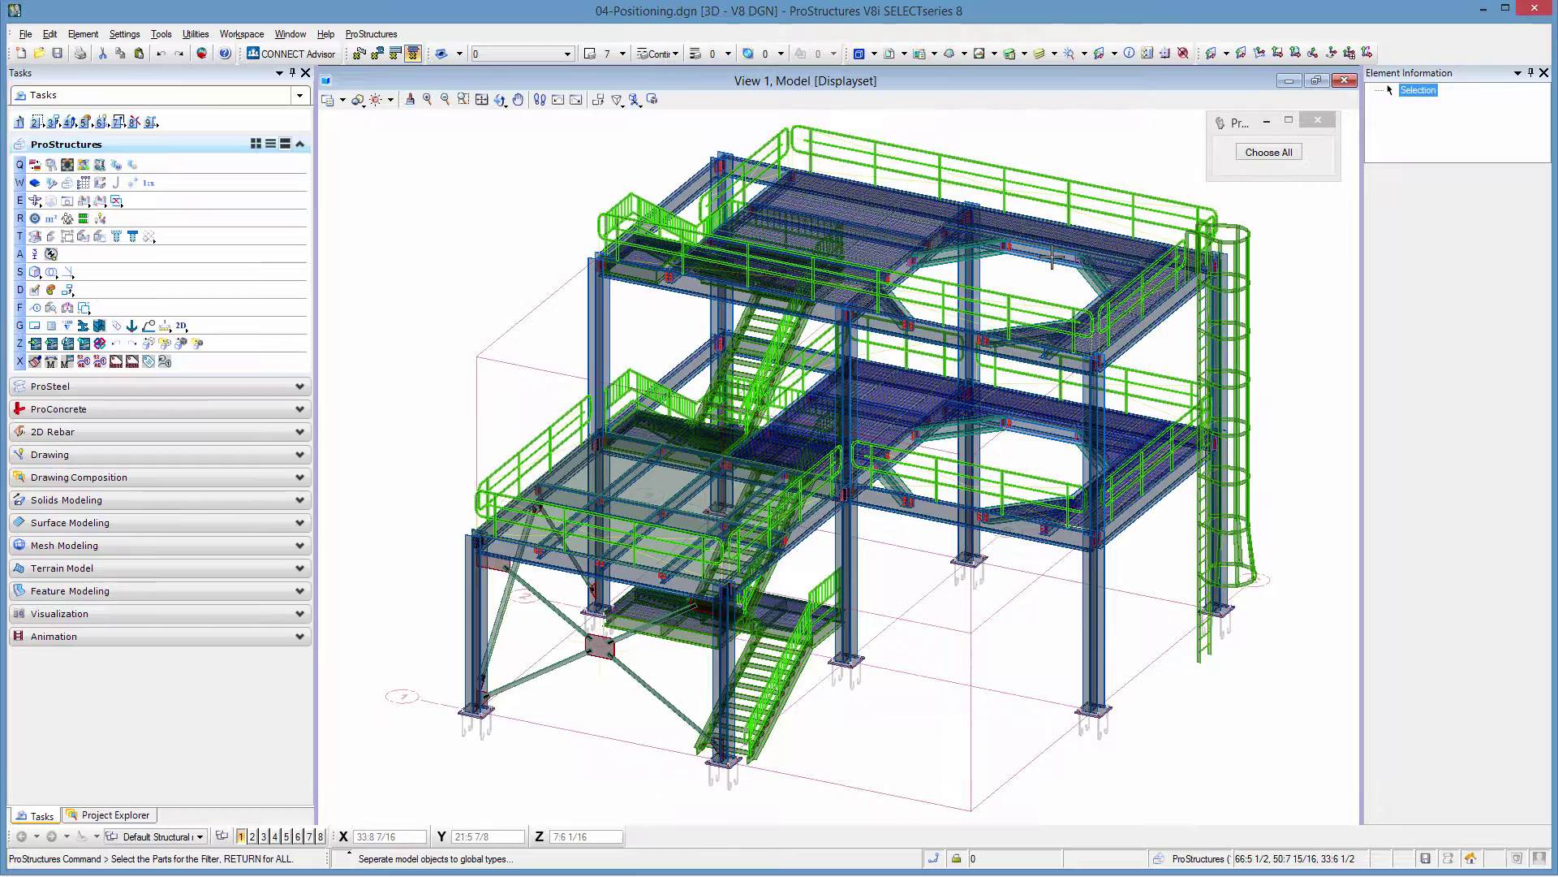
# Number all filtered beams and accept the single-part (101–120) and group results, ending at group 122.
pyautogui.click(1269, 153)
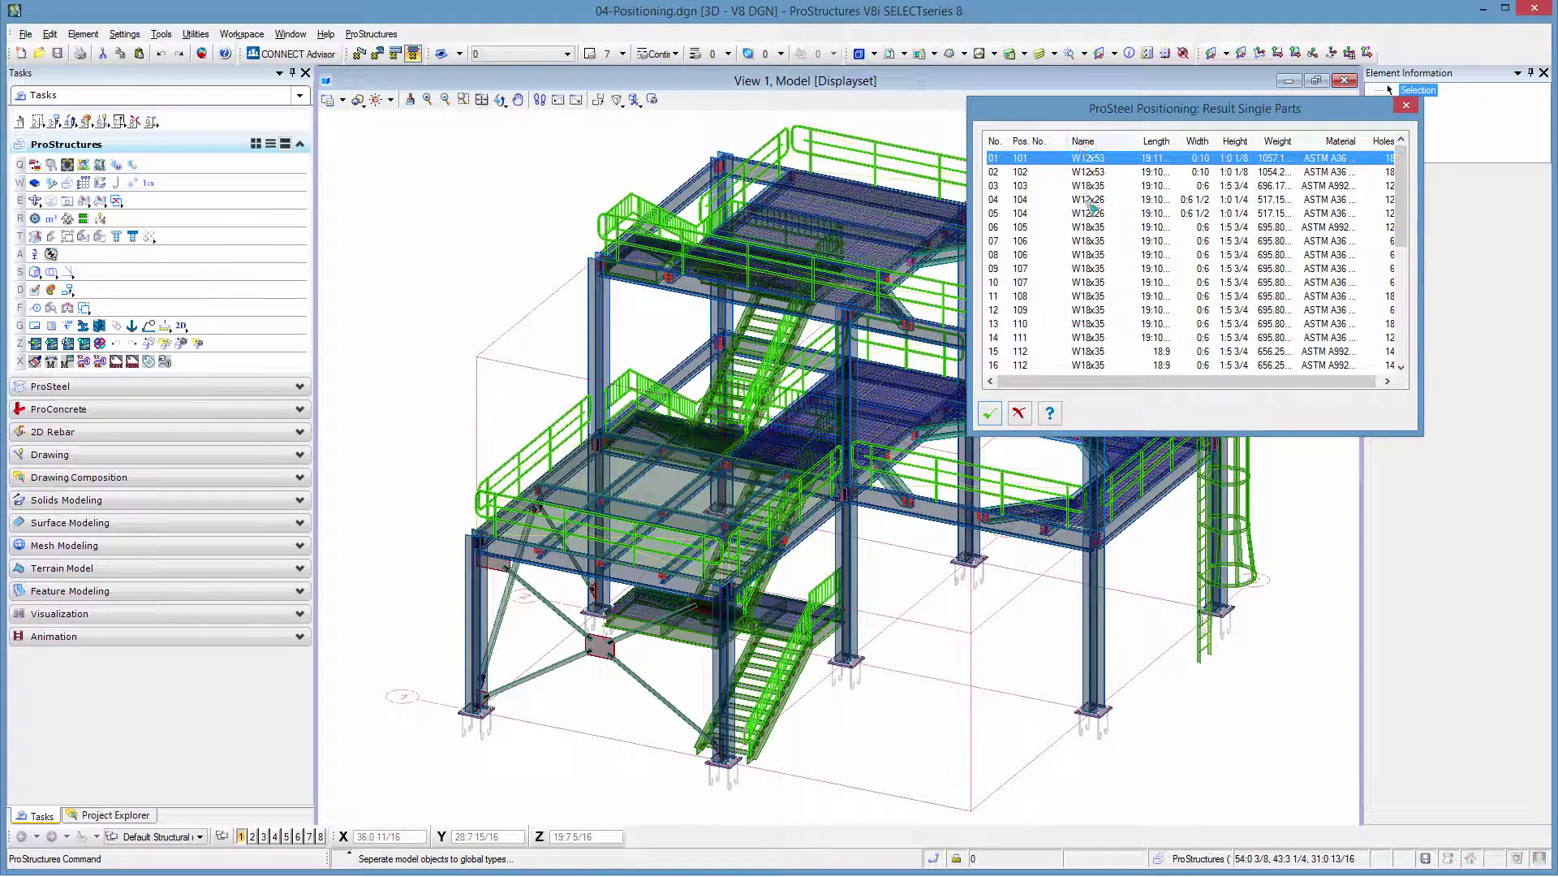
pyautogui.moveTo(1403, 182); pyautogui.dragTo(1405, 313)
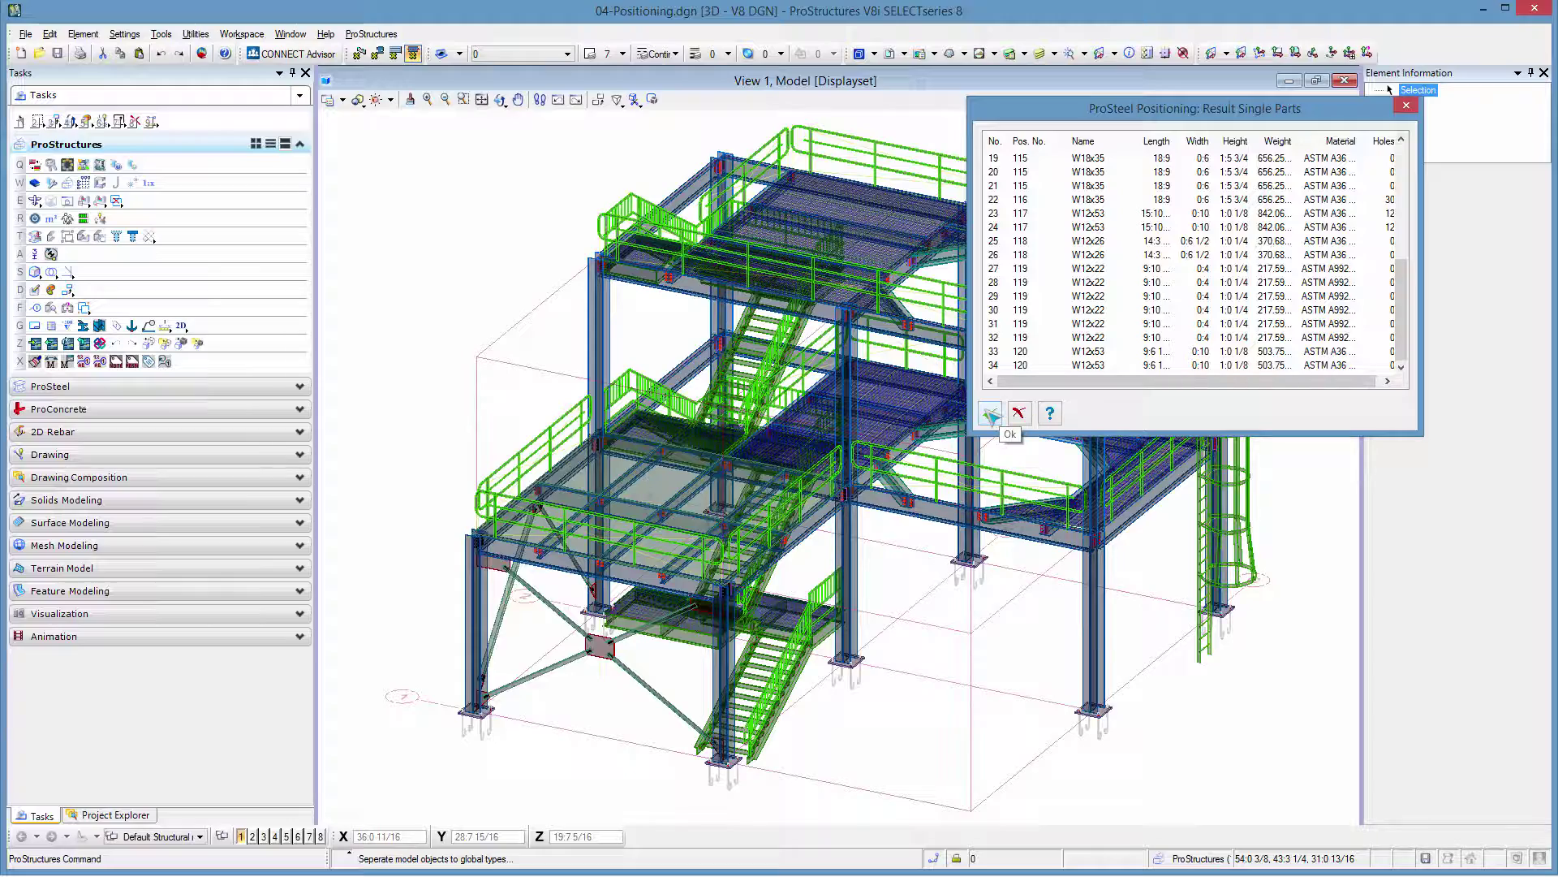
pyautogui.click(991, 414)
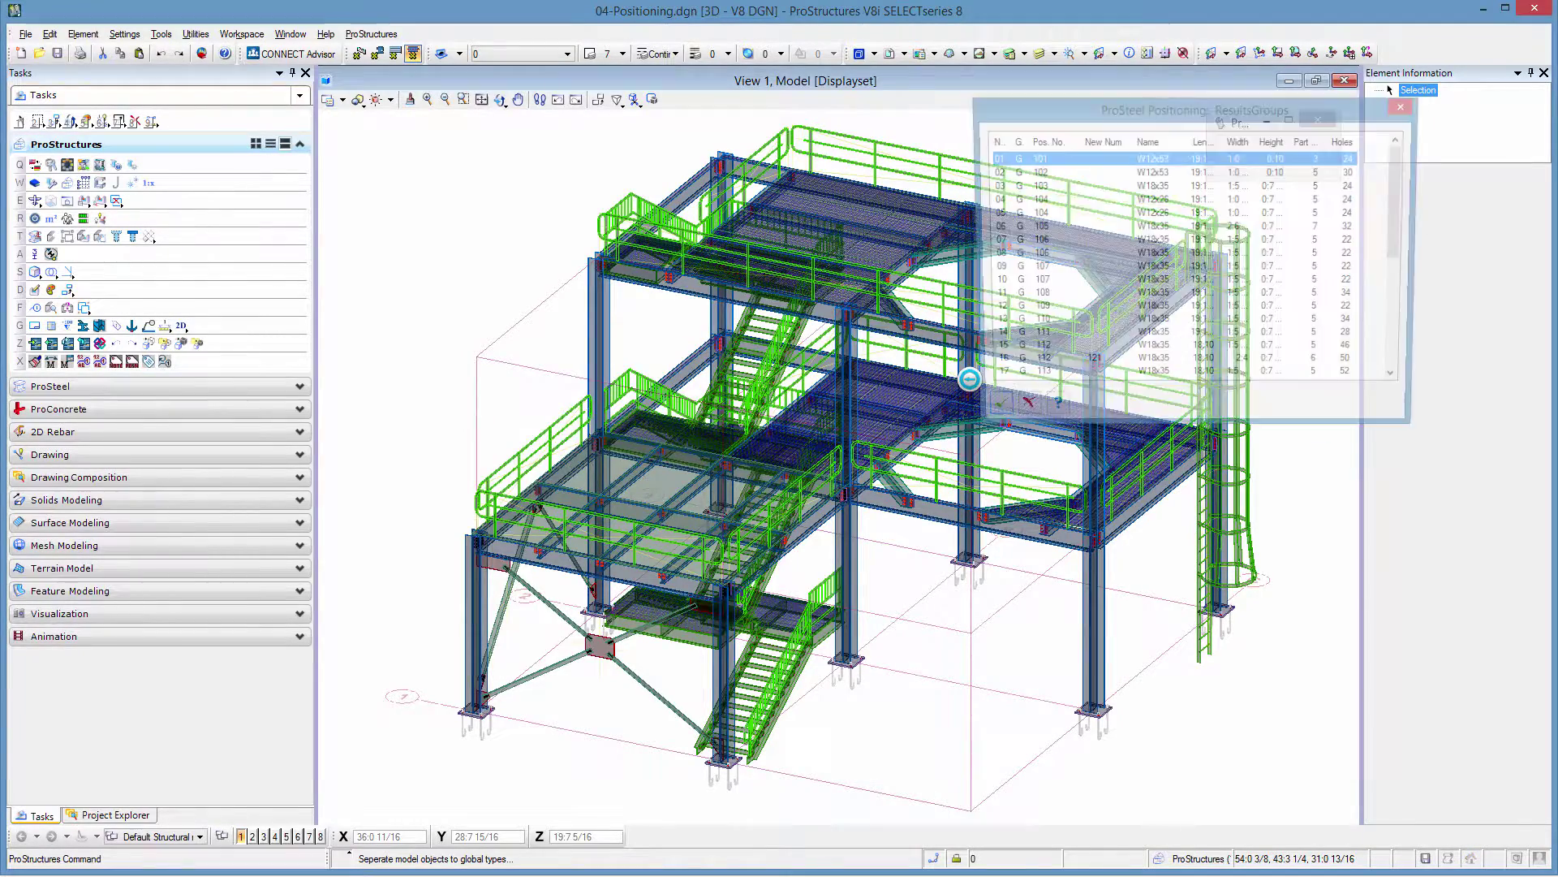
pyautogui.moveTo(1408, 189); pyautogui.dragTo(1408, 300)
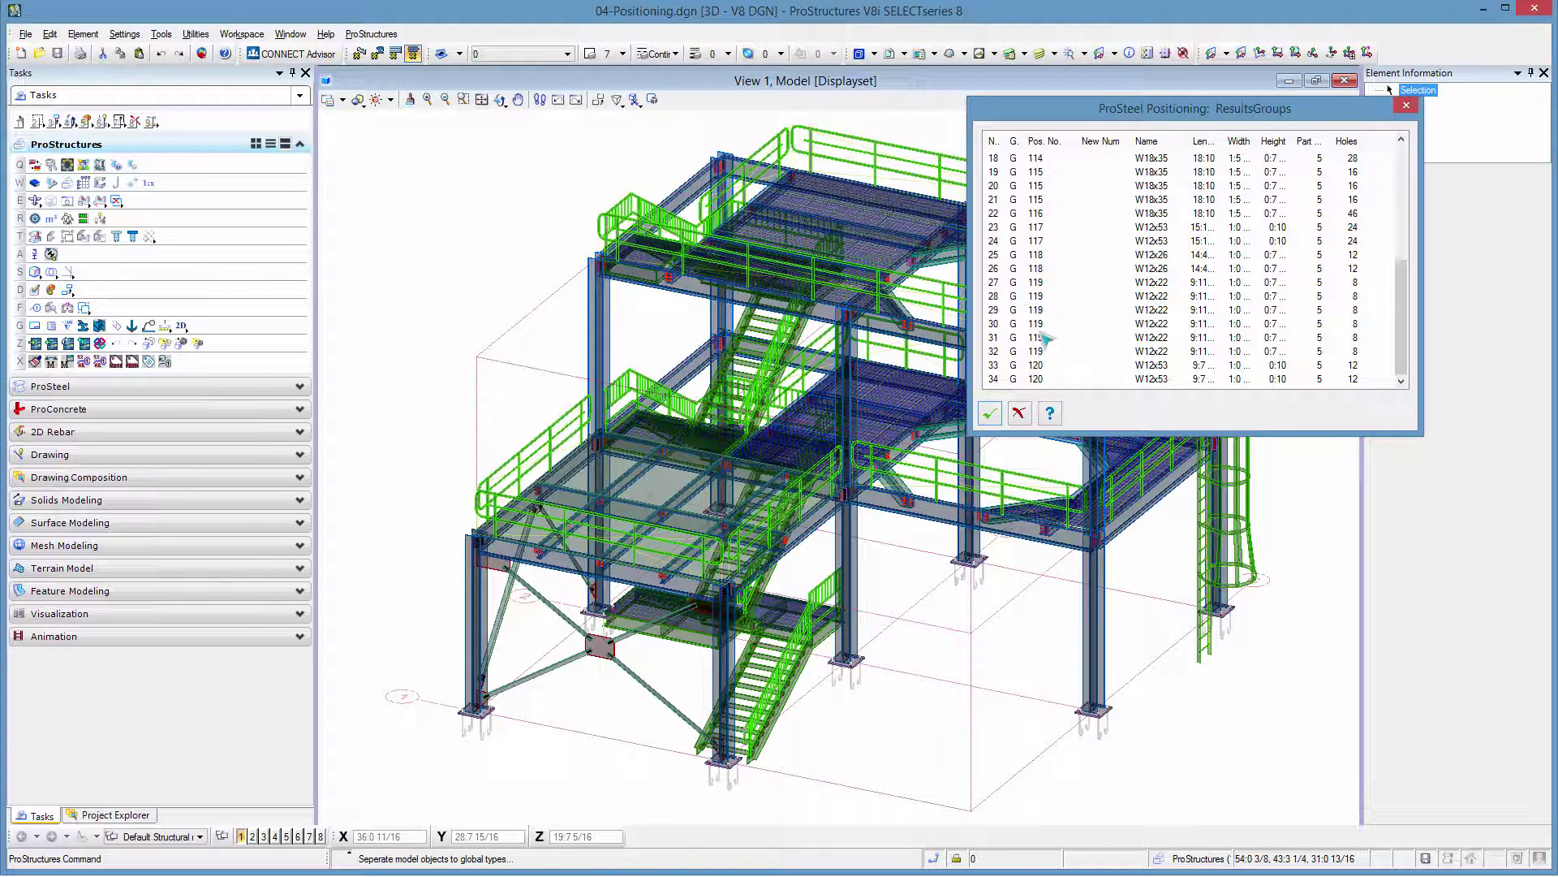
pyautogui.click(992, 414)
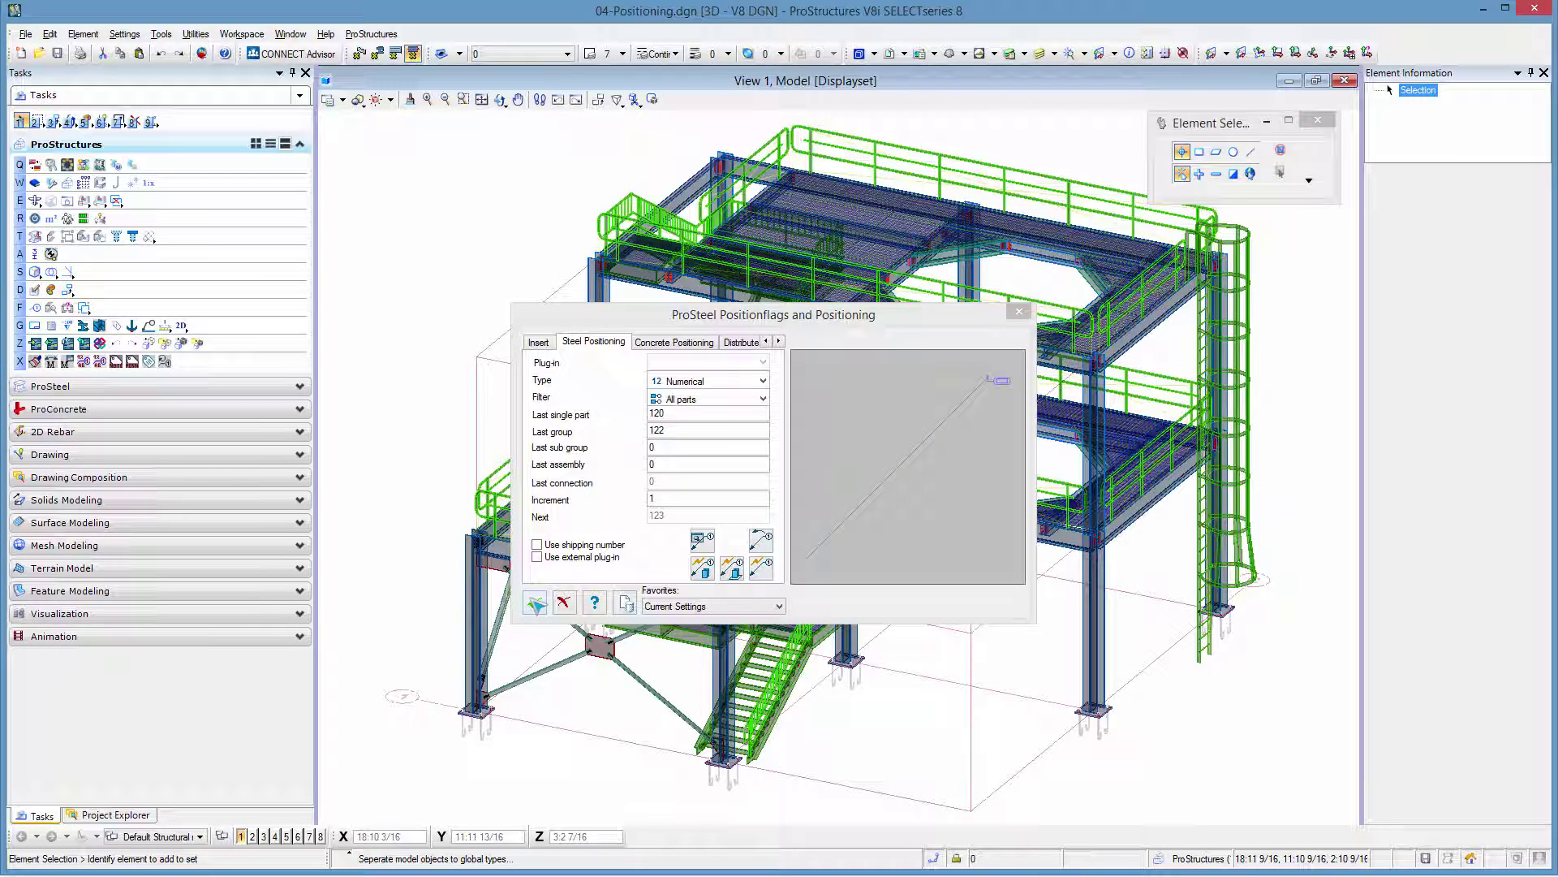
# Move the Positionflags and Positioning dialog to the upper left, away from the model.
pyautogui.moveTo(896, 322); pyautogui.dragTo(746, 146)
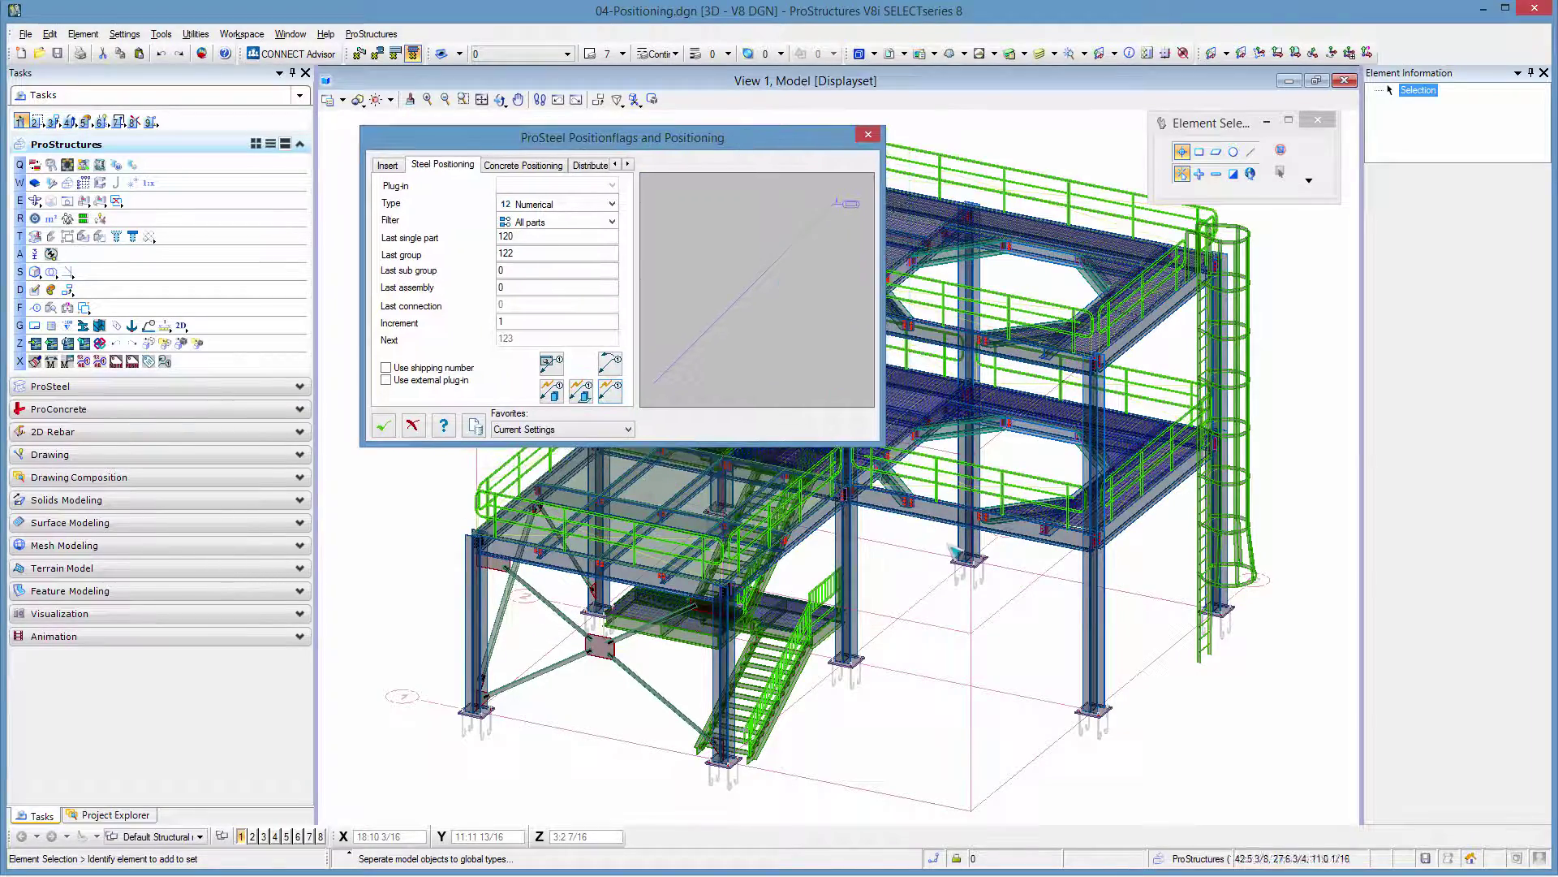